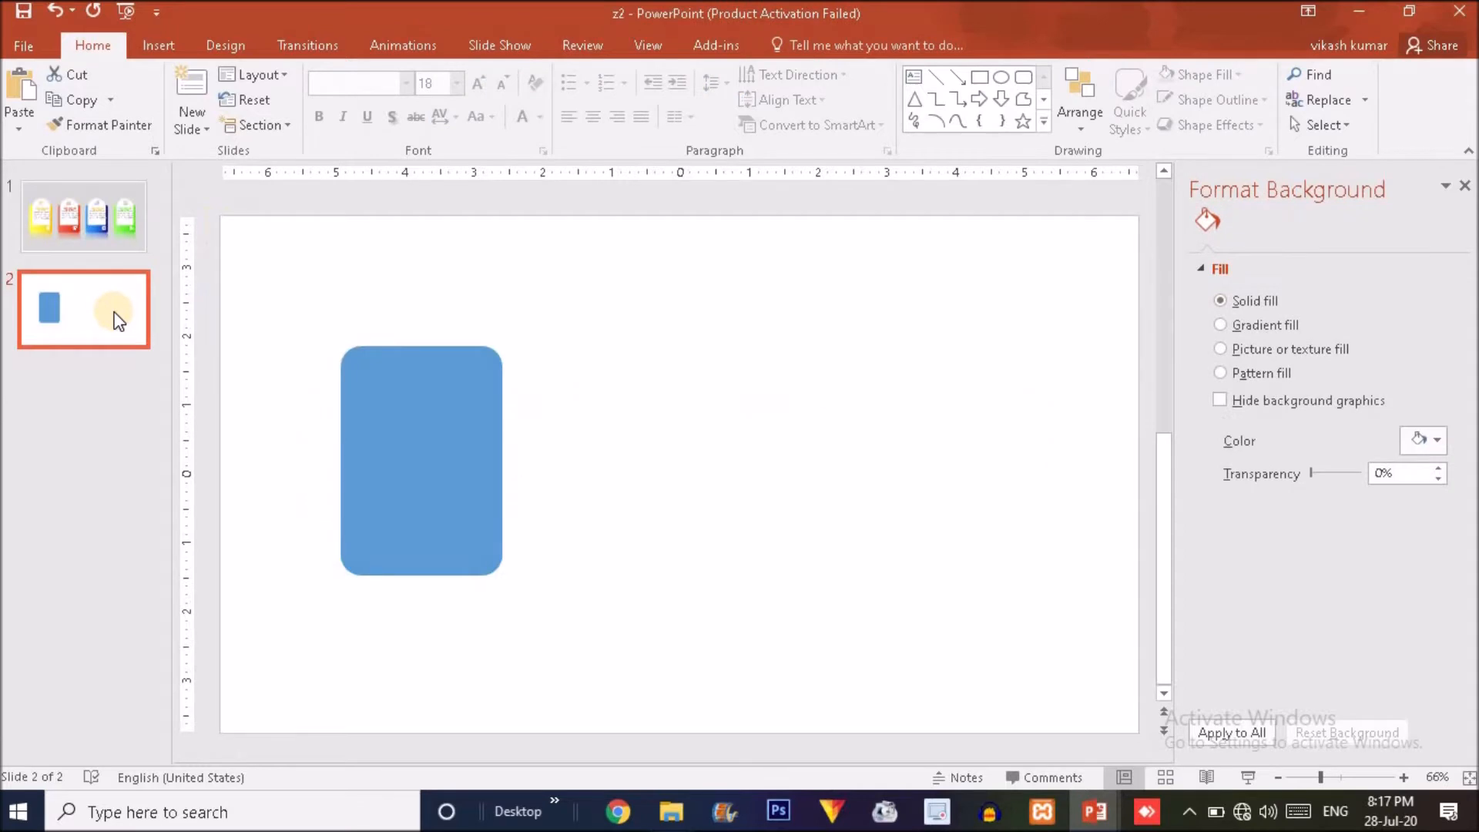
Paste the four color swatches beside the blank slide and resize the blue rounded rectangle to about 3.33" high by 2.49" wide
key(ctrl+v)
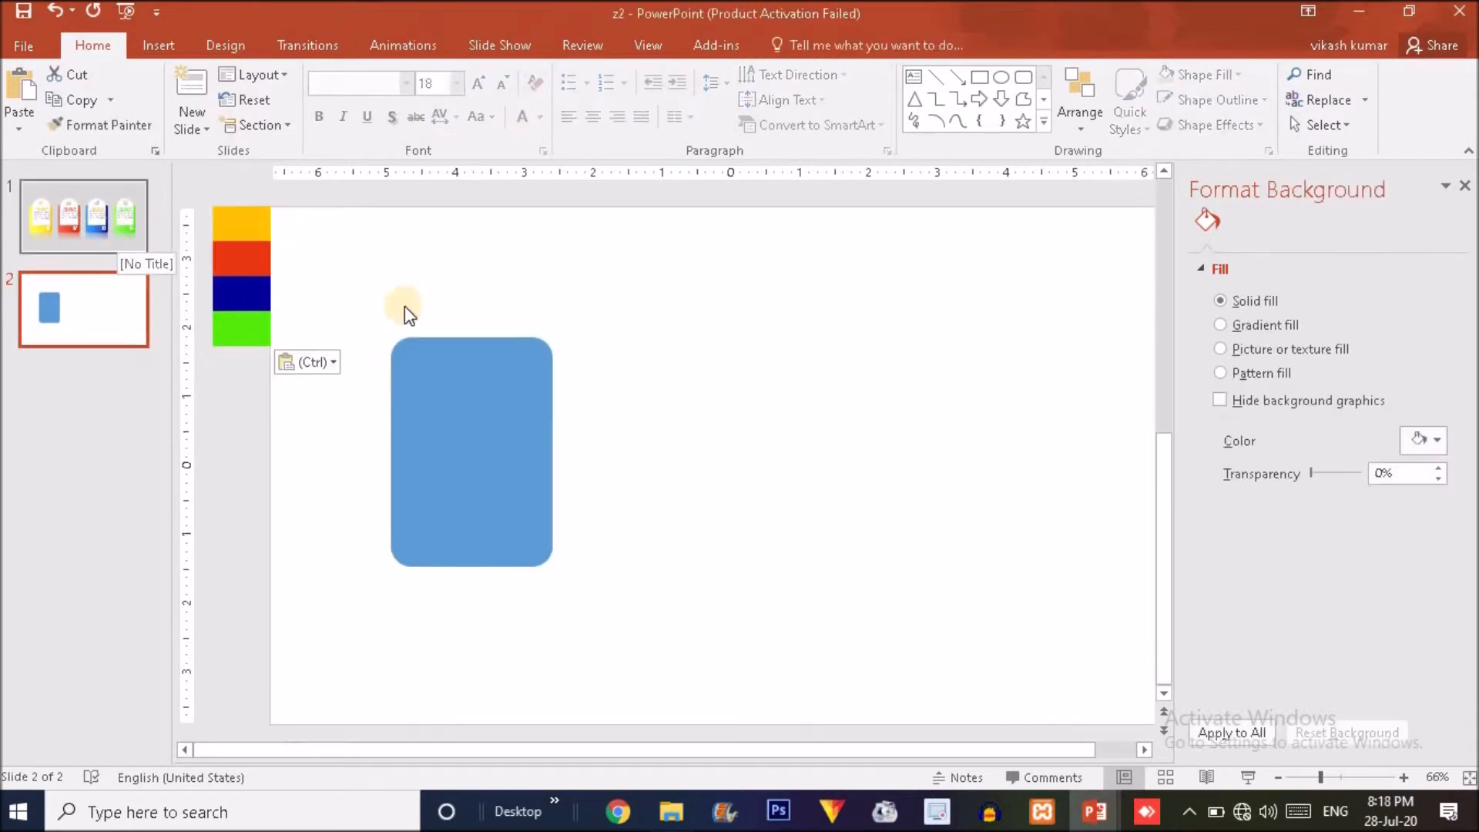
click(508, 428)
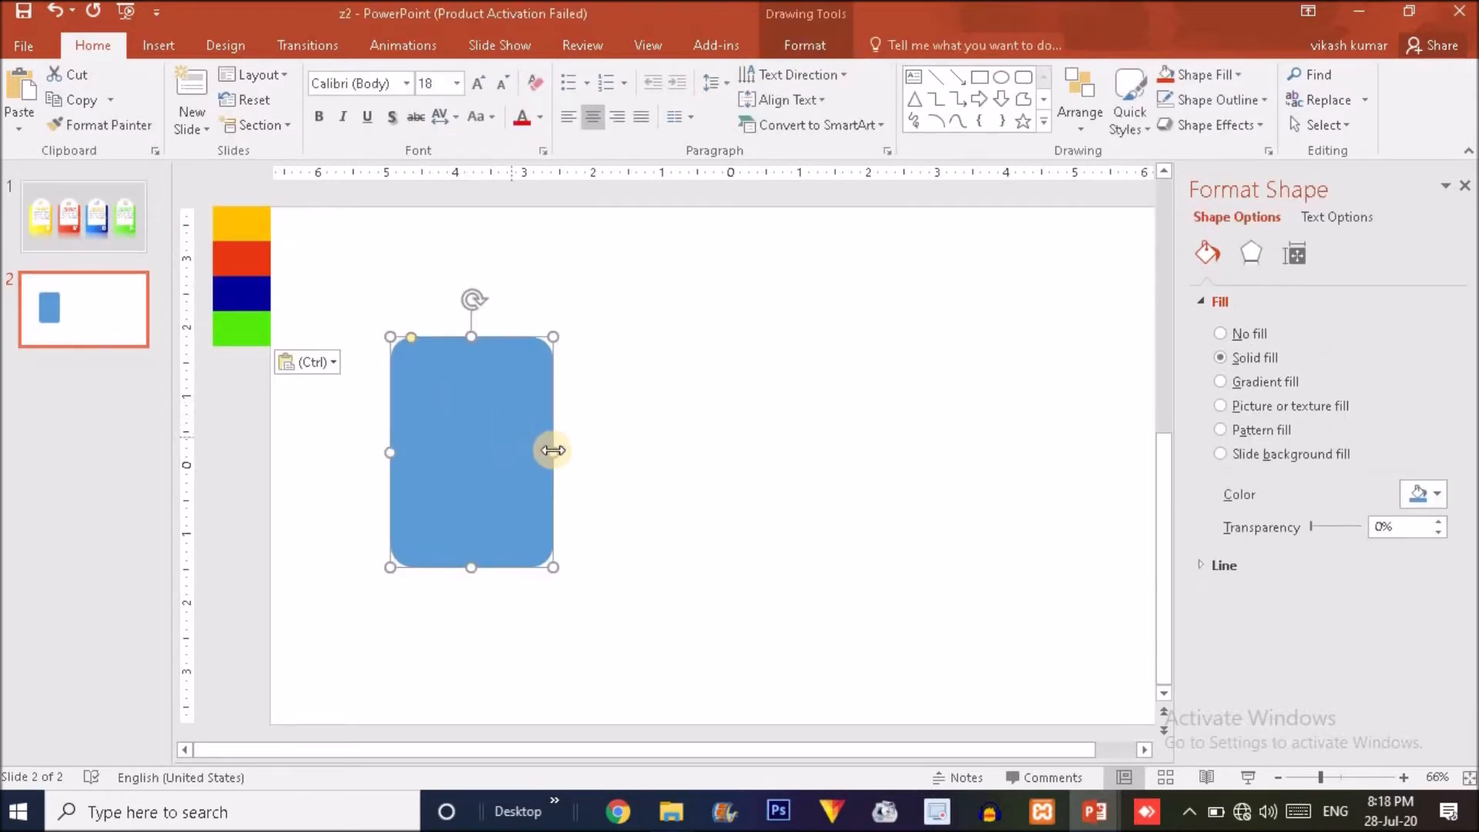
drag(552, 450, 463, 464)
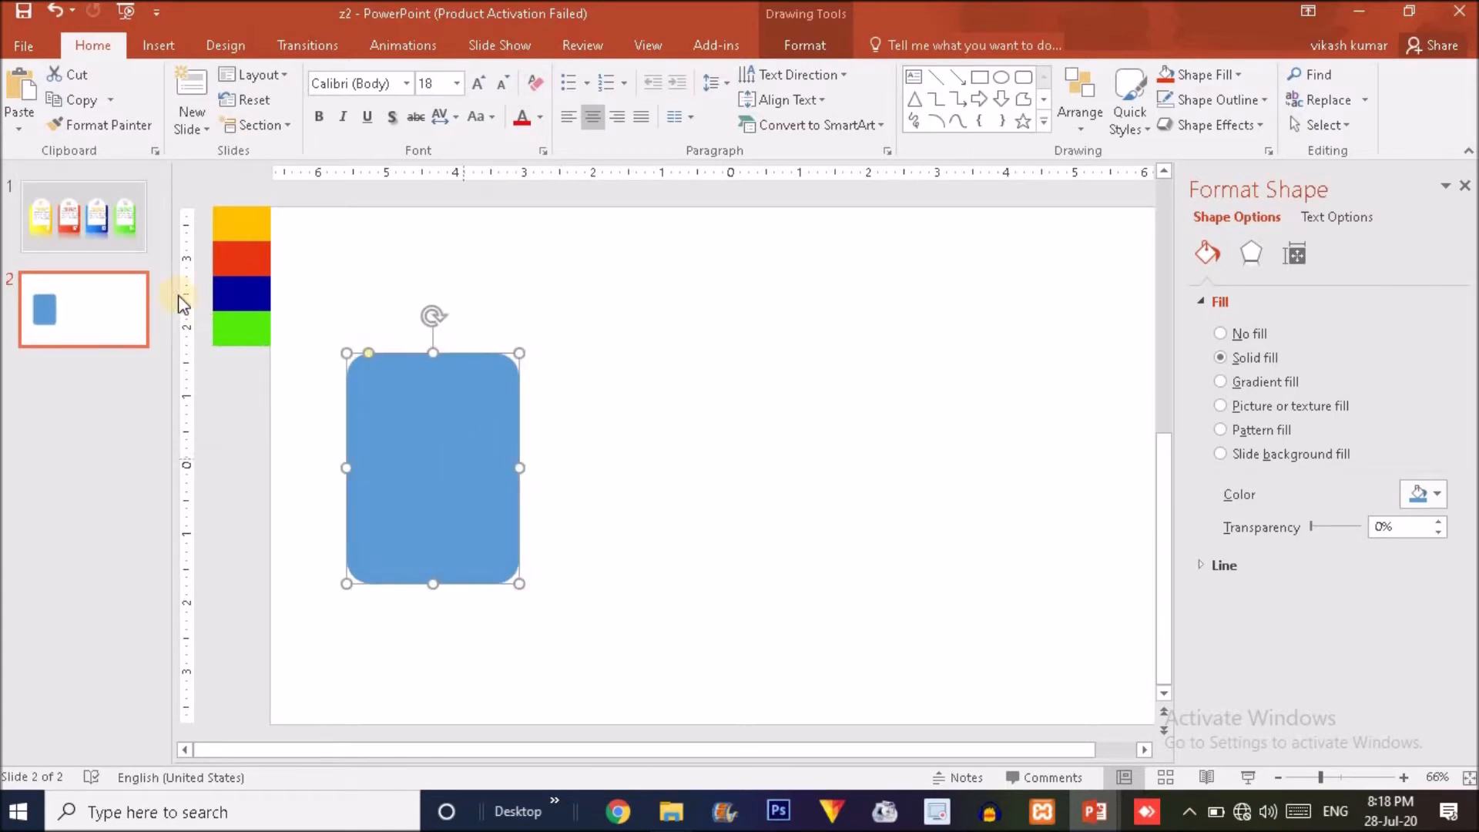
Draw a Round Same Side Corner Rectangle about 3.13" high by 2.27" wide beside the blue shape and round its upper corners fully into an arch
click(103, 228)
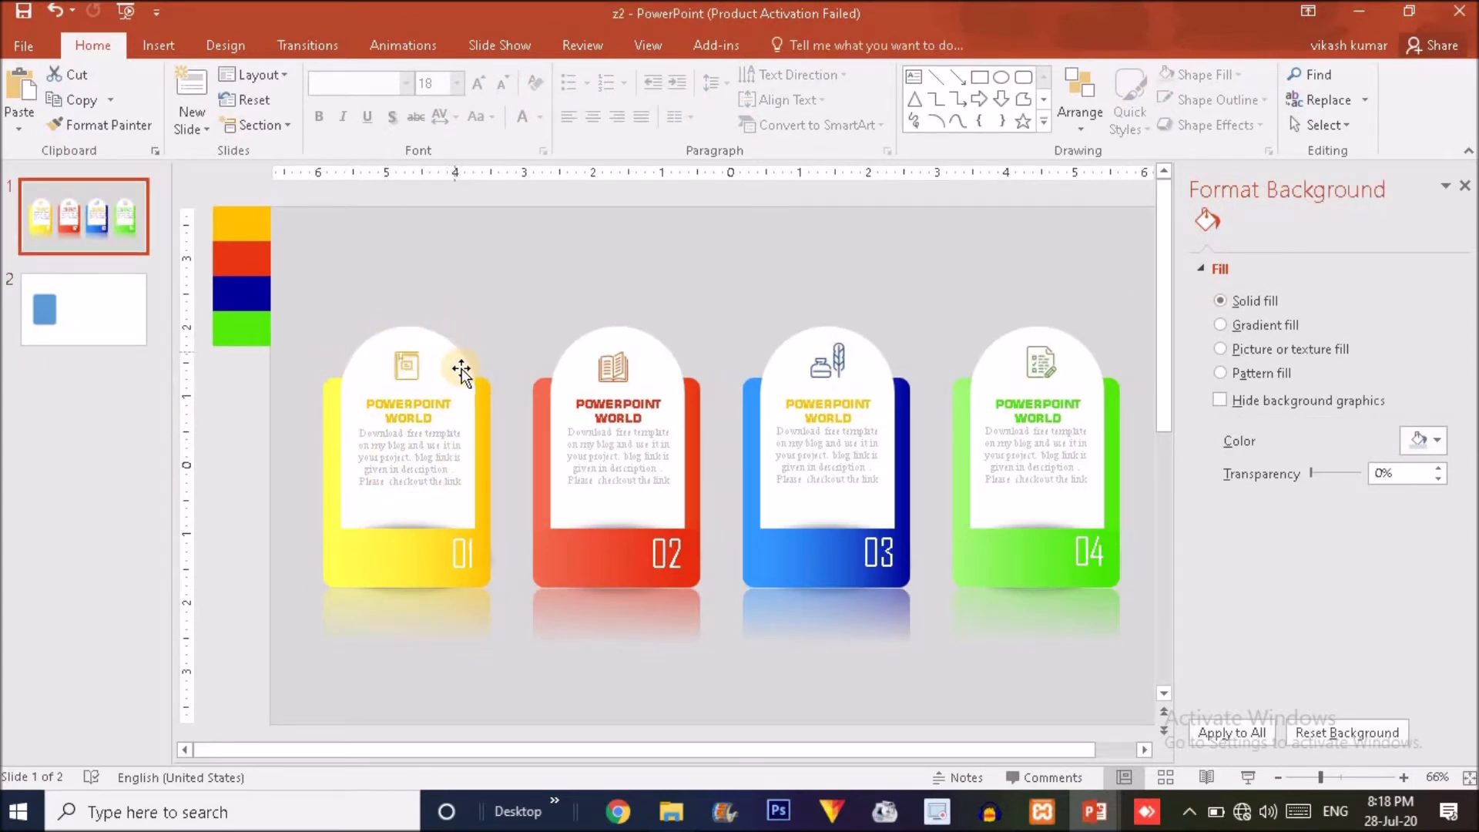
click(107, 325)
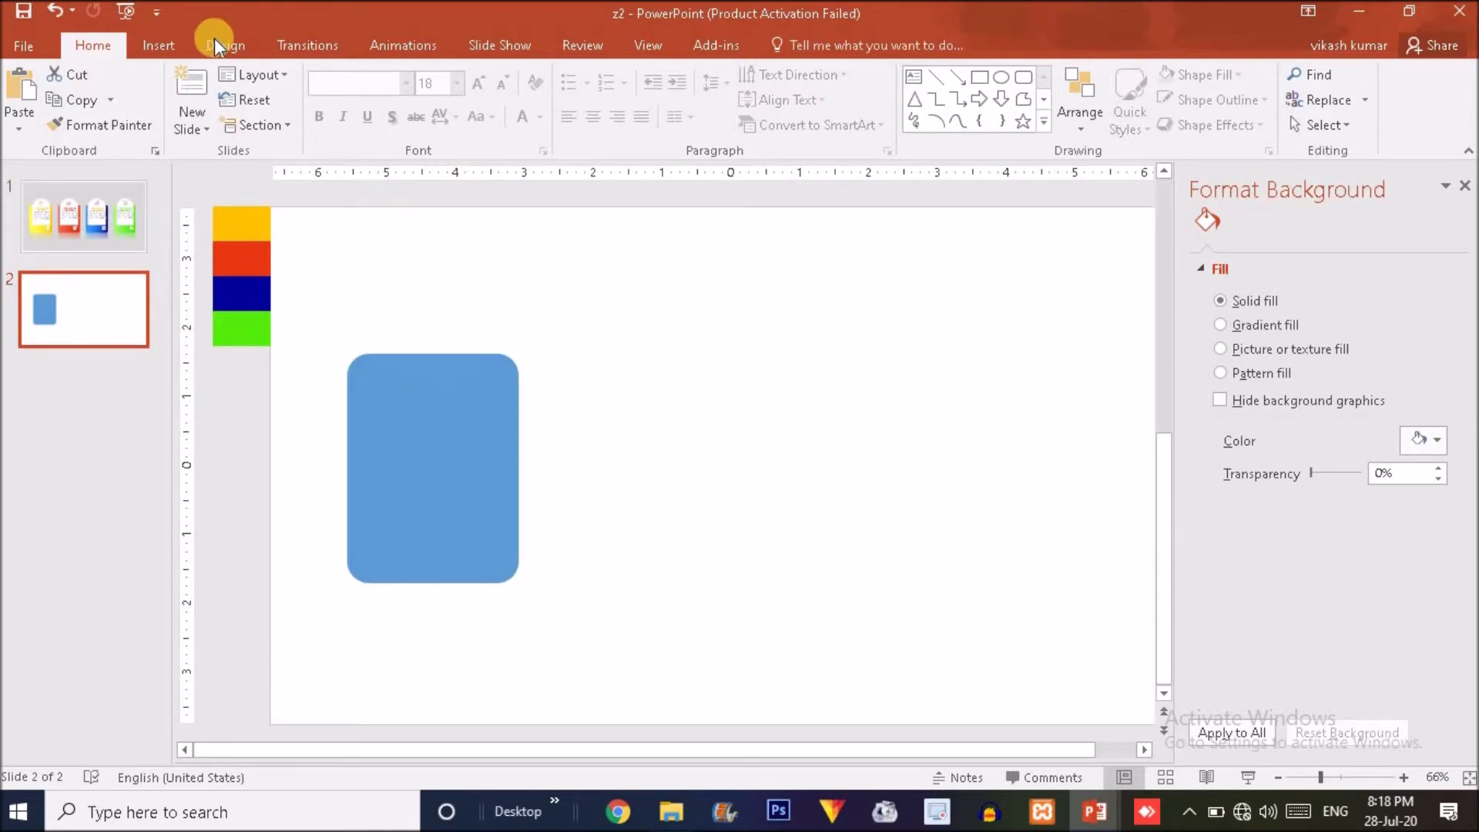
click(178, 45)
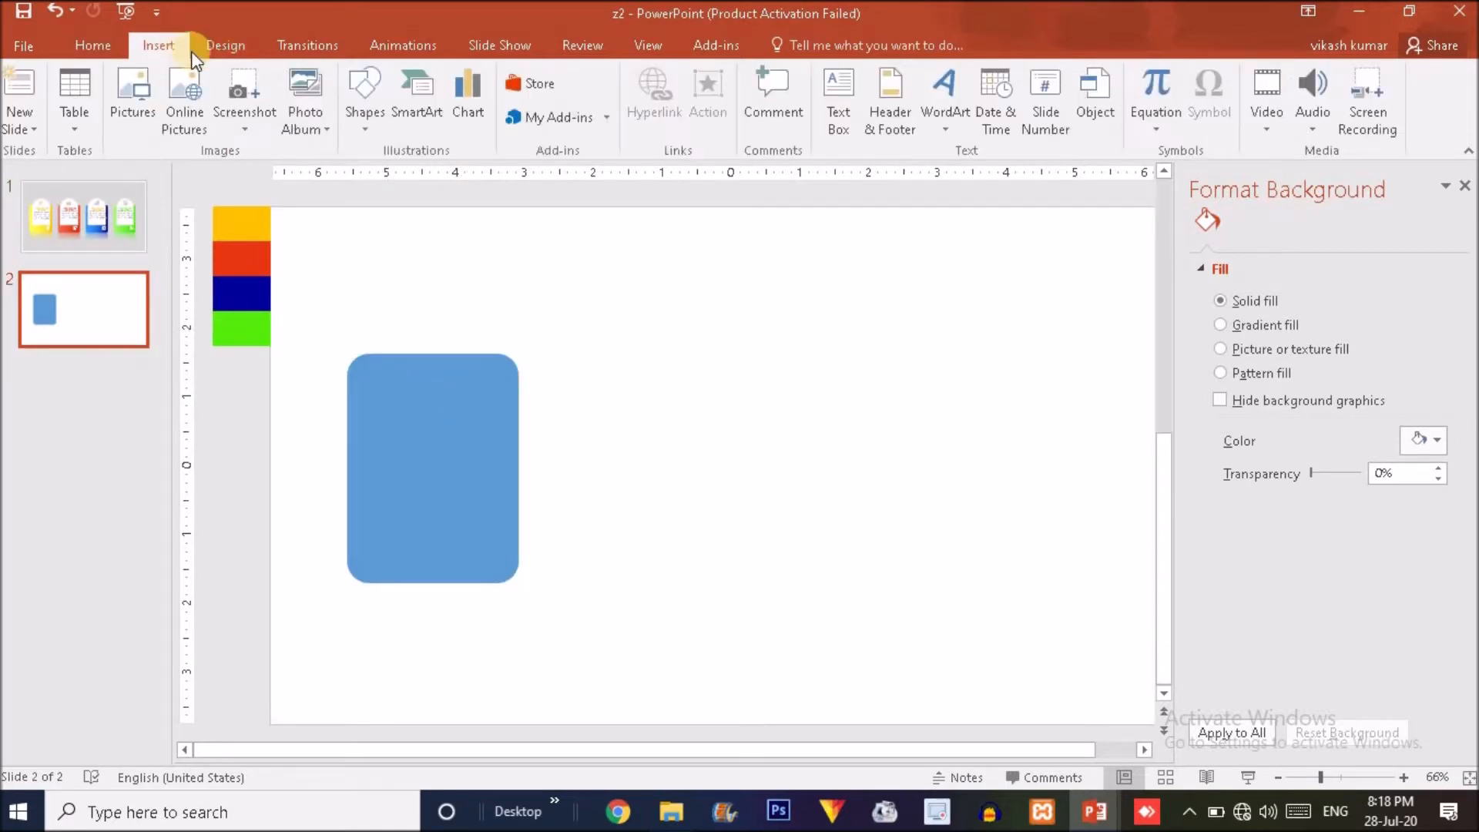
click(372, 115)
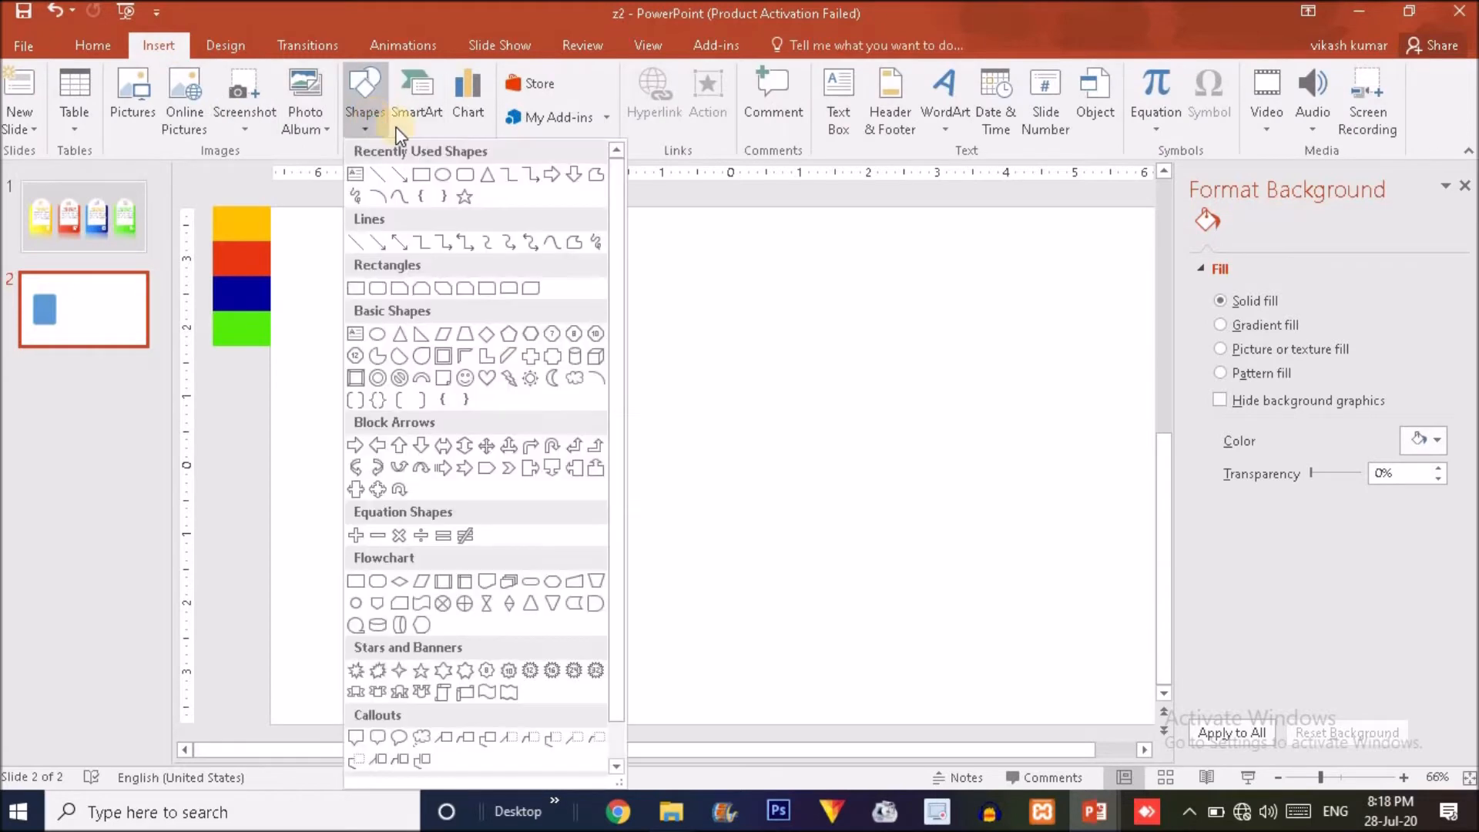
click(508, 288)
drag(654, 331, 810, 546)
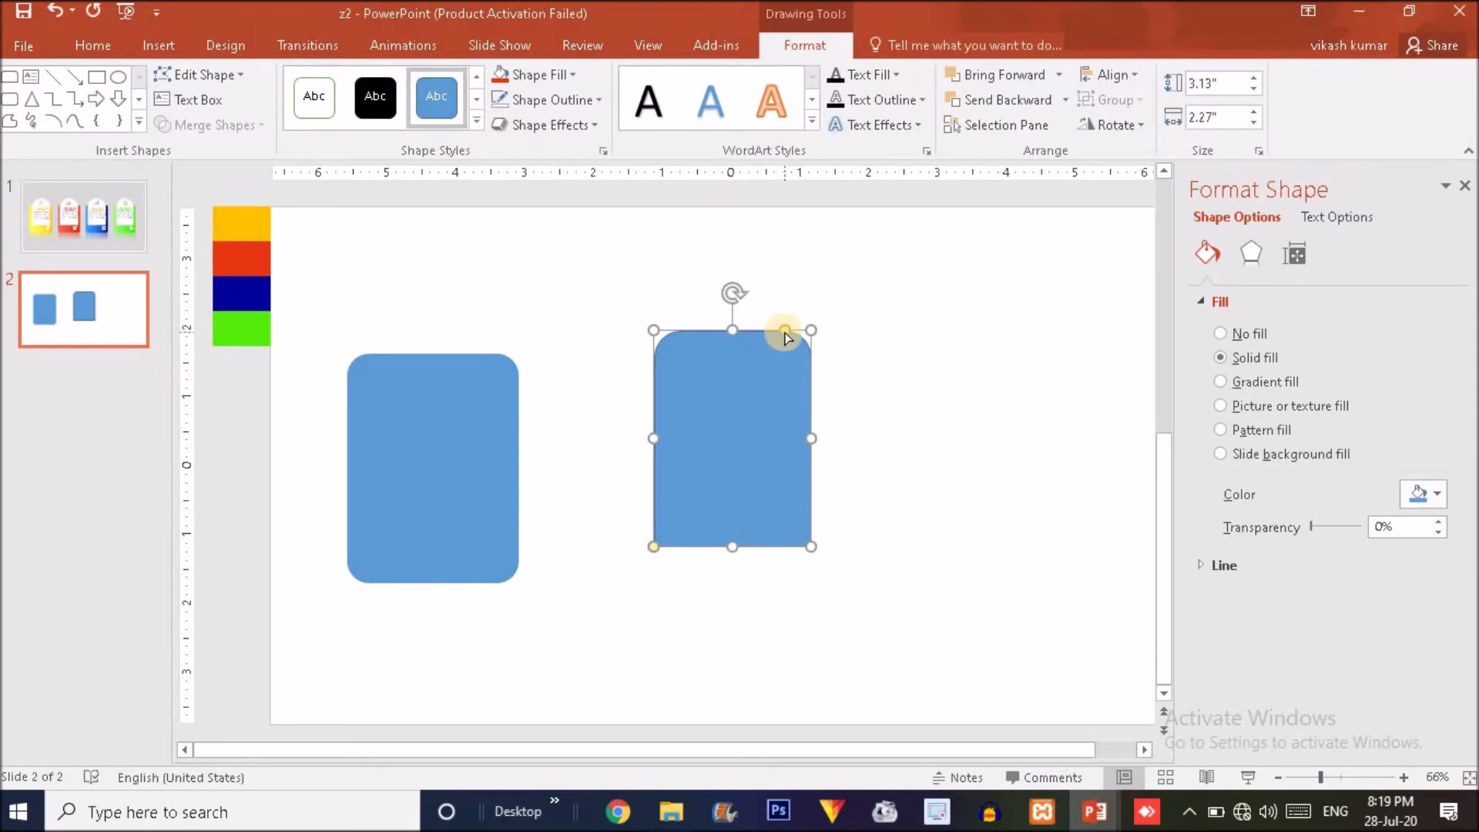
drag(784, 333, 722, 340)
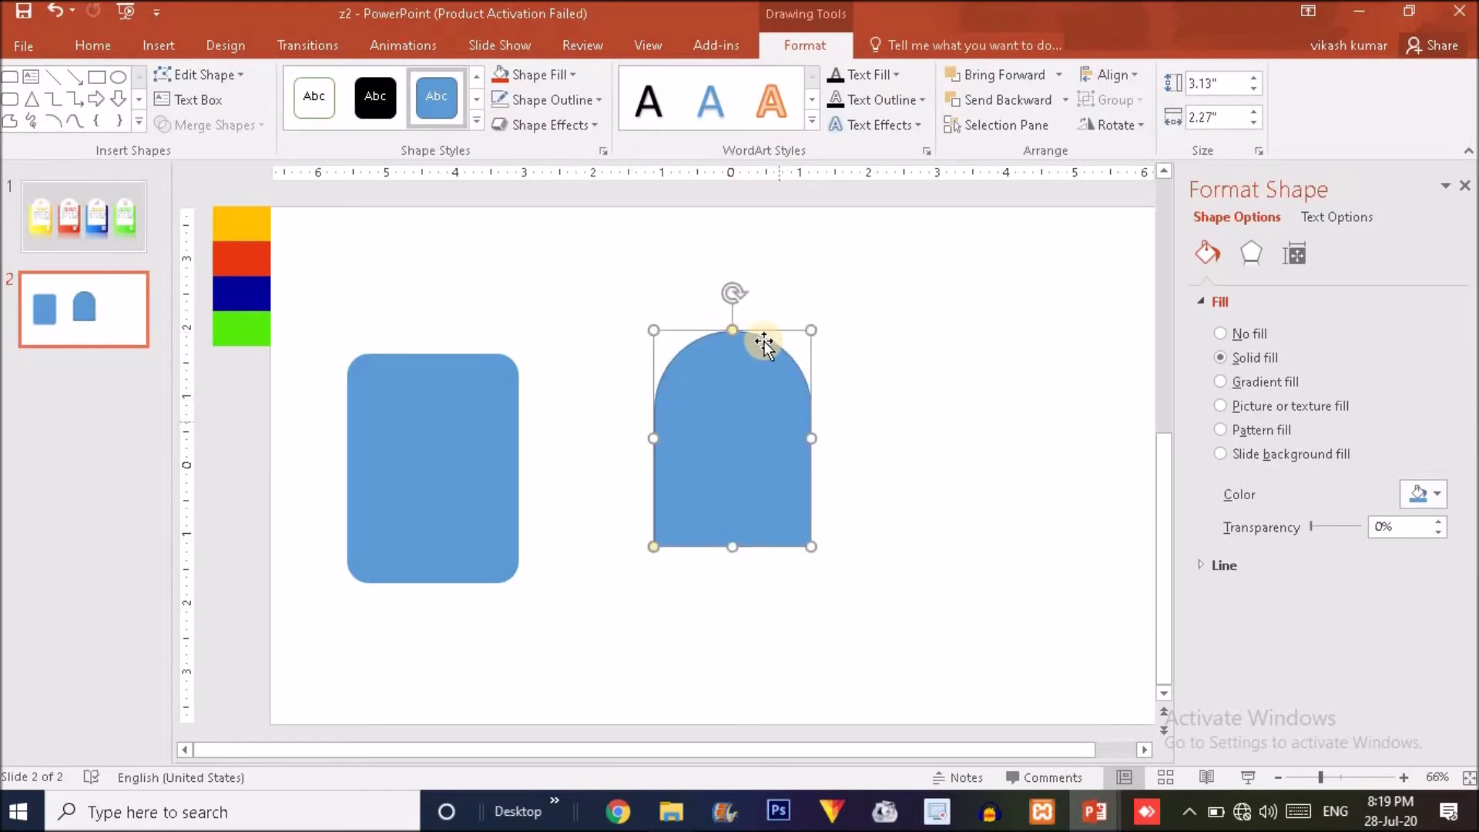
Fill the arch red without an outline and fit it centered over the upper part of the blue rounded rectangle
click(532, 102)
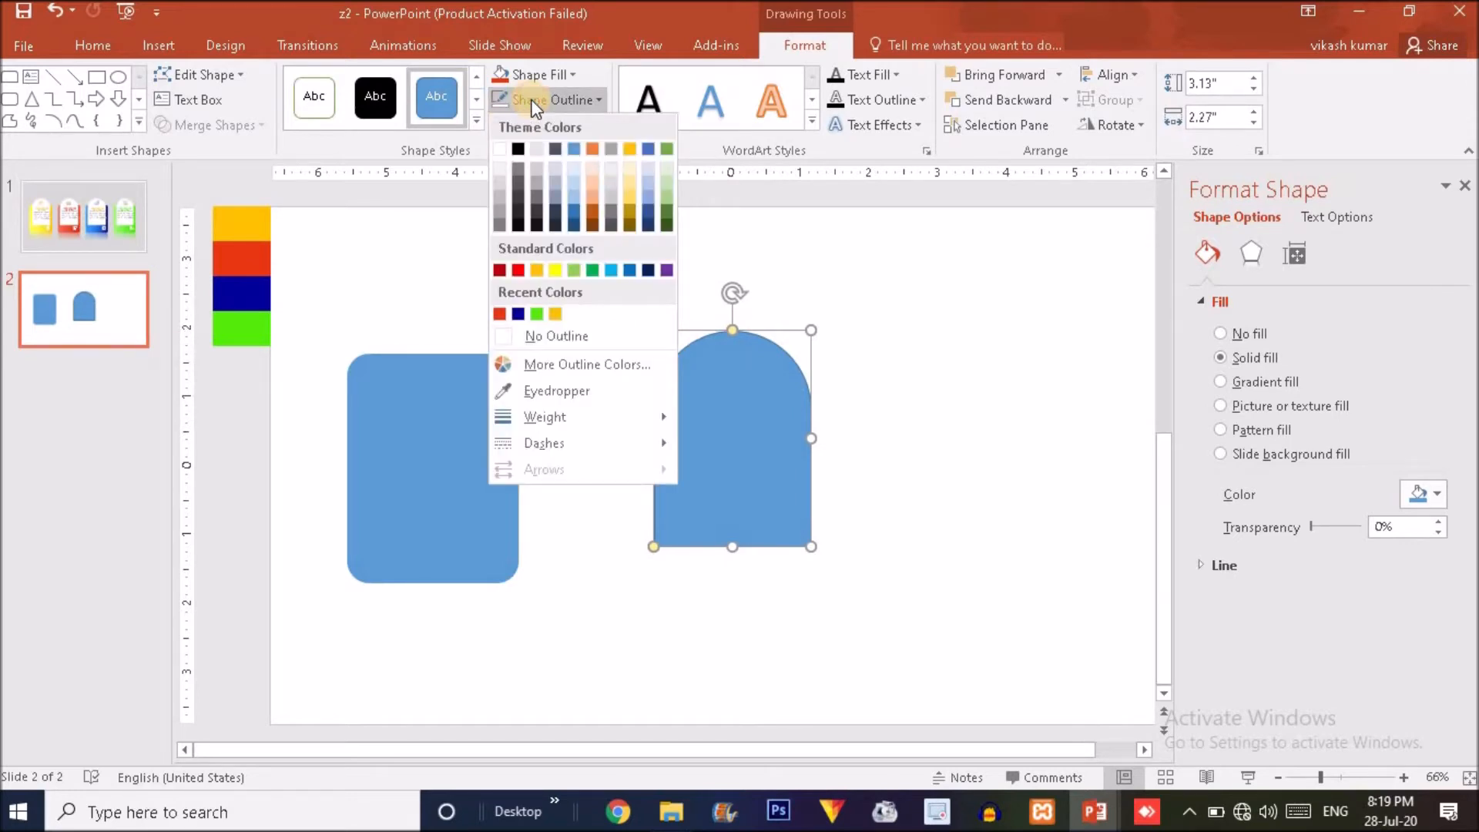
click(570, 332)
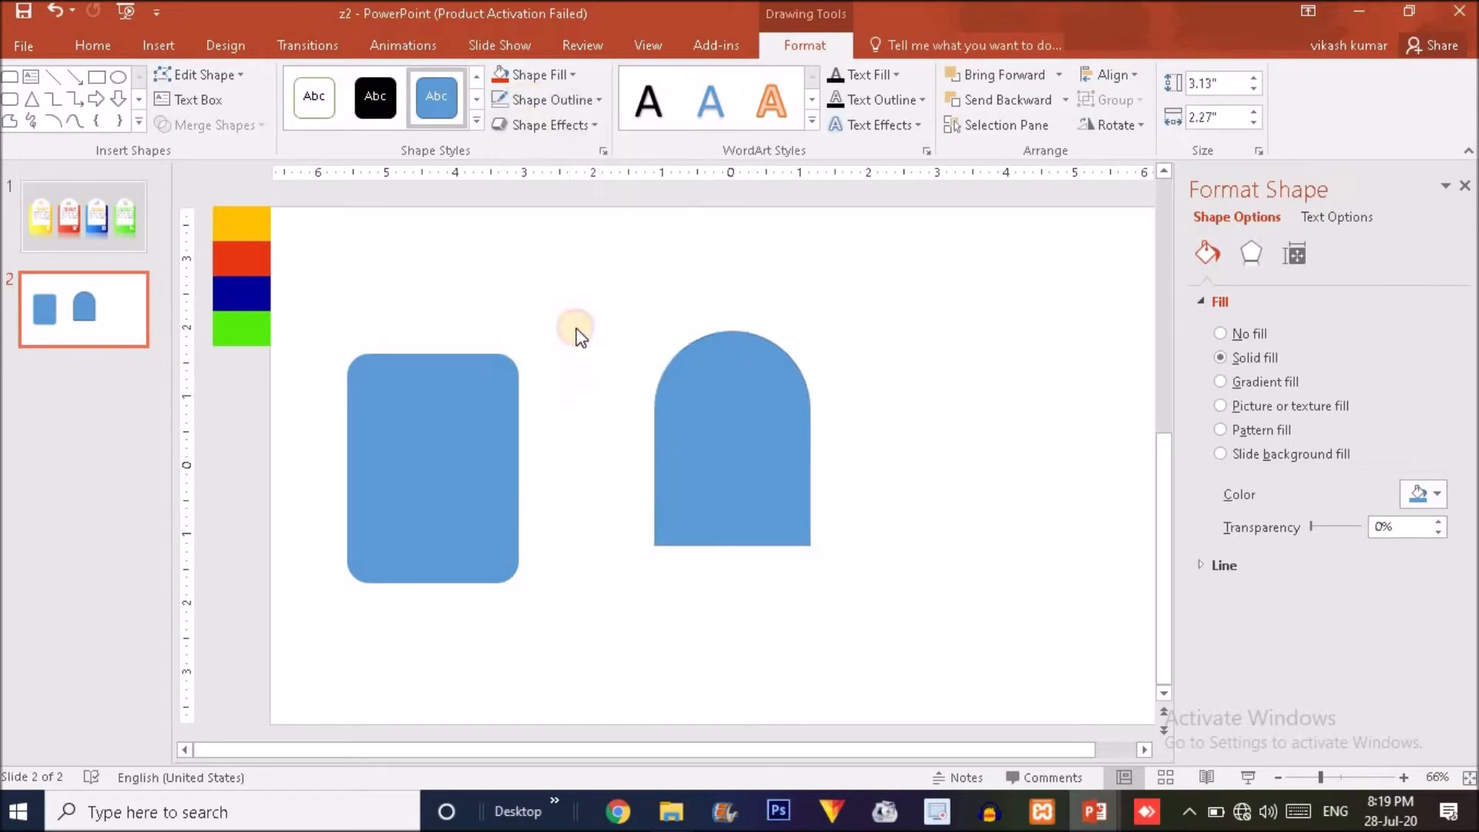
click(499, 74)
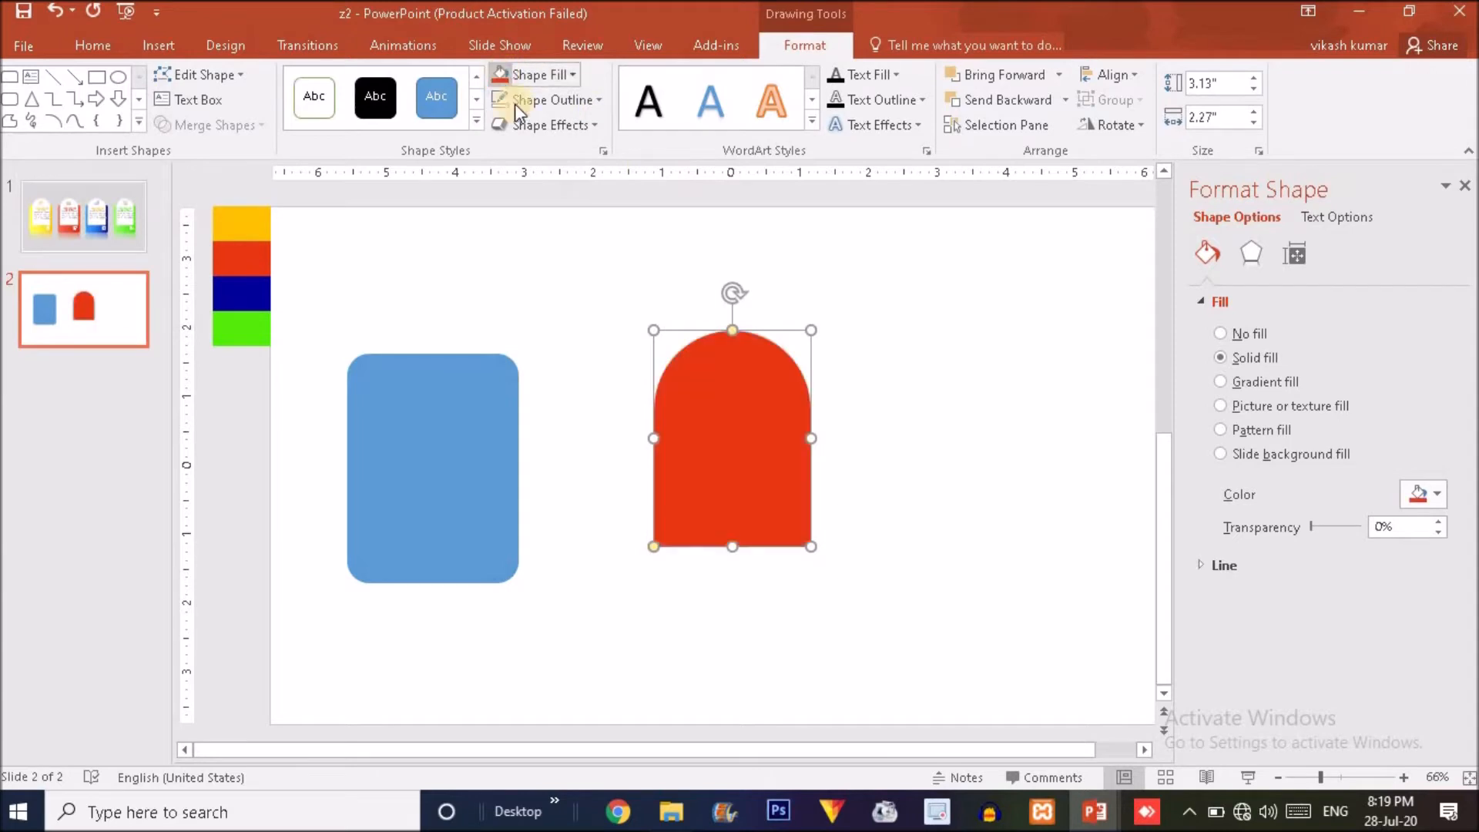
click(659, 439)
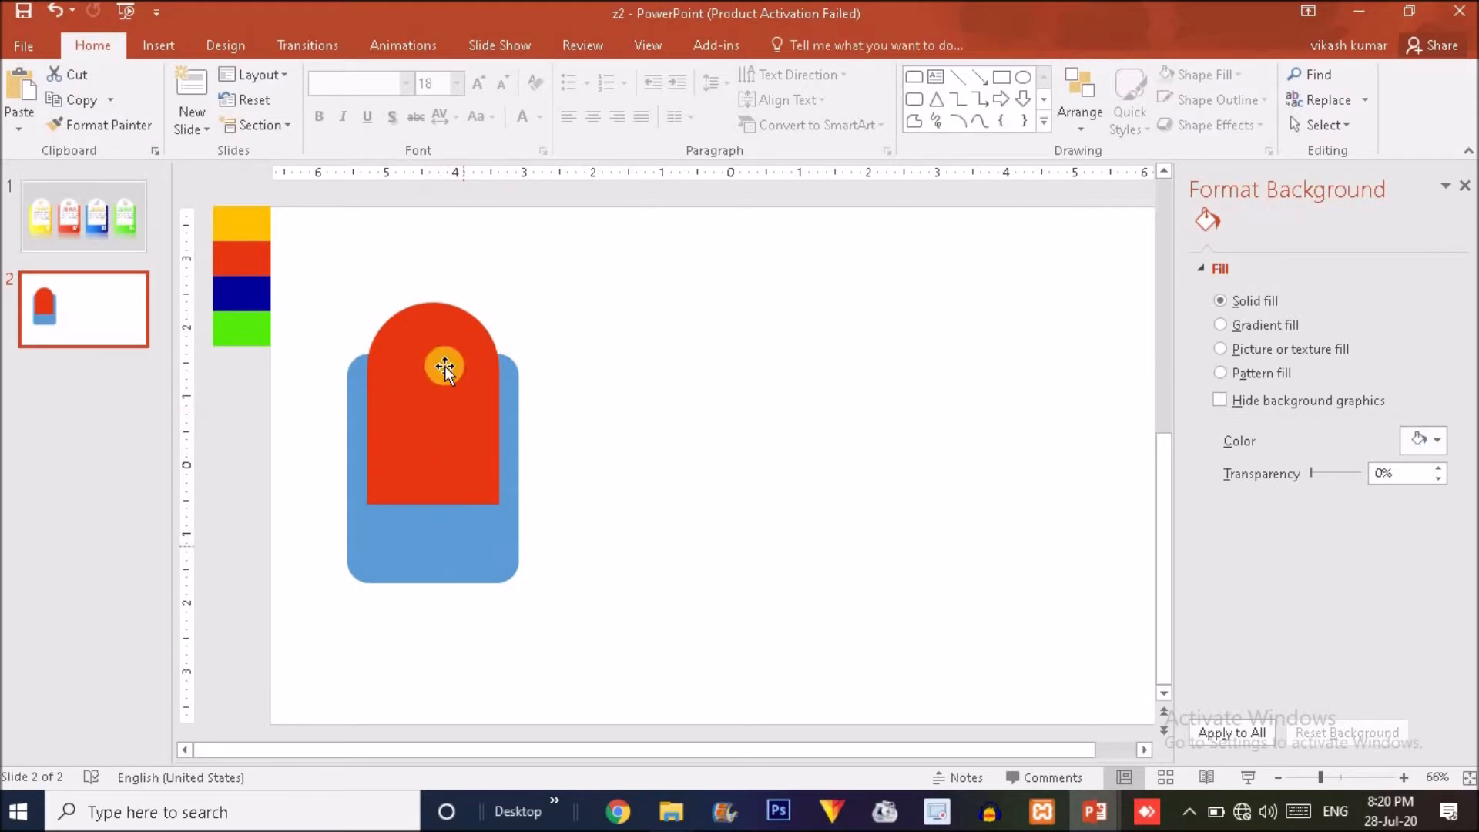
Draw a light orange rectangle about 2.94" high by 5.92" wide and place its upper edge along the red arch's base
click(170, 44)
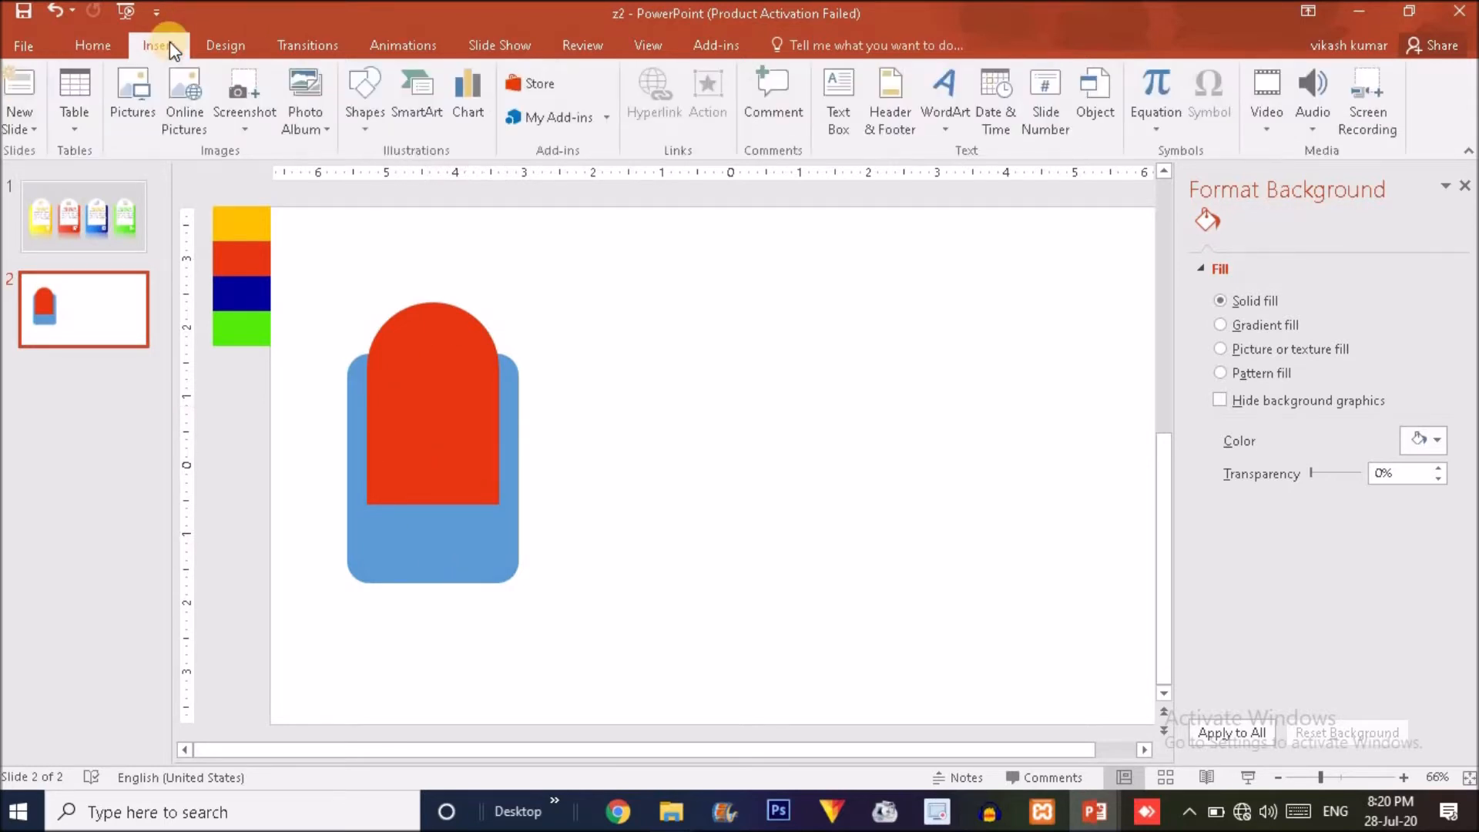
click(359, 86)
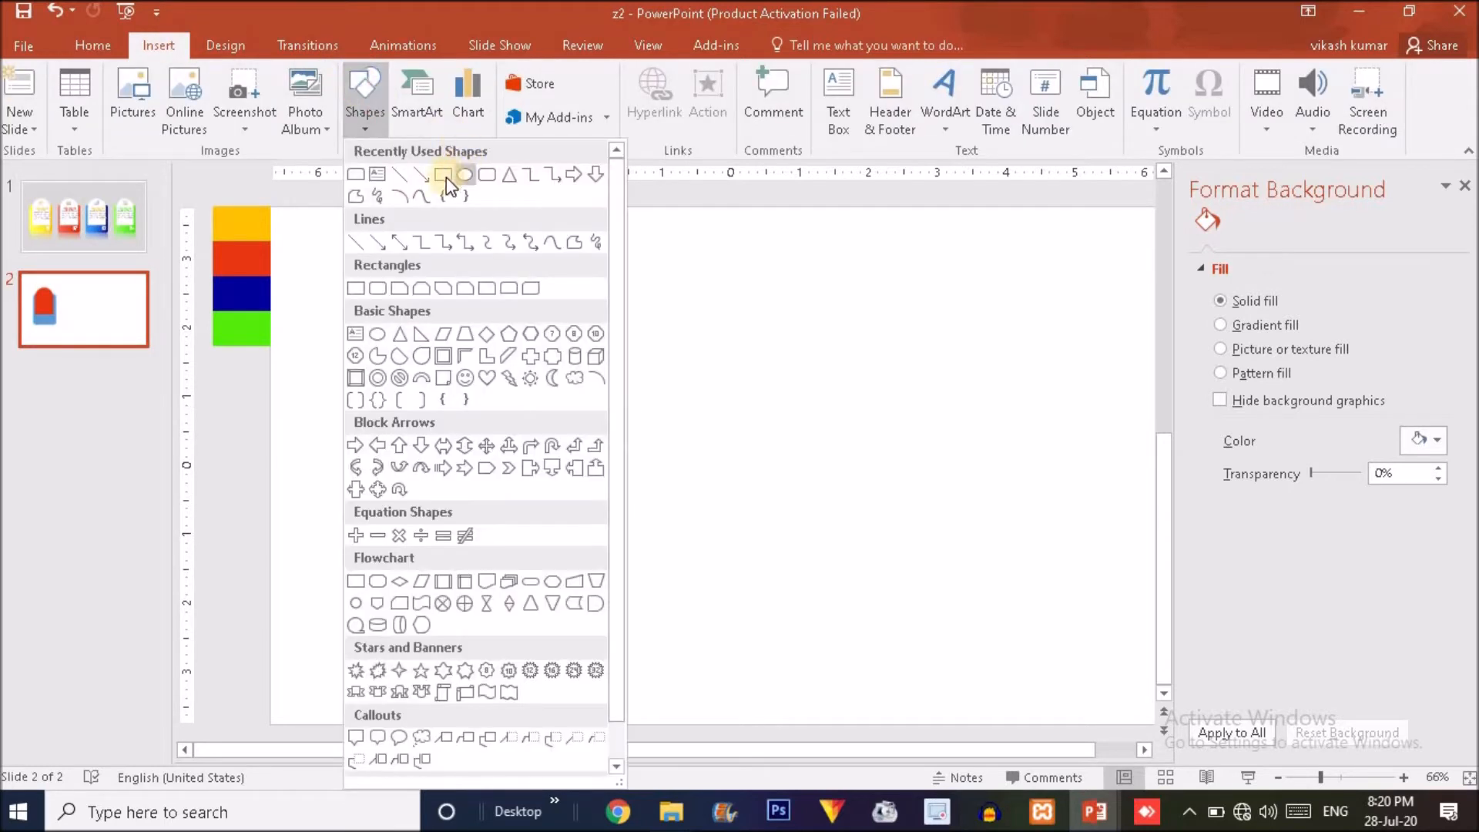
click(444, 175)
drag(654, 301, 1062, 505)
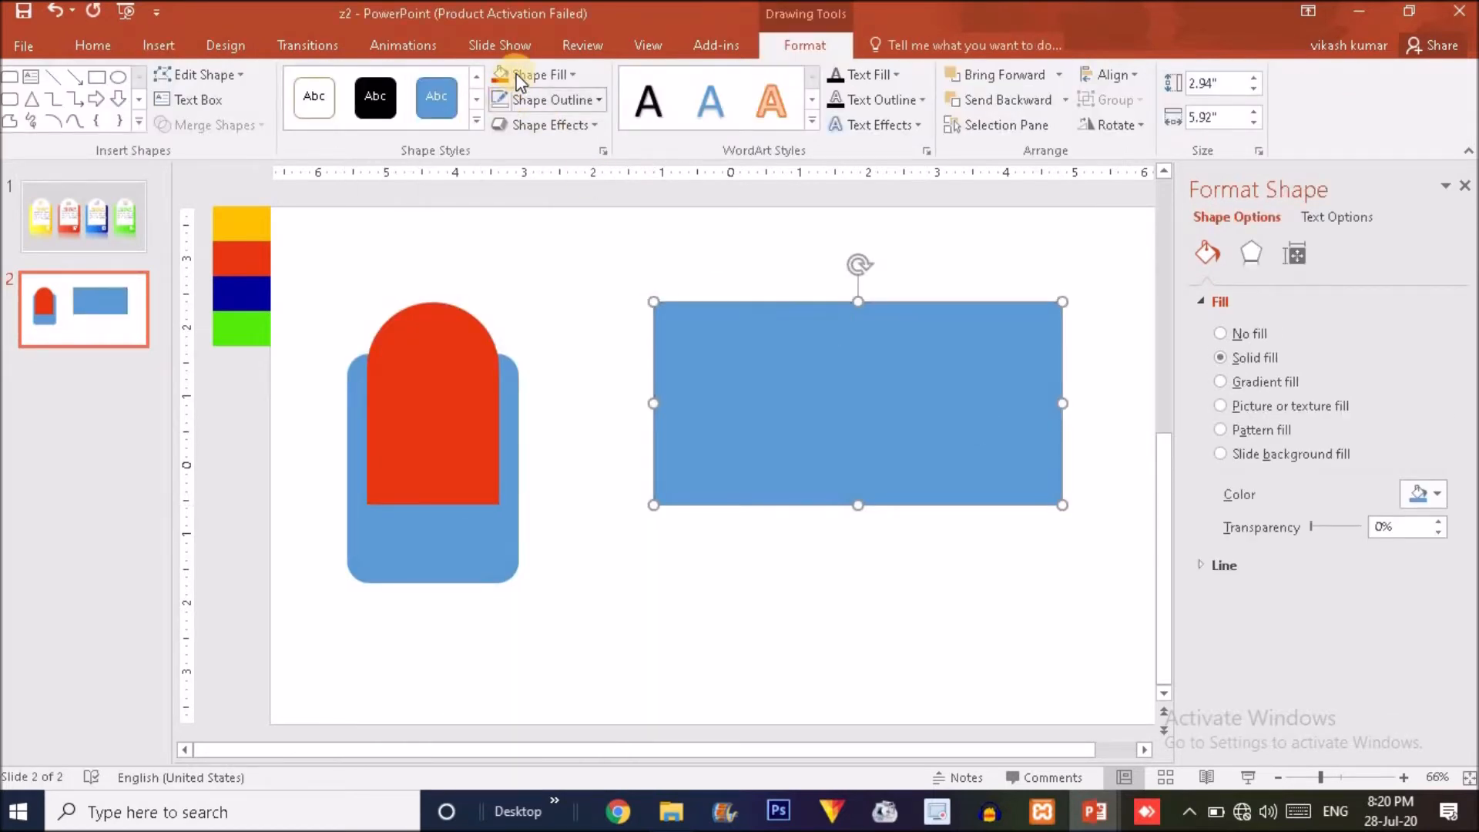
click(539, 74)
click(597, 157)
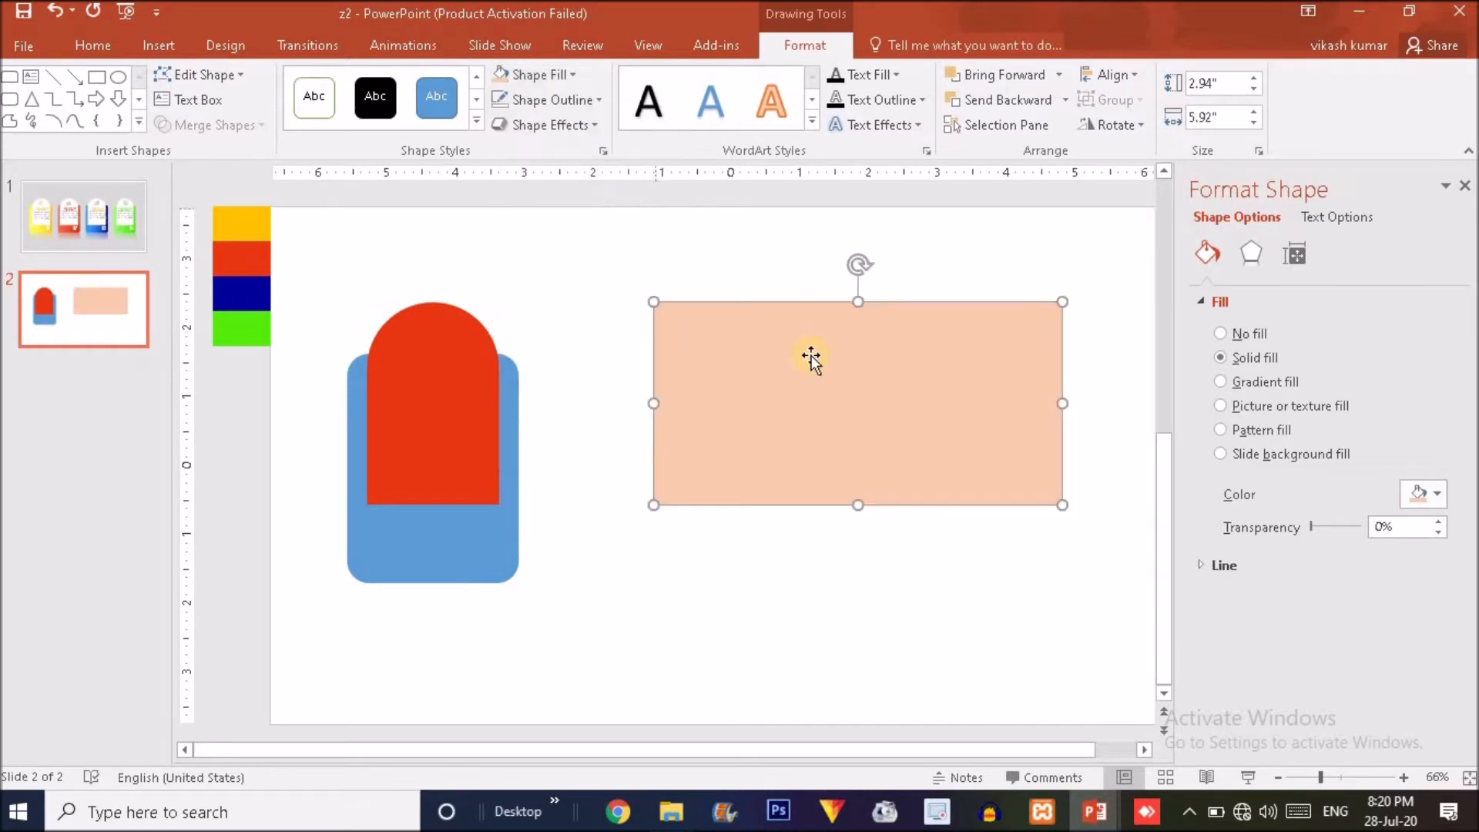
drag(755, 429, 459, 559)
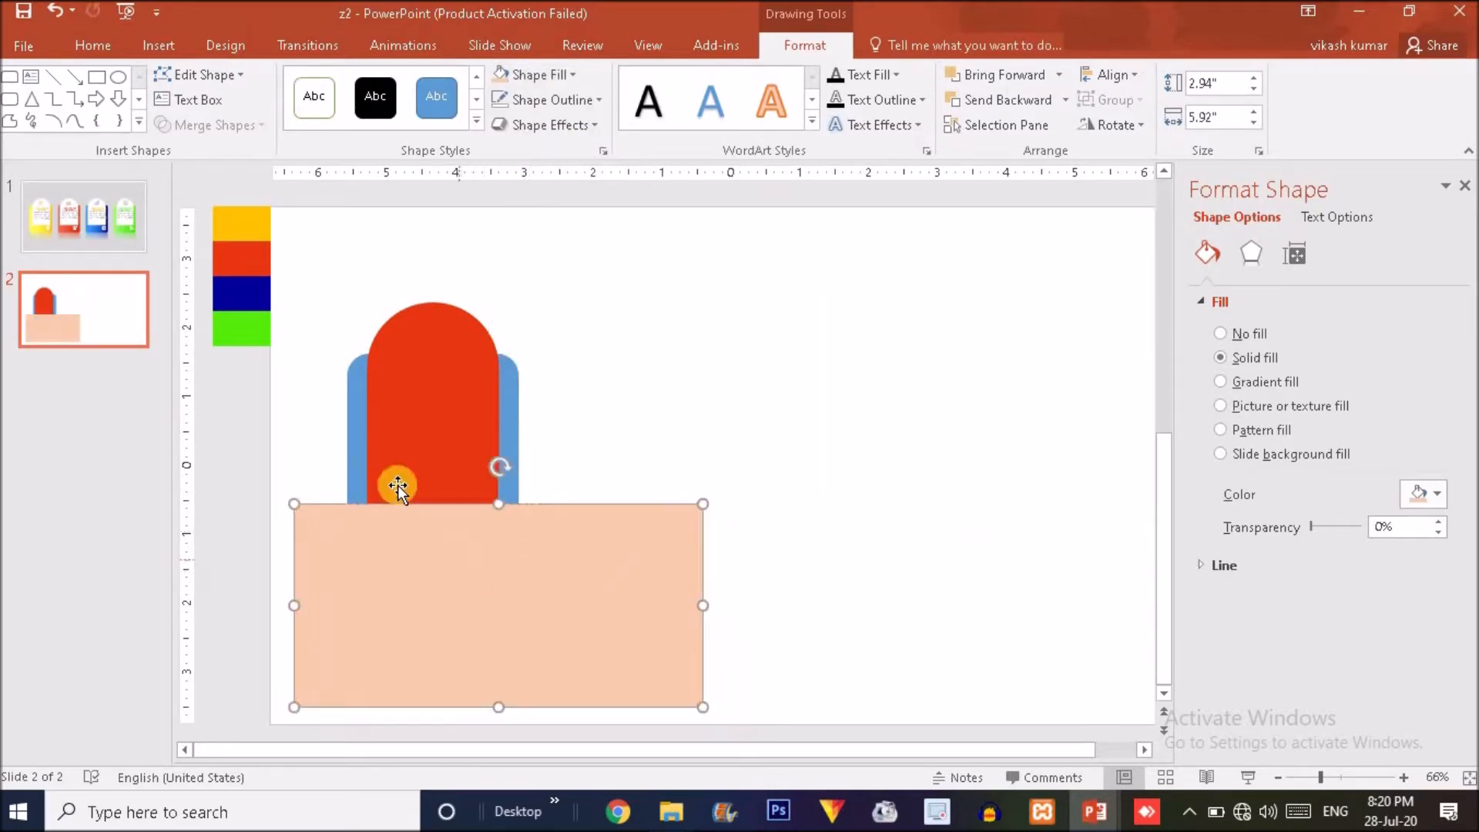
Fragment the blue rounded rectangle with the light orange rectangle using Merge Shapes
click(360, 447)
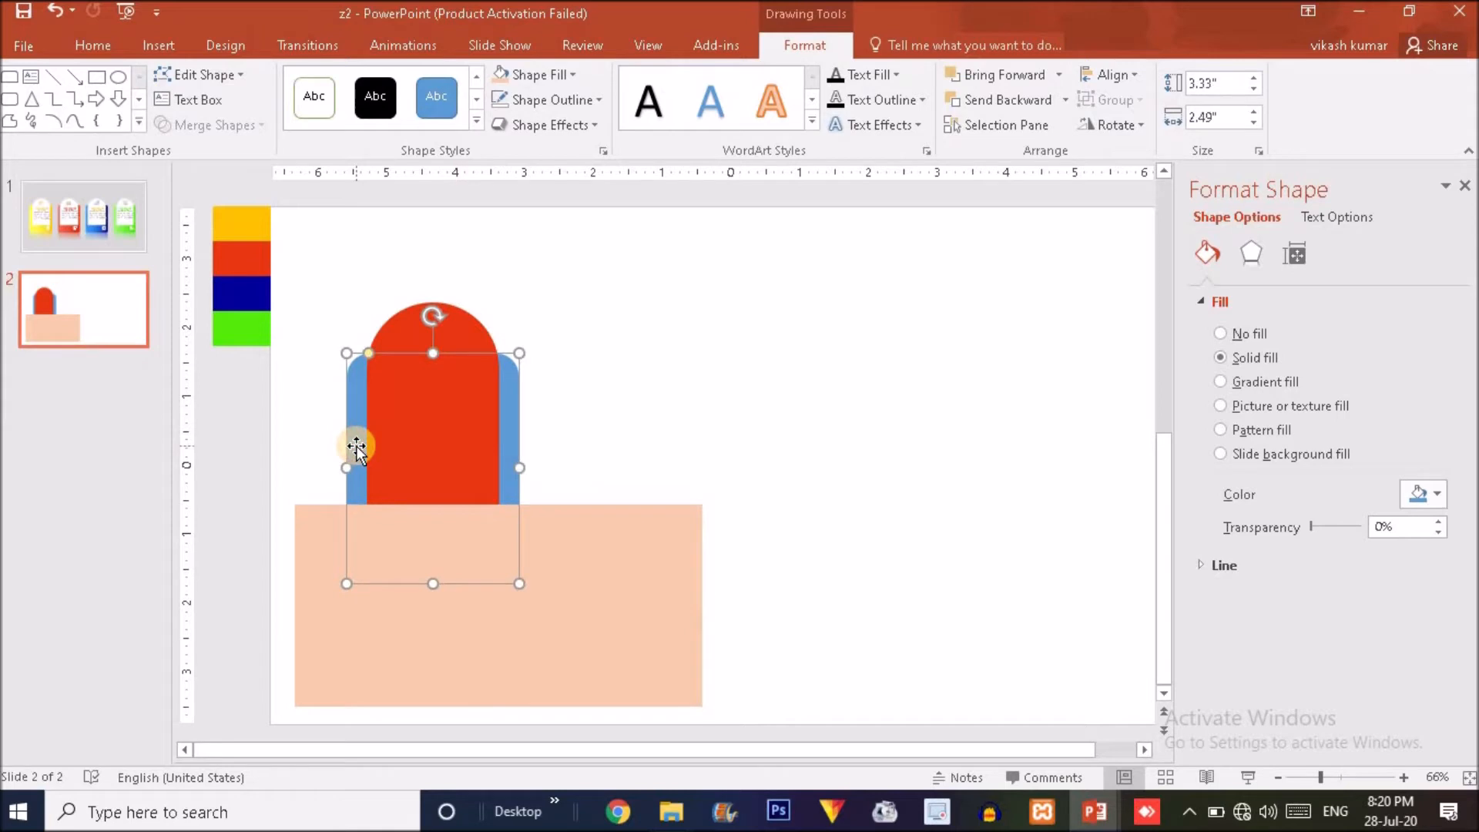
ctrl+click(601, 580)
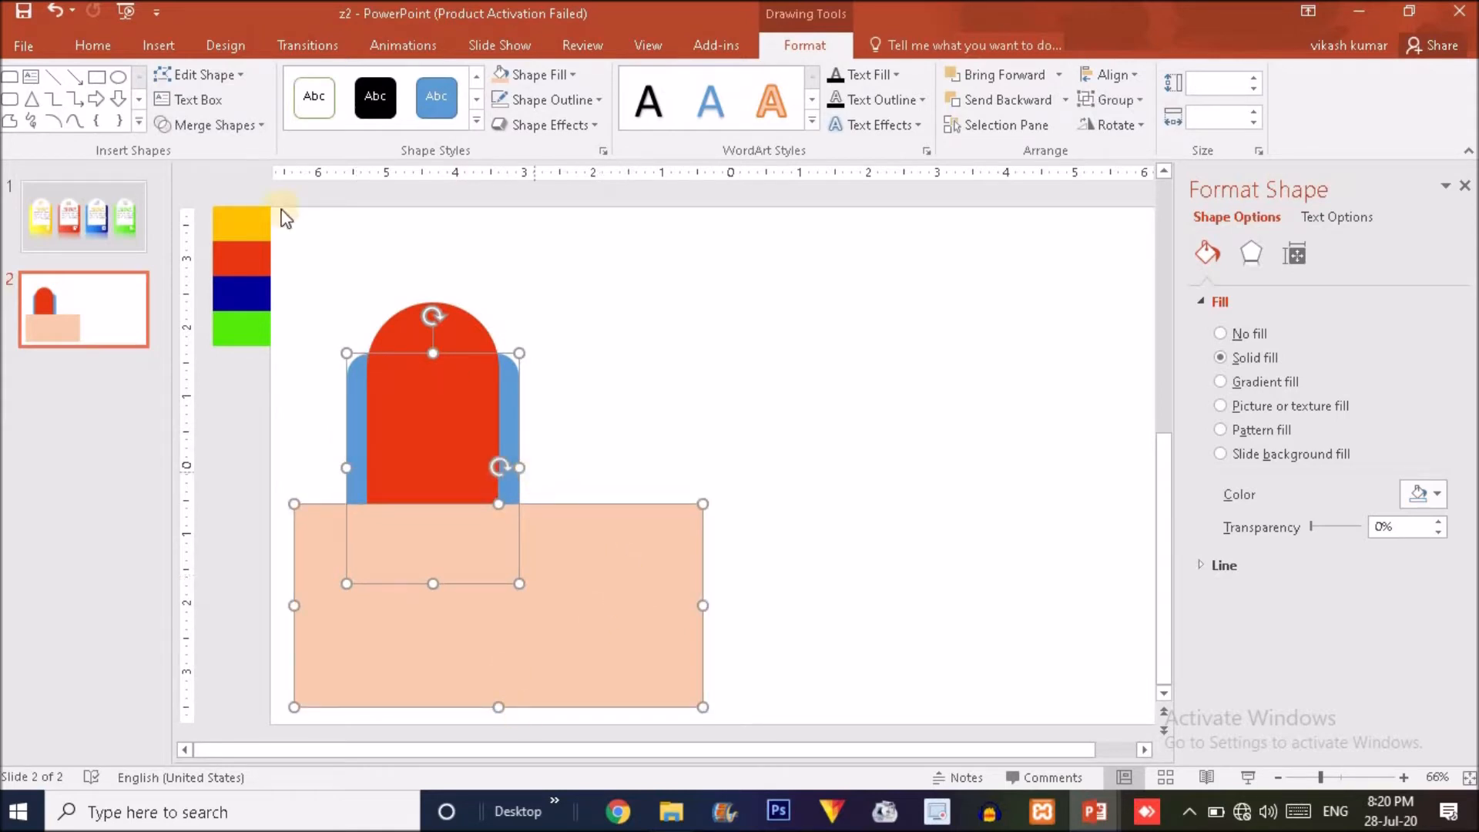
click(229, 126)
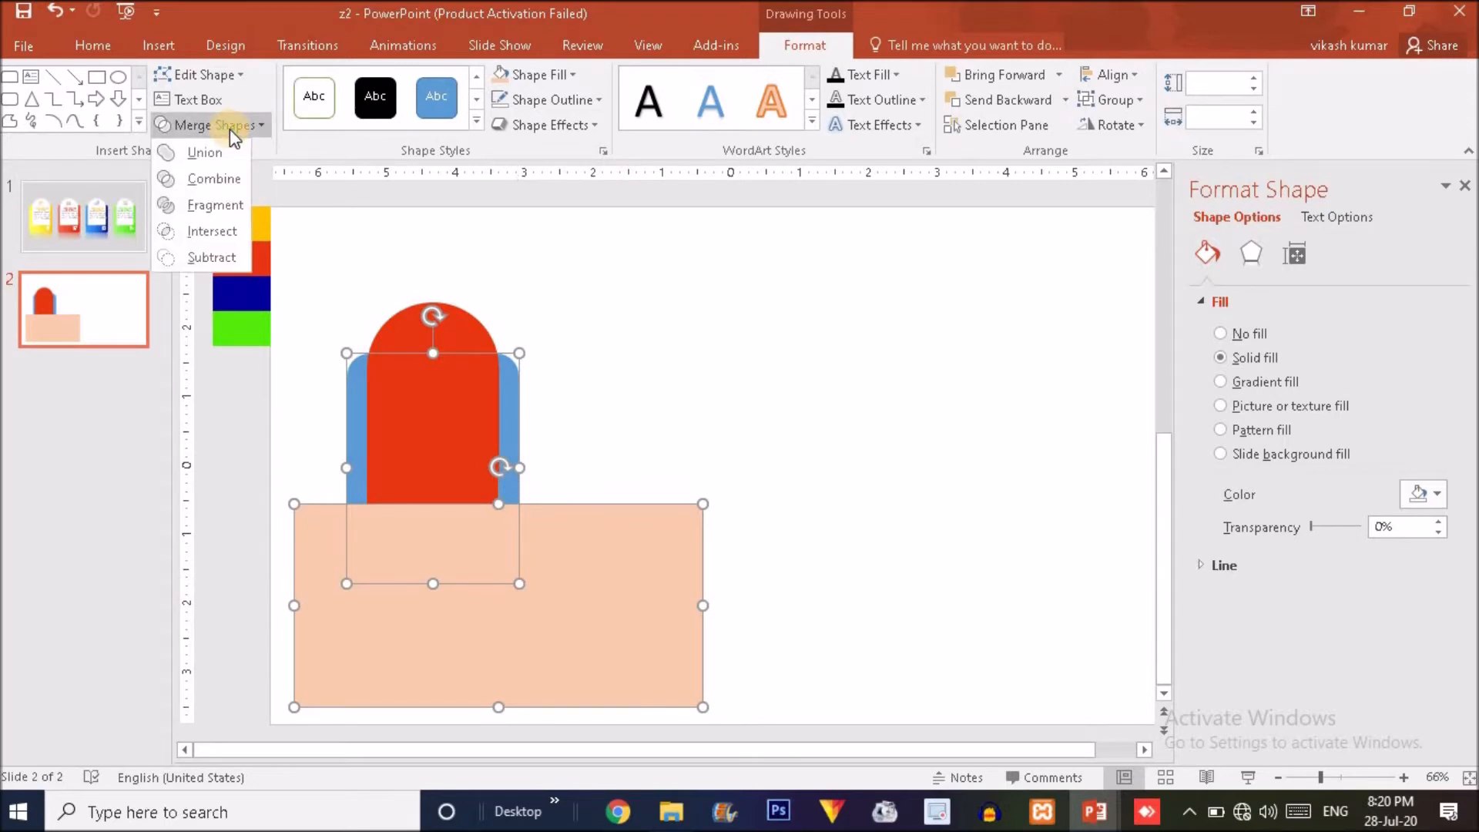
click(226, 205)
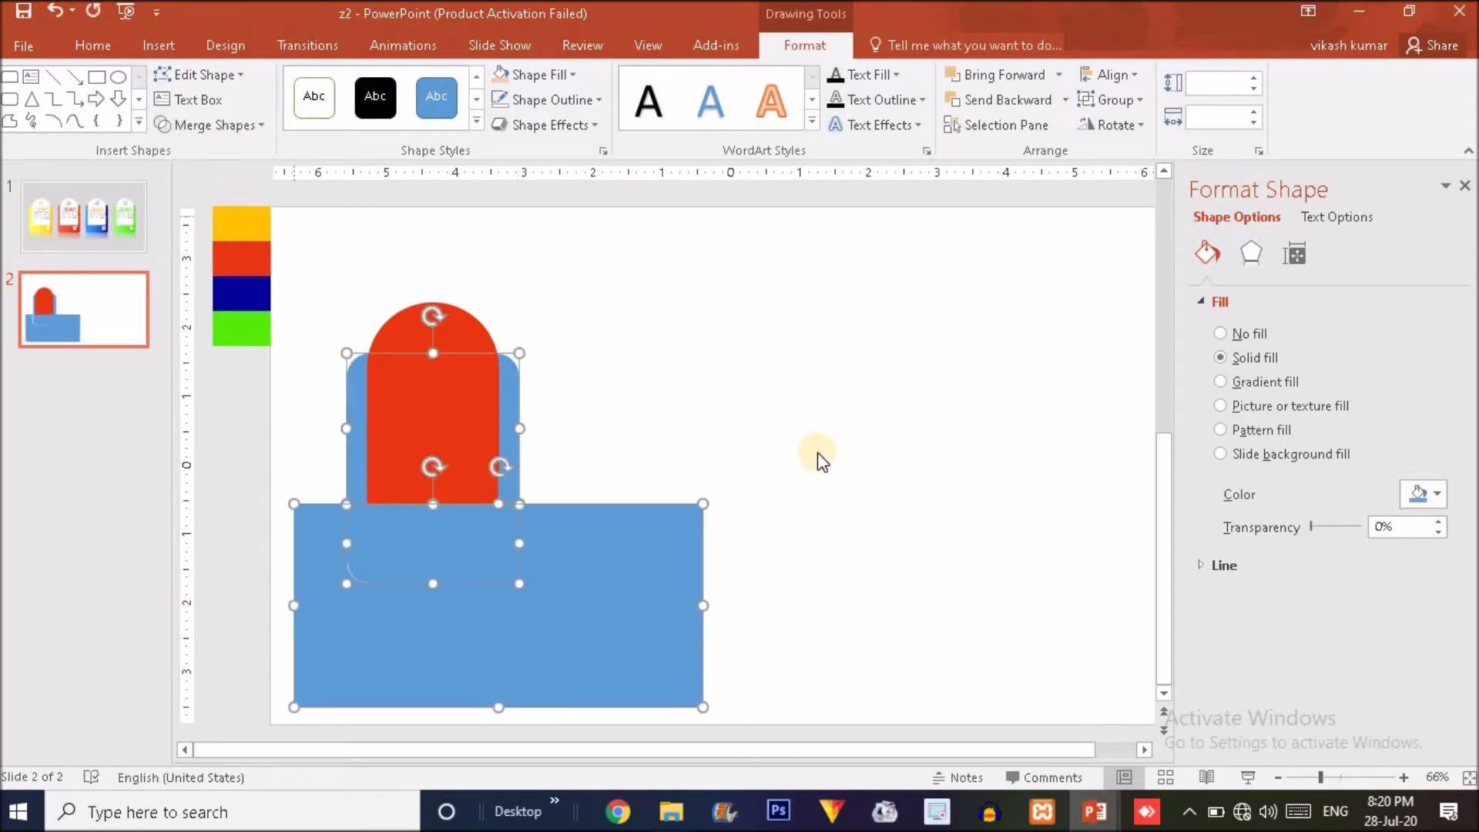
Pull the leftover notched outer piece away from the card and delete it
click(819, 458)
drag(657, 610, 979, 543)
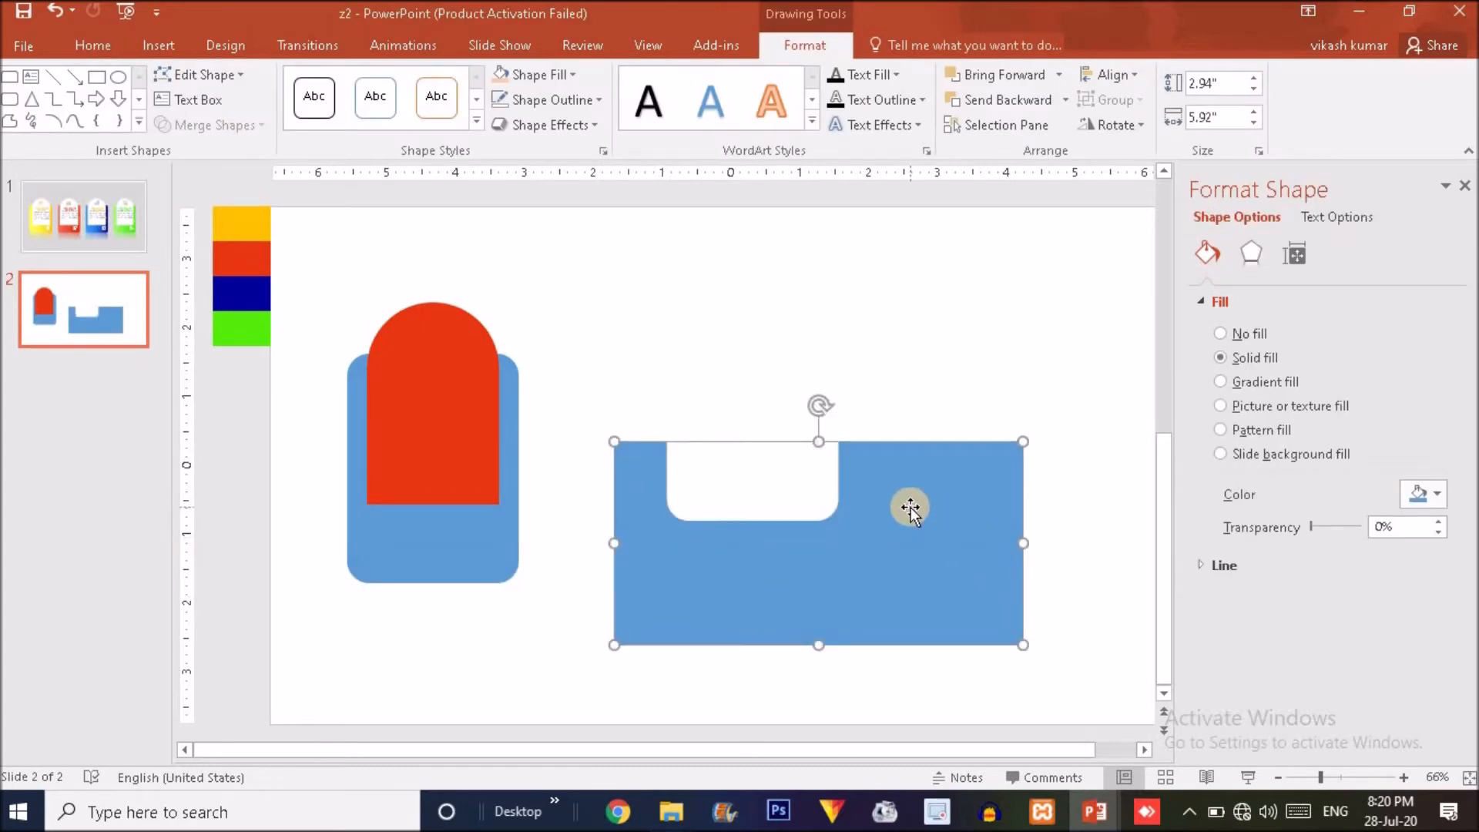
right_click(910, 507)
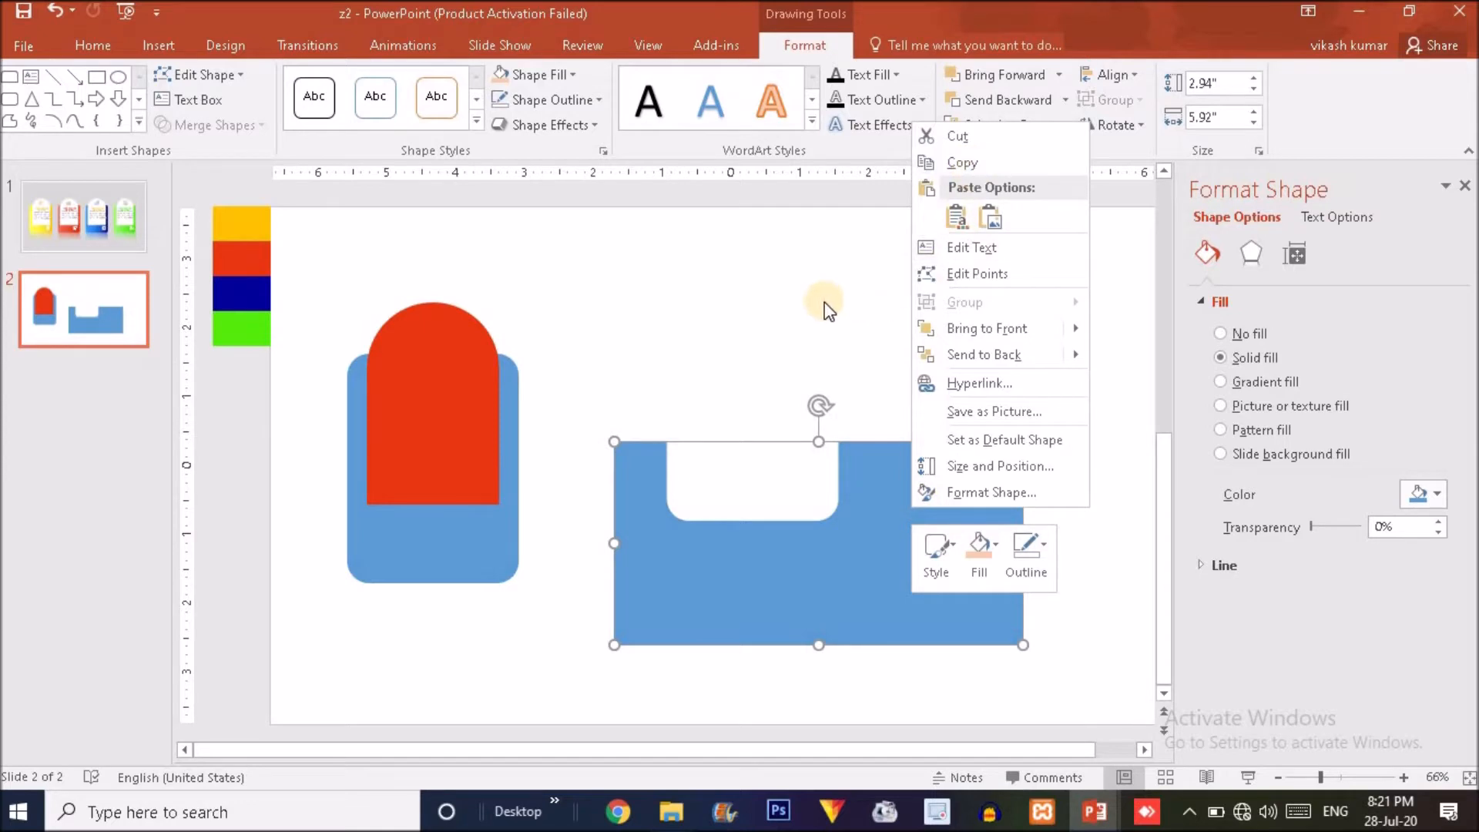
click(866, 539)
key(Delete)
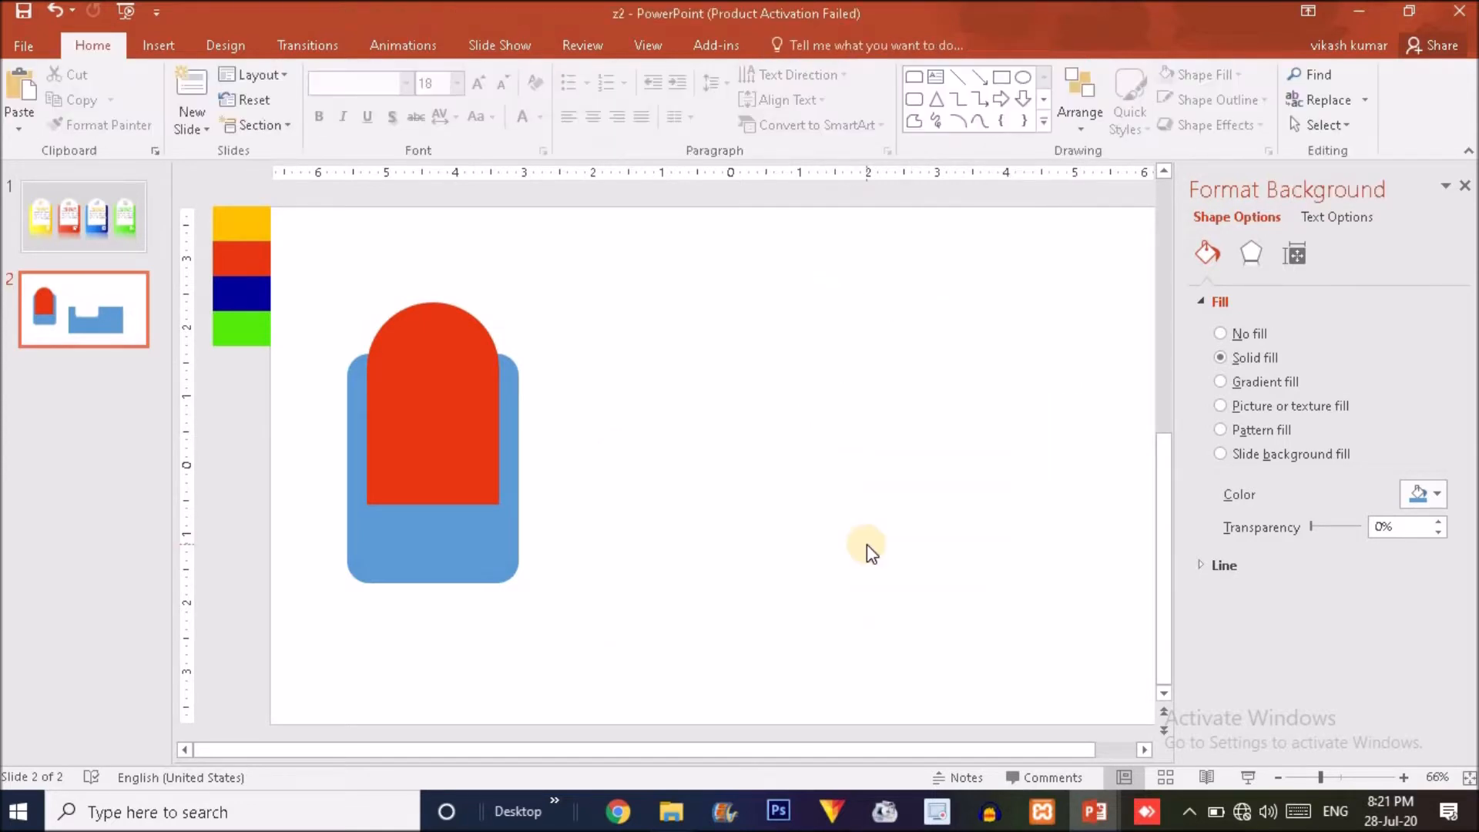
Give the card's lower fragment a linear yellow-to-orange gradient fill at 0°, matching the first card on slide 1
mouse_move(477, 565)
mouse_down()
mouse_move(479, 577)
mouse_move(476, 561)
mouse_up()
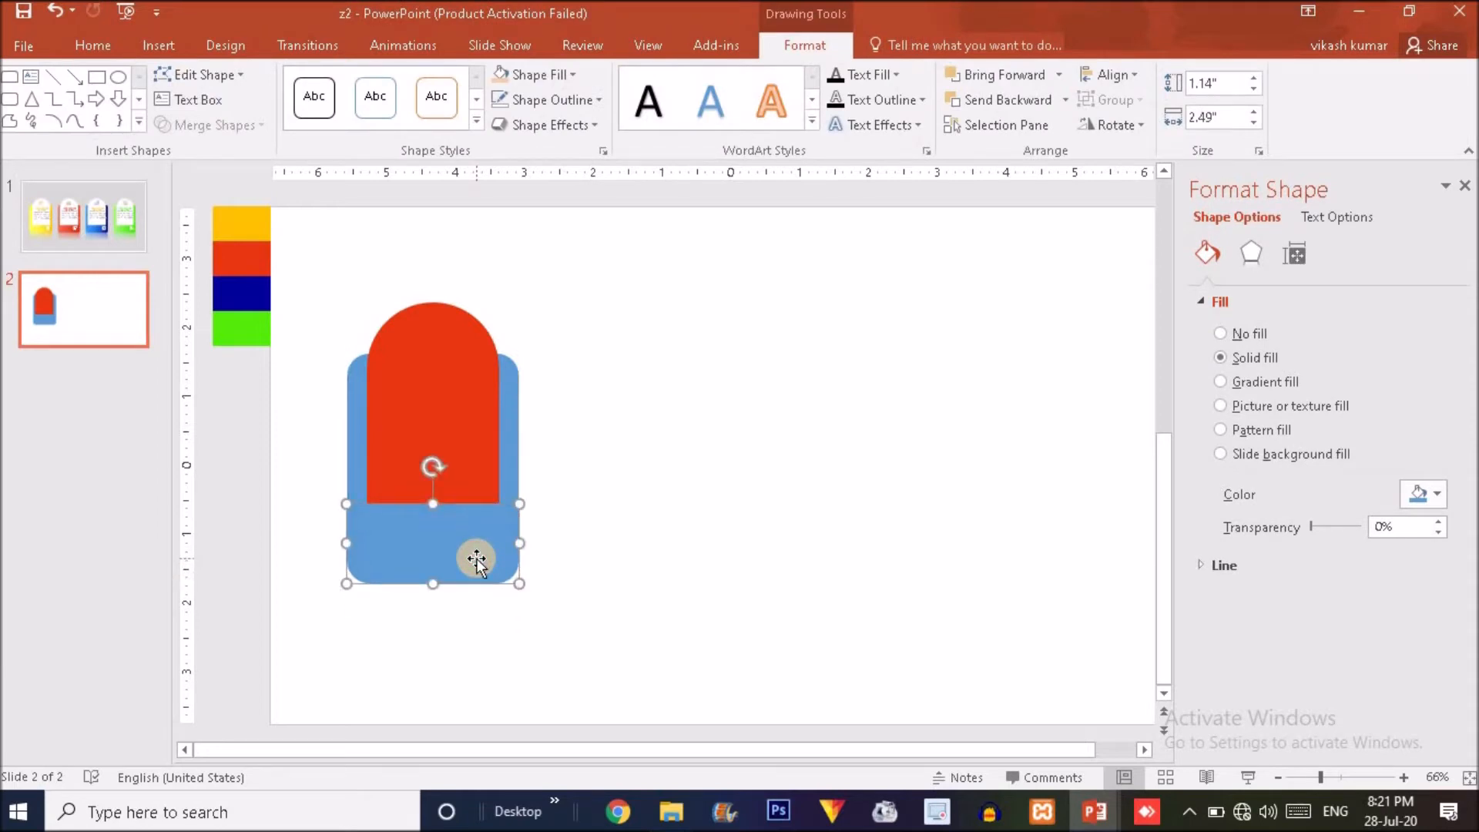
click(77, 213)
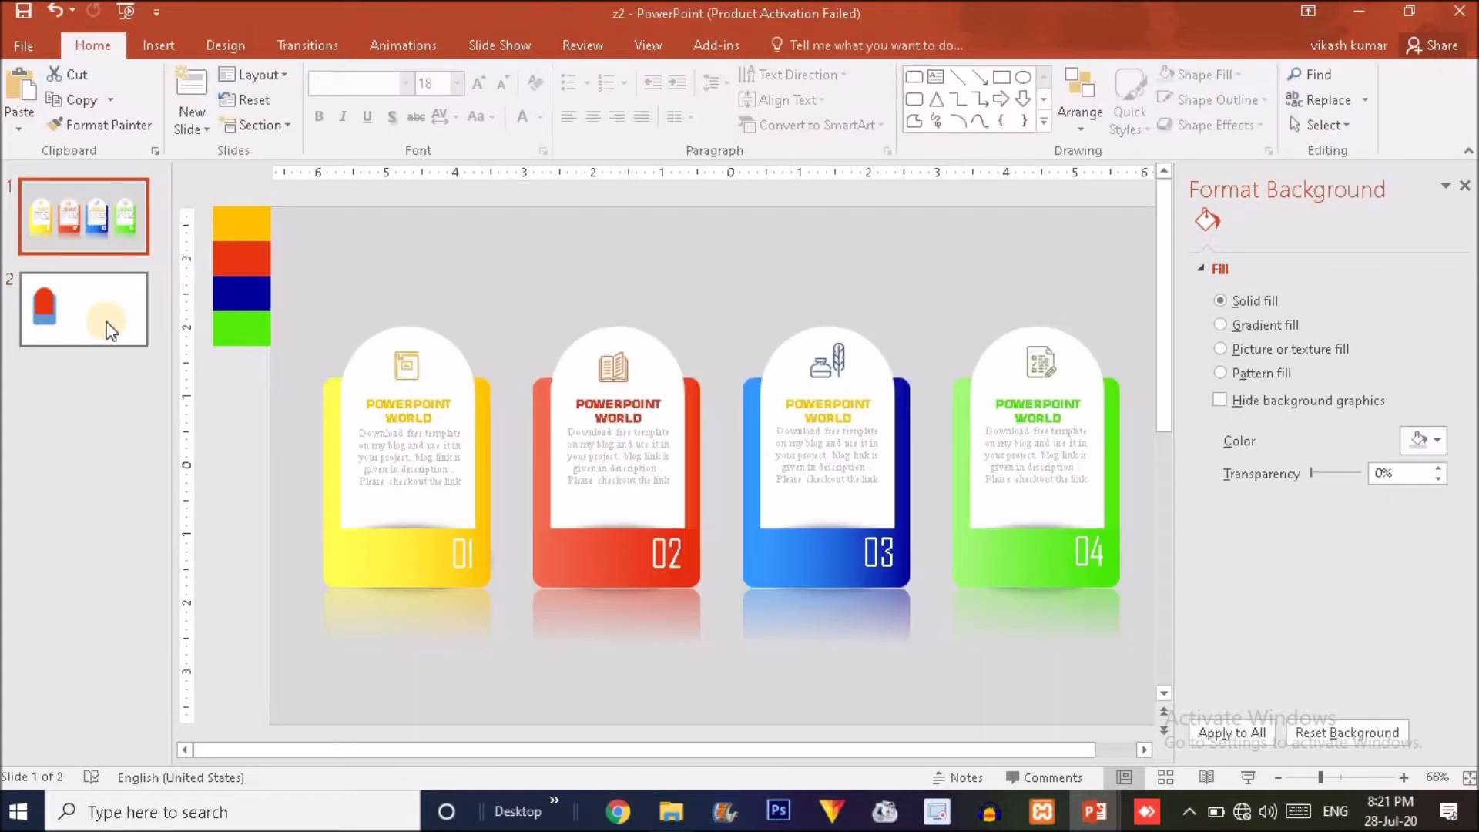
click(108, 323)
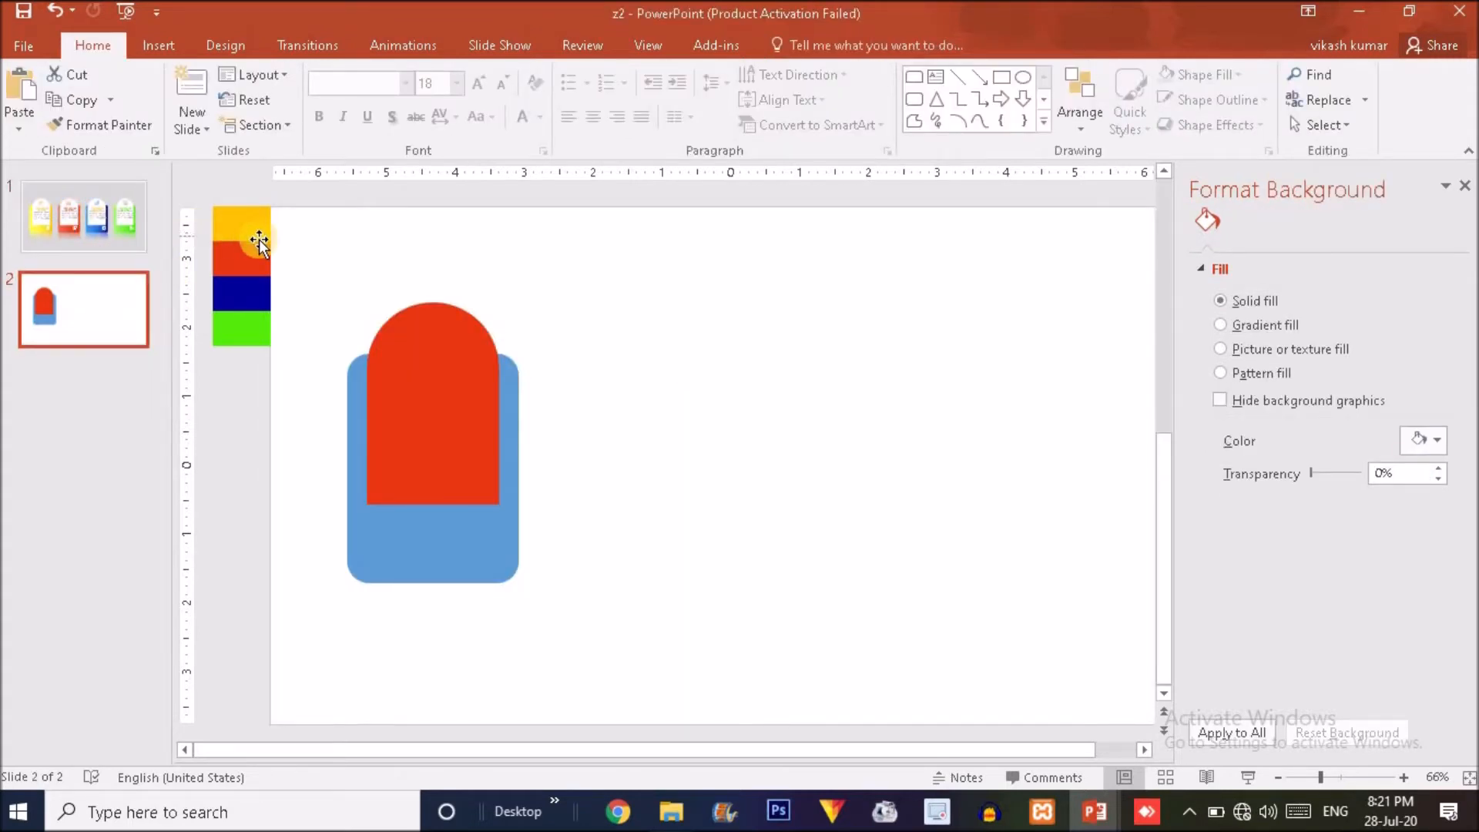
click(495, 548)
right_click(491, 553)
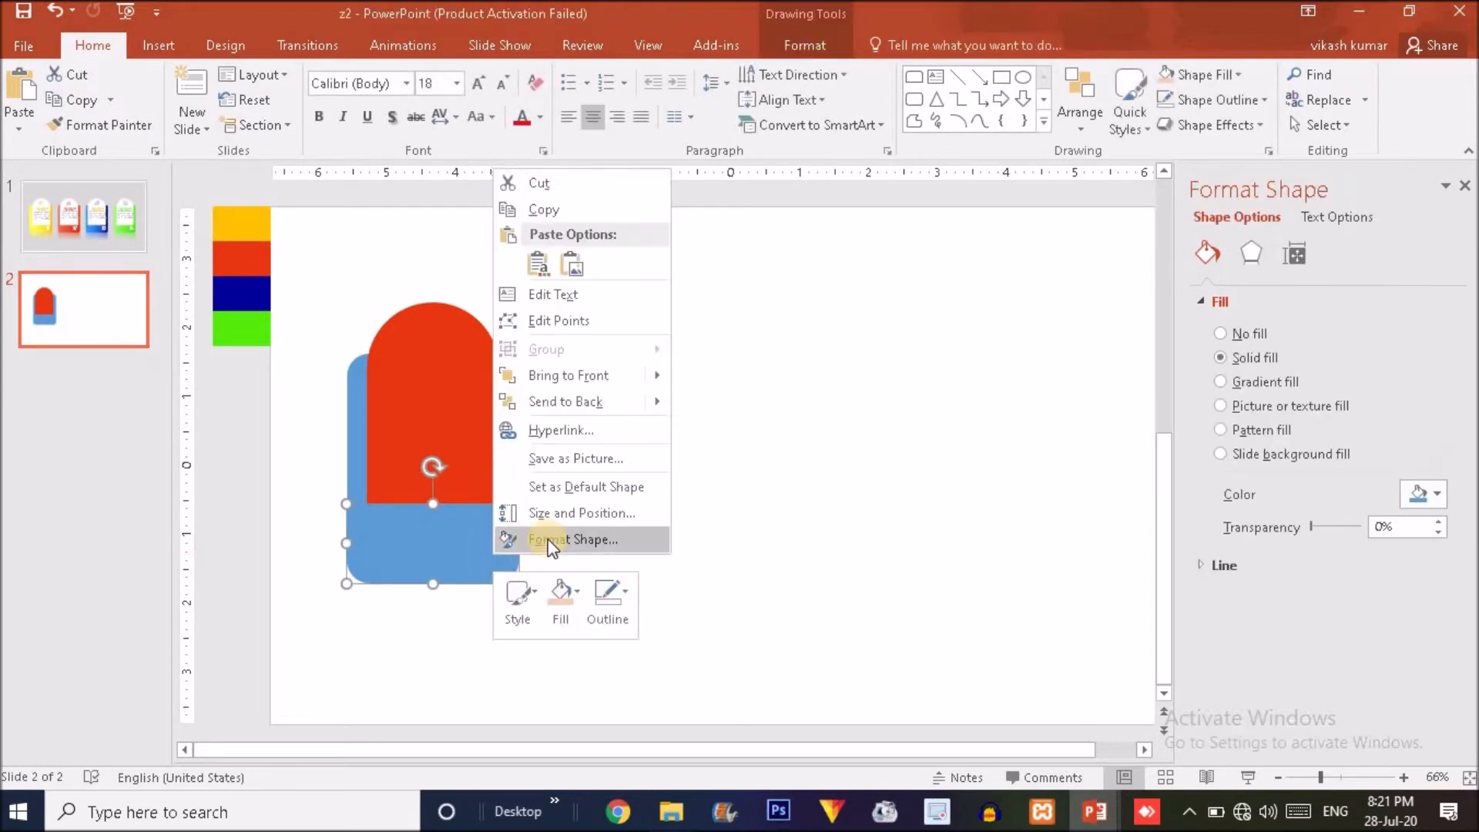
click(547, 538)
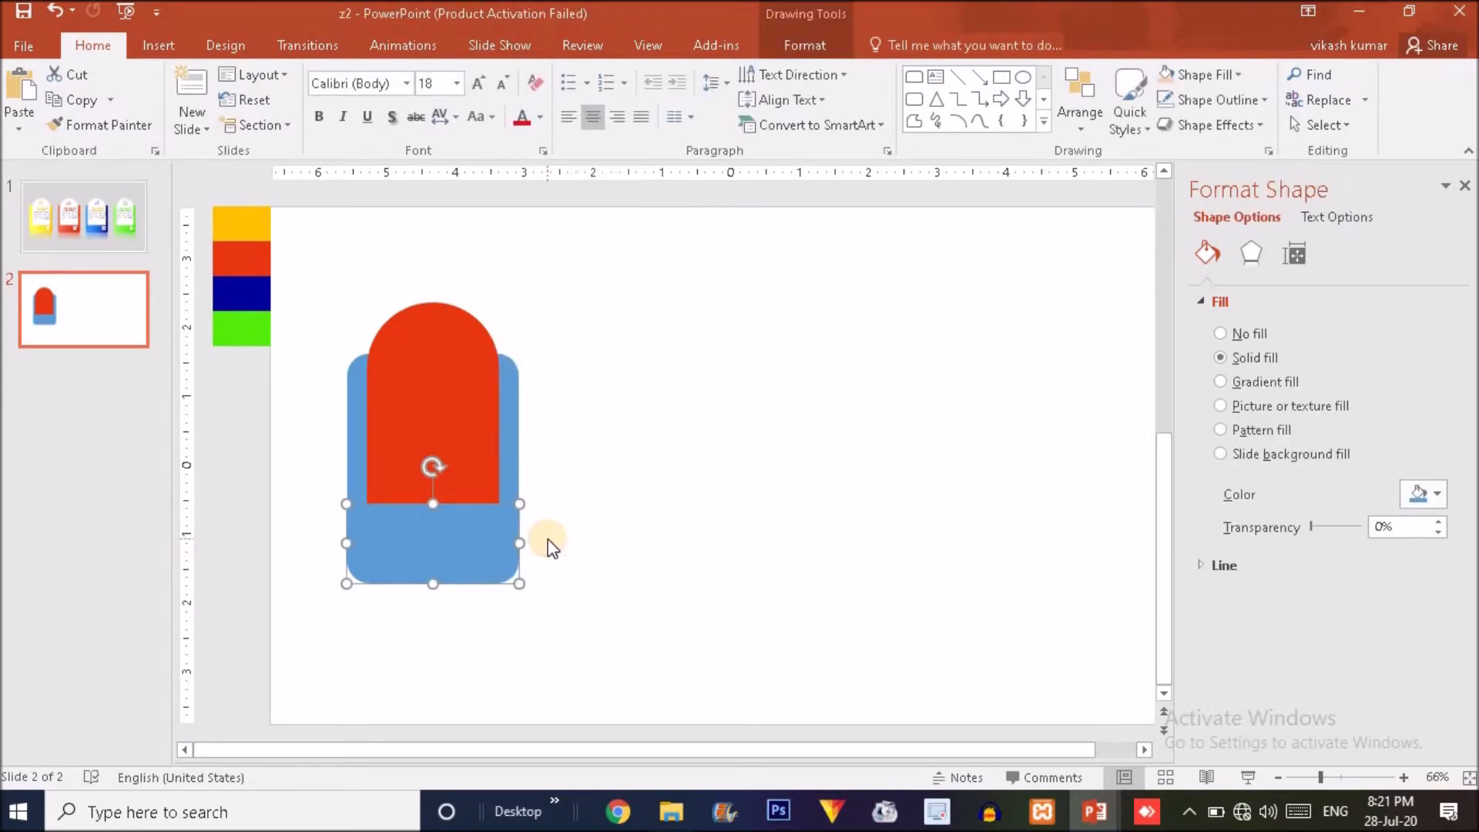
click(1218, 385)
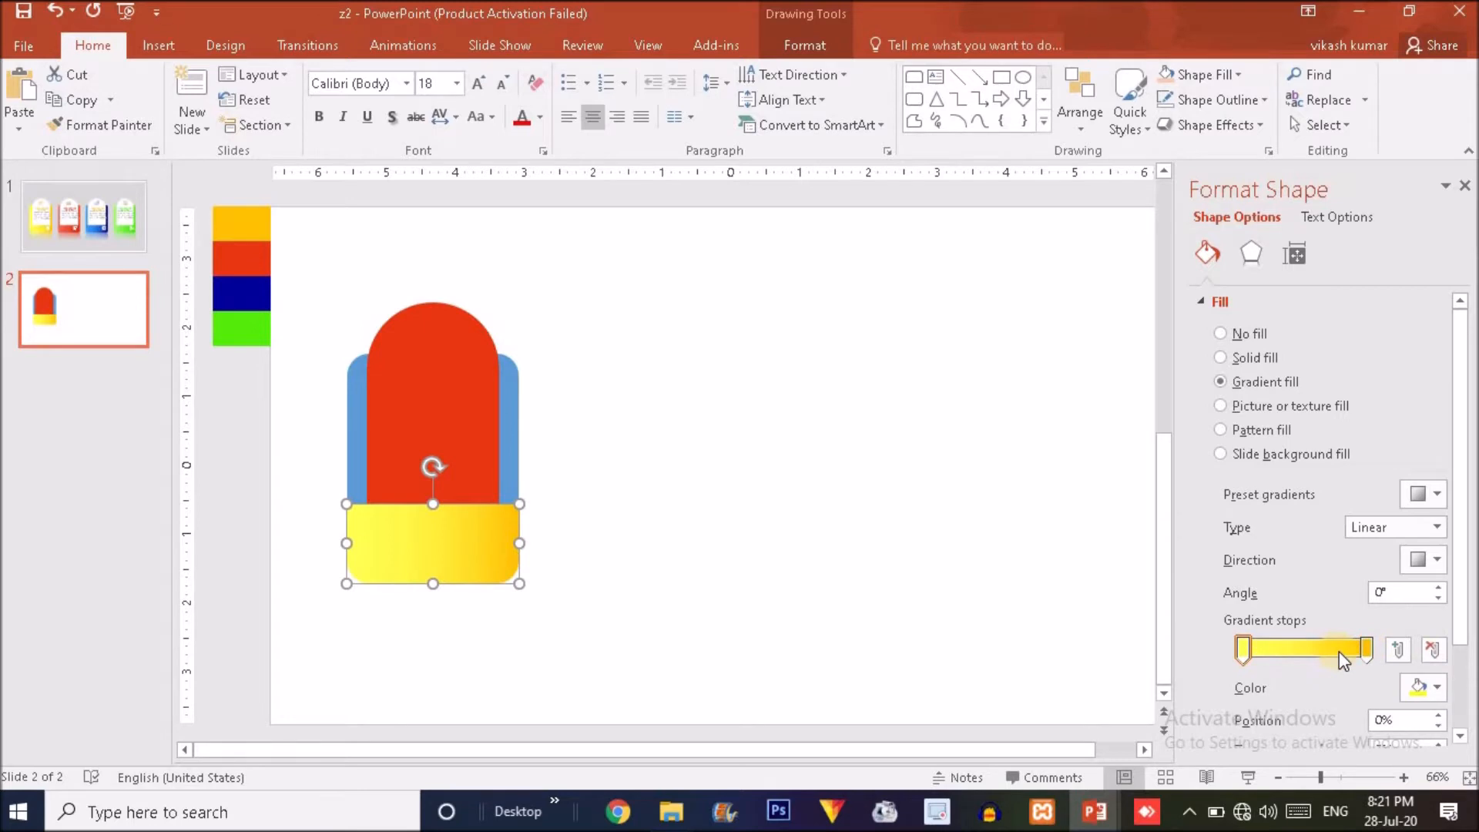
Apply the same linear yellow-to-orange gradient fill at 0° to the fragment behind the red arch
click(110, 232)
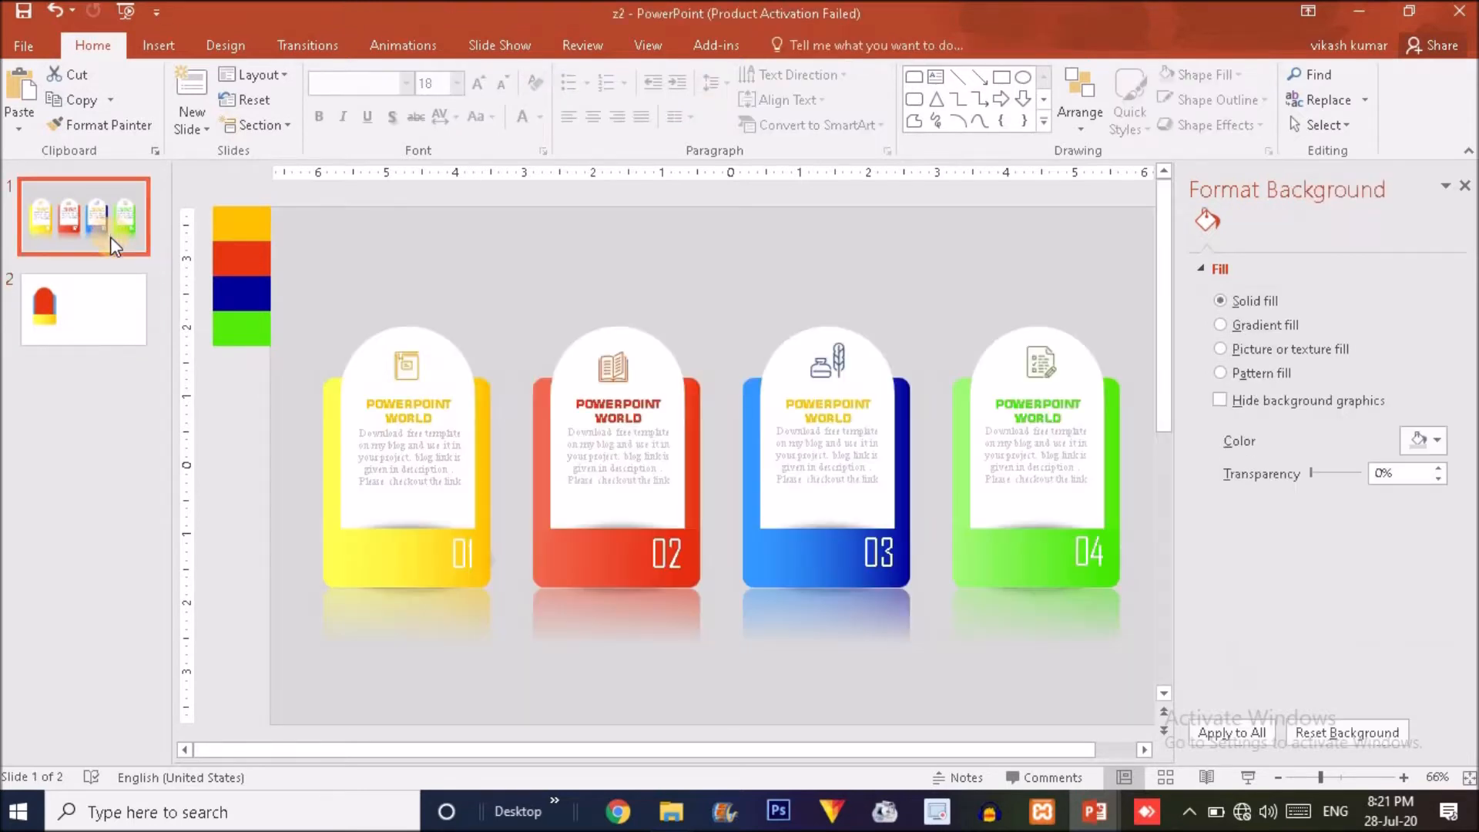
click(98, 324)
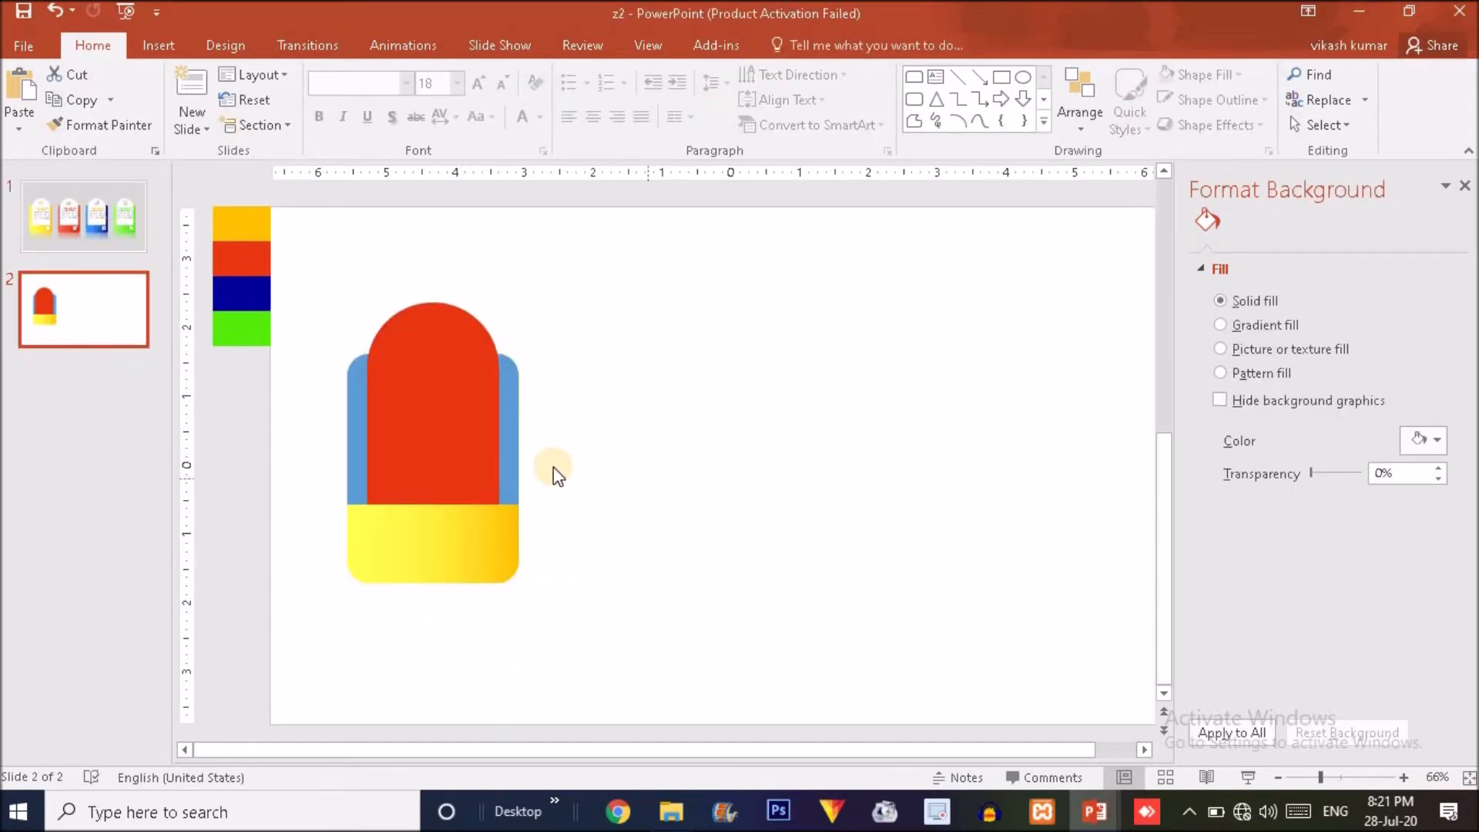
double_click(511, 455)
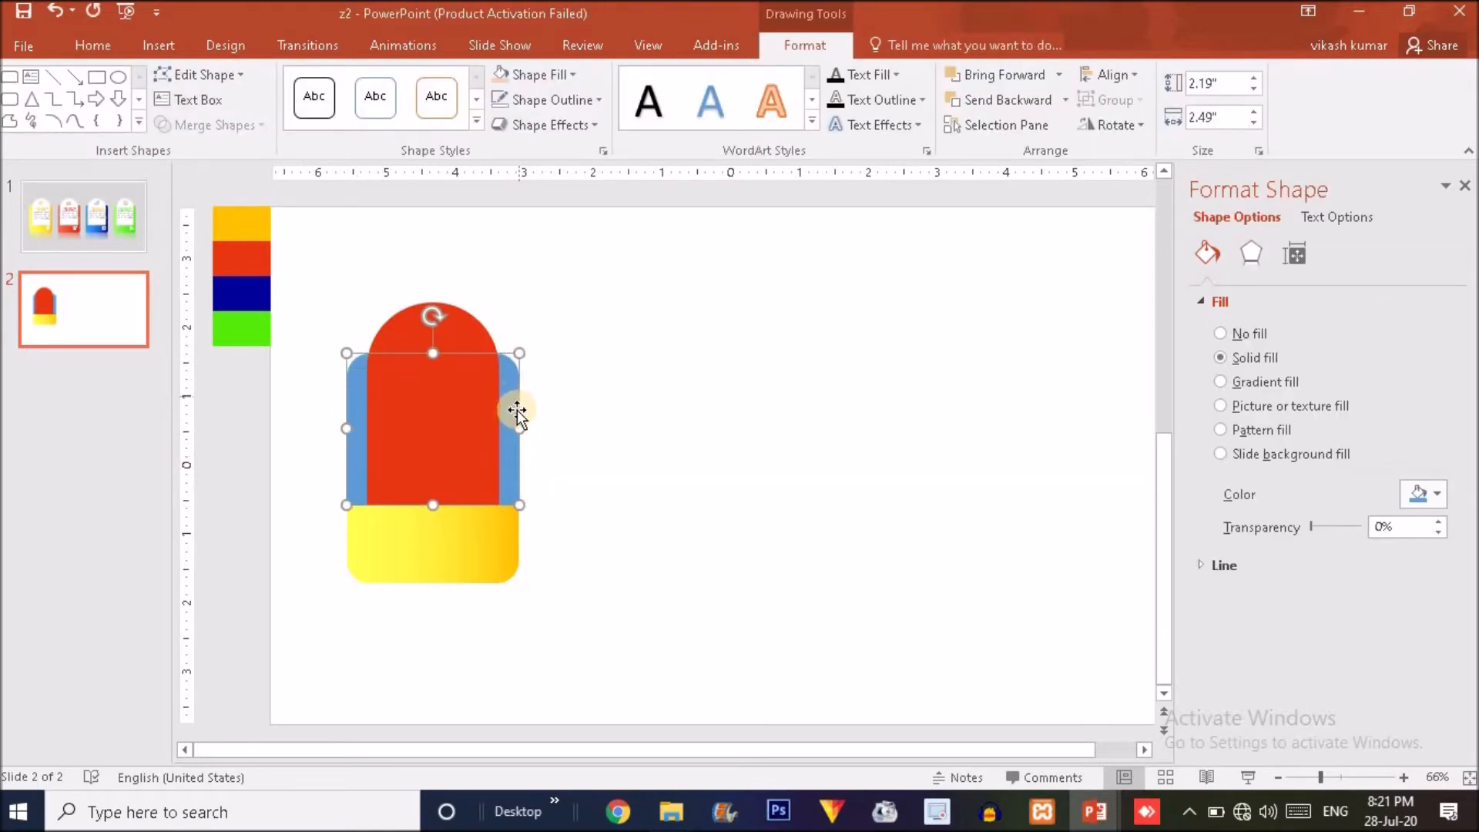
click(1221, 382)
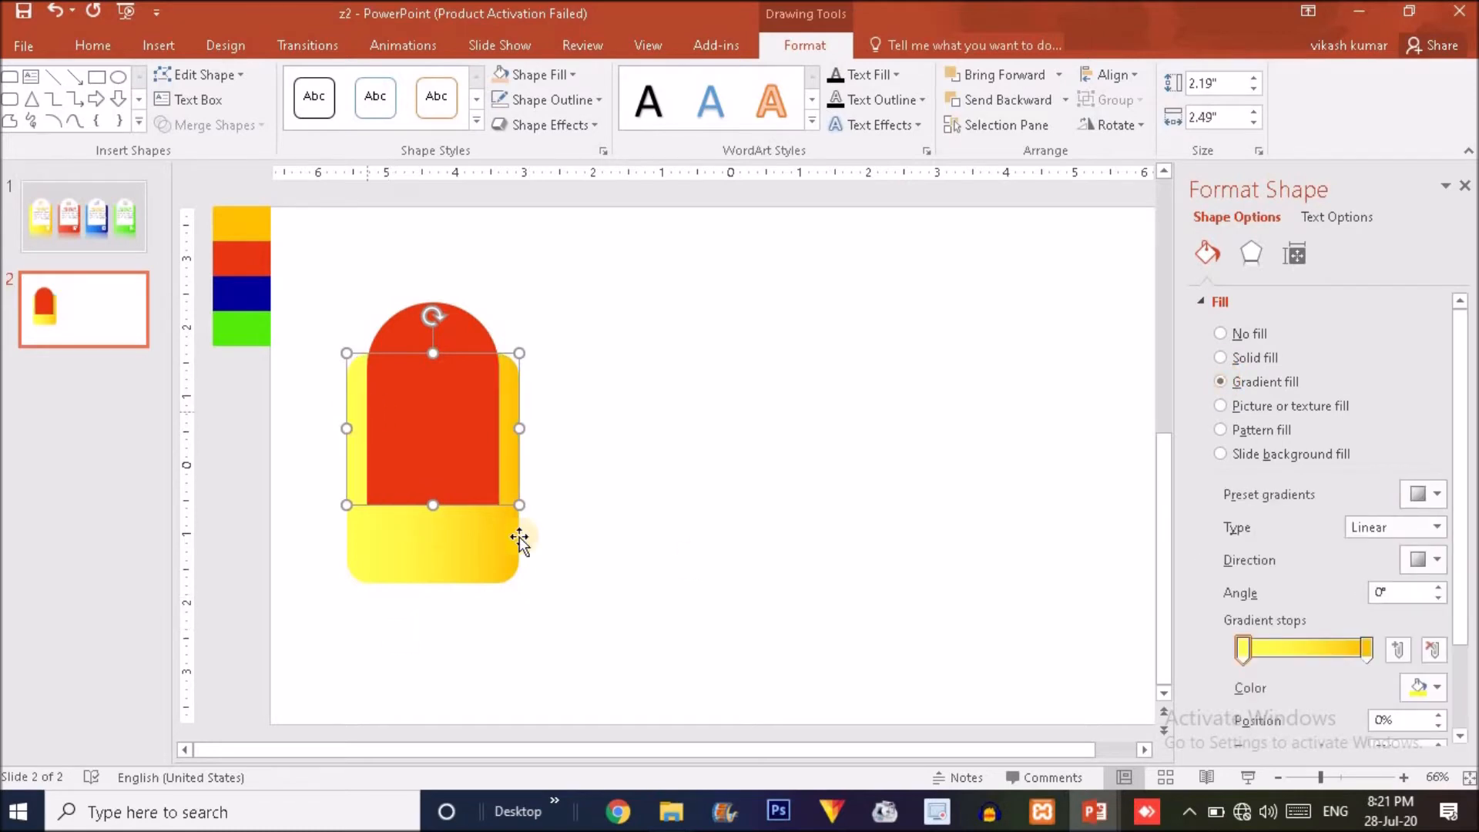
Fill the red arch-topped shape on the card with solid white
click(468, 560)
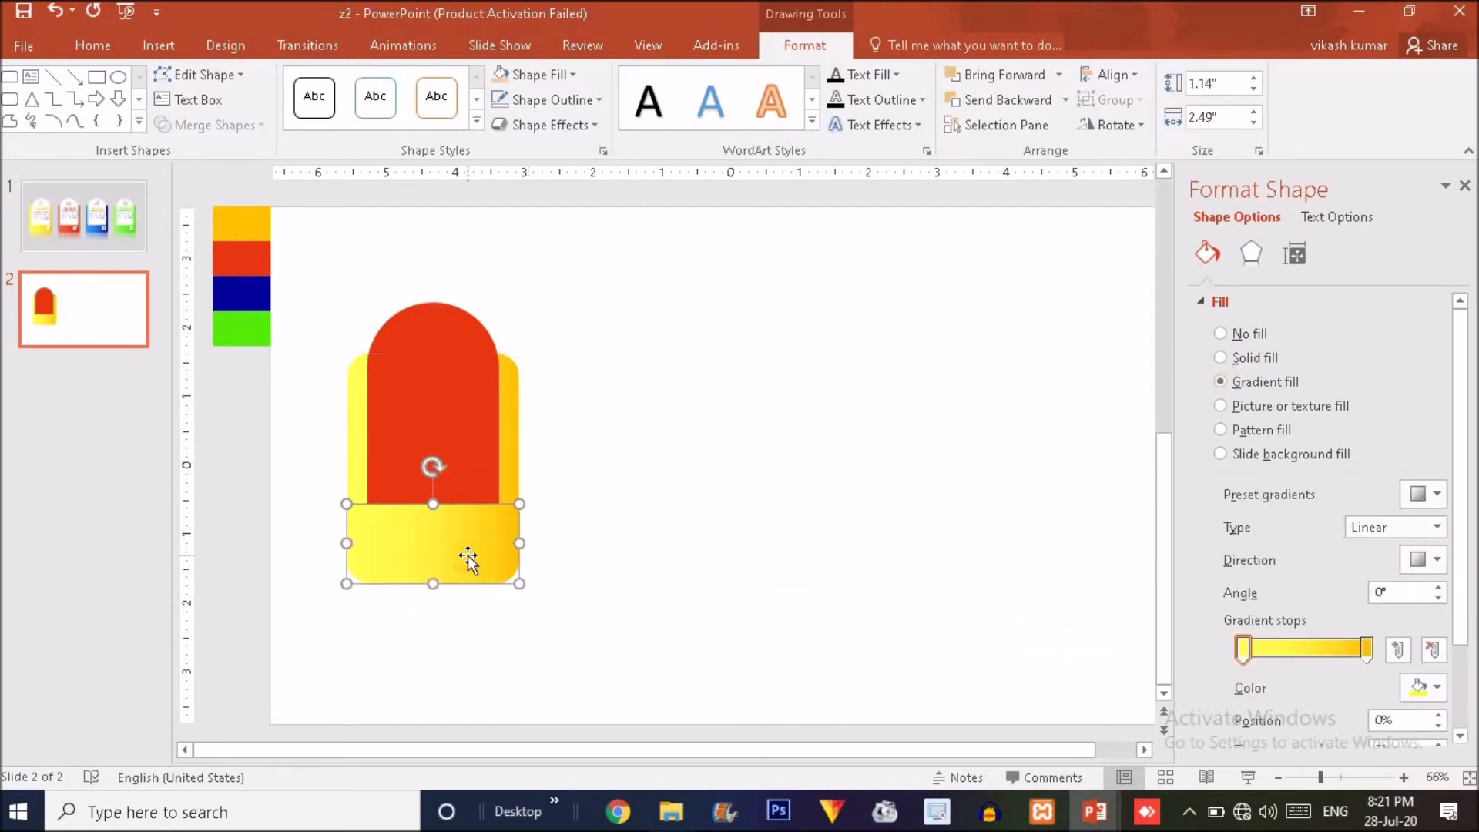
click(658, 585)
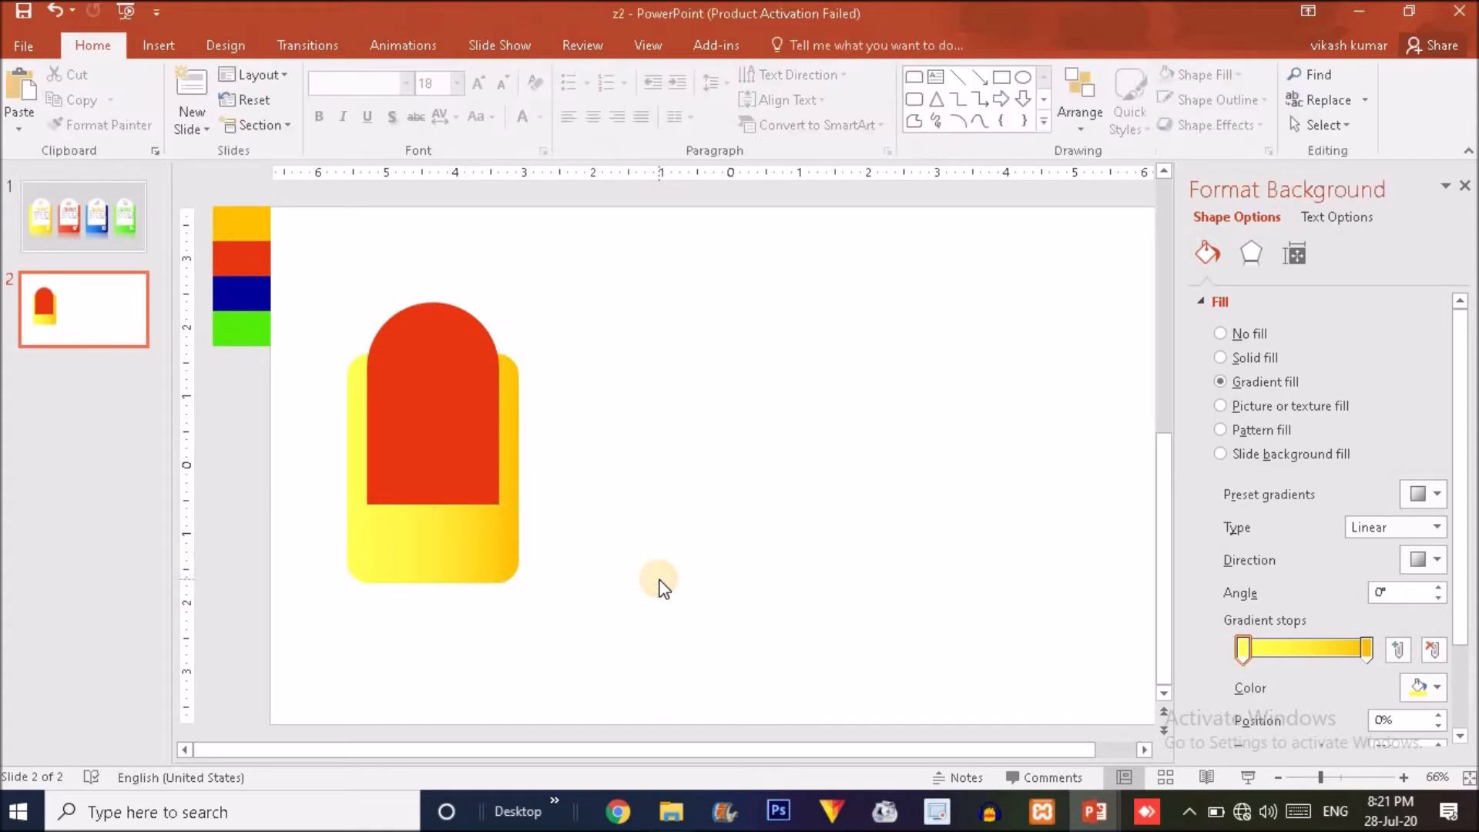
click(450, 468)
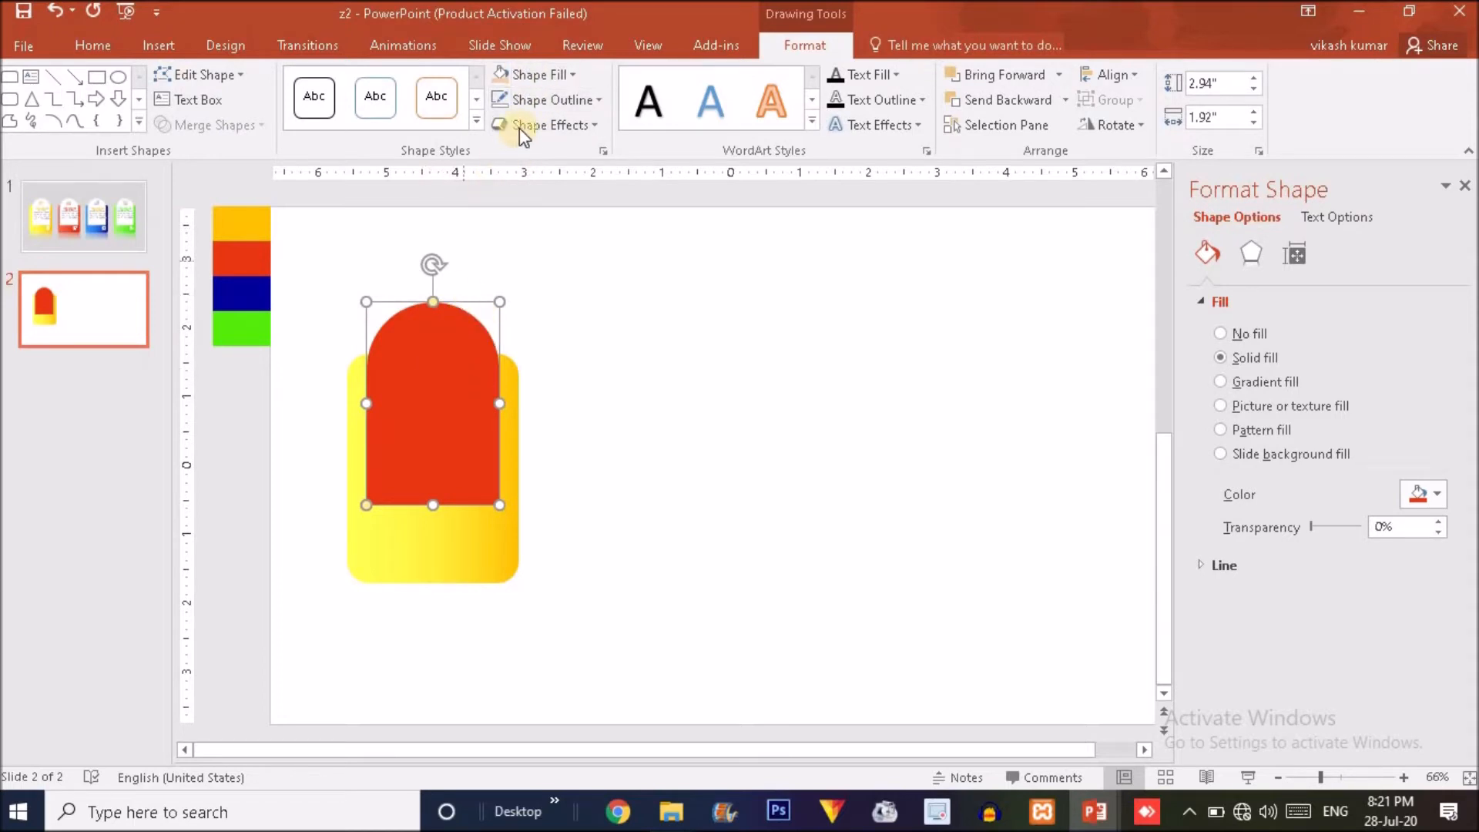
click(554, 74)
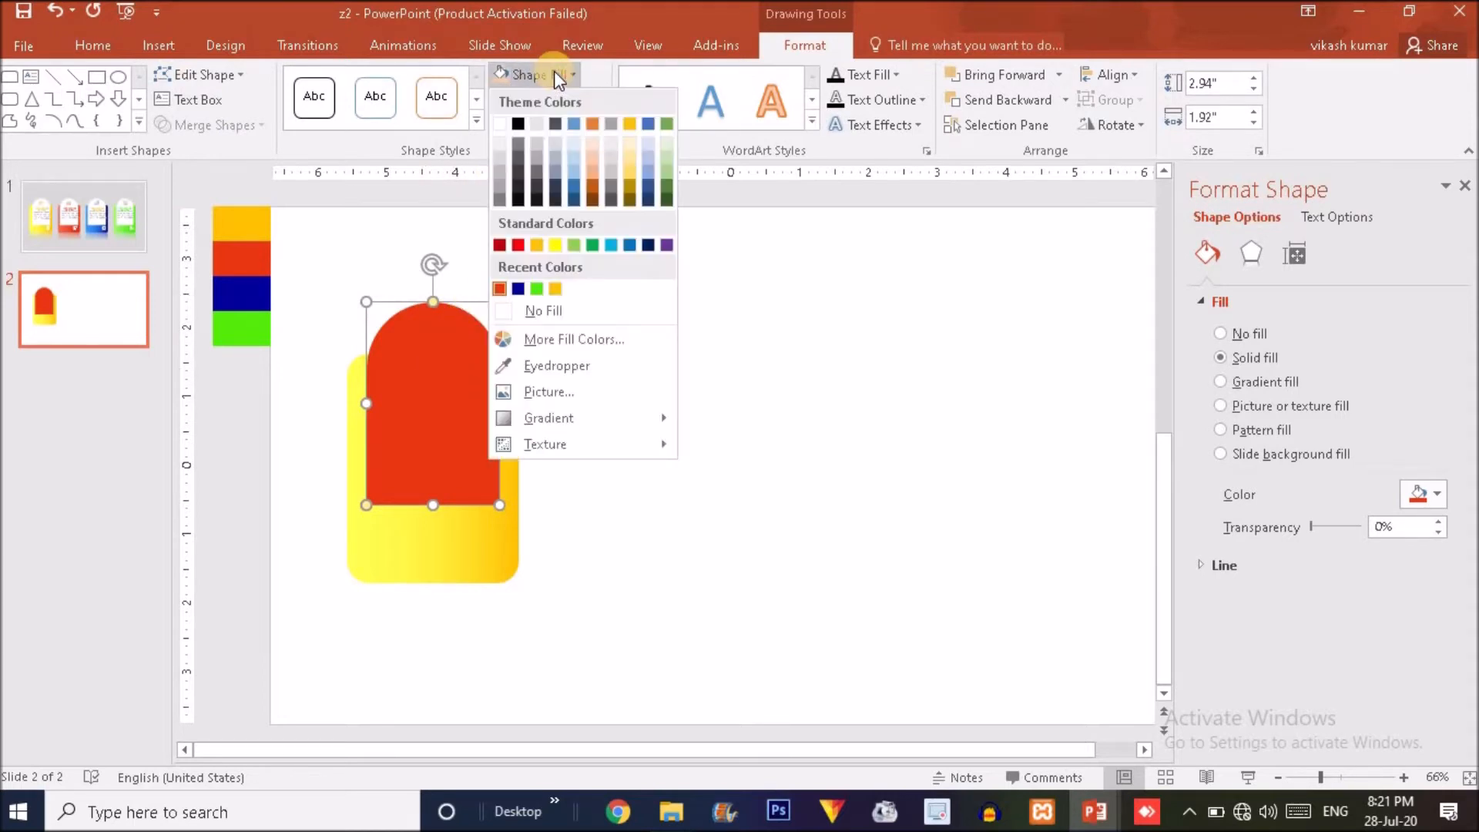
click(501, 126)
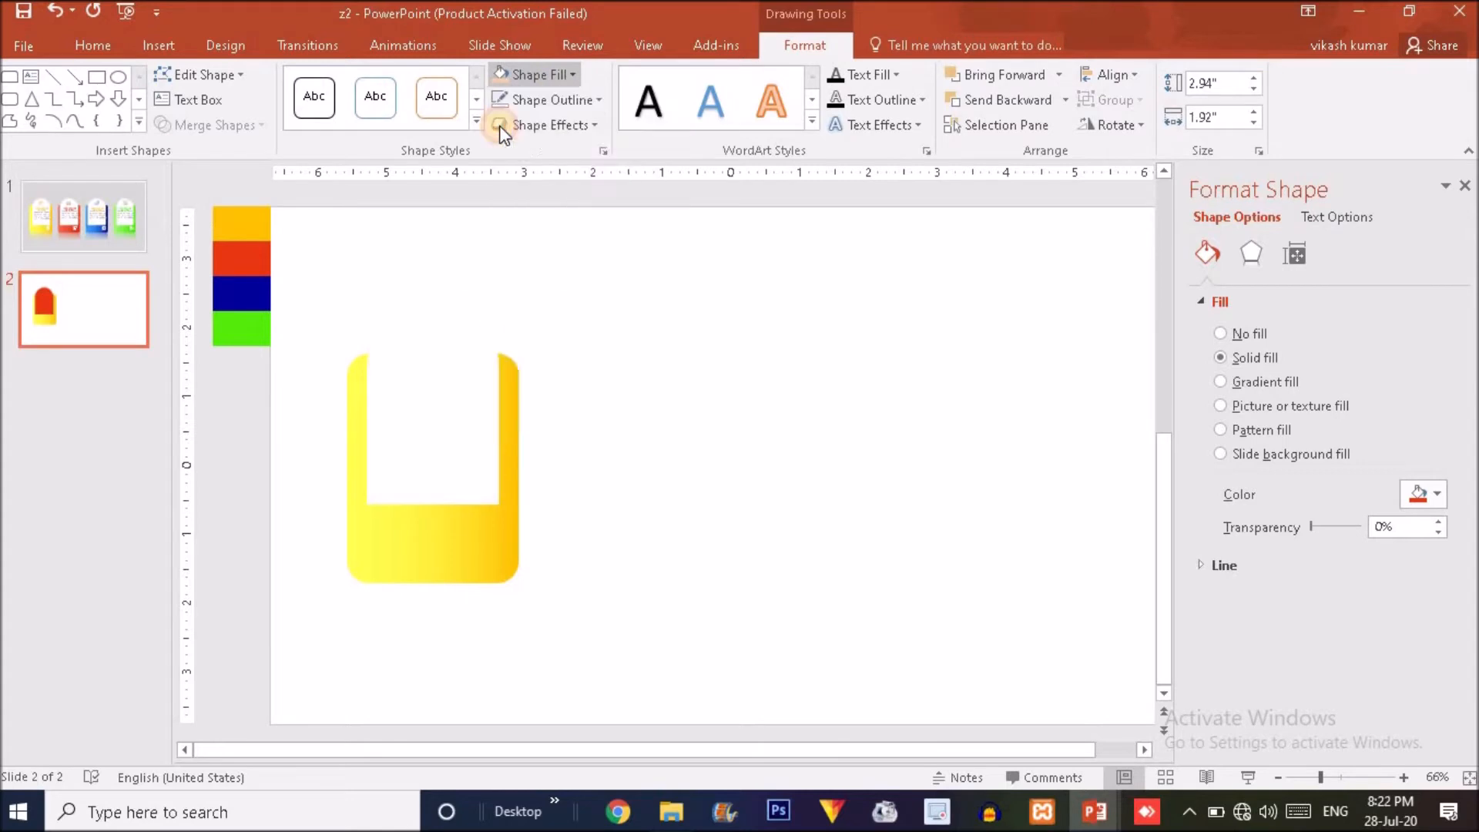
Set slide 2's background to a solid light gray
click(622, 362)
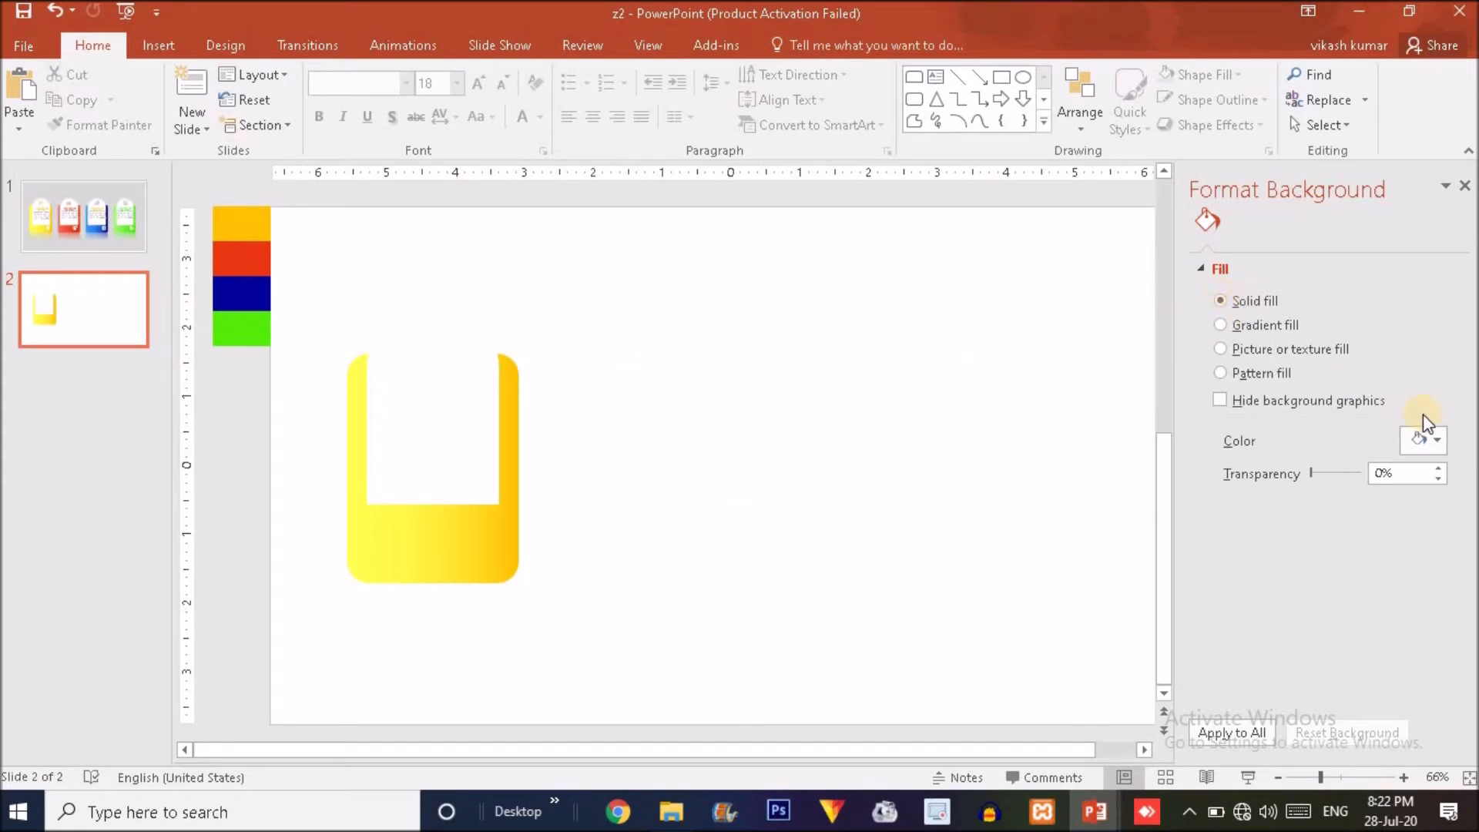
click(1430, 440)
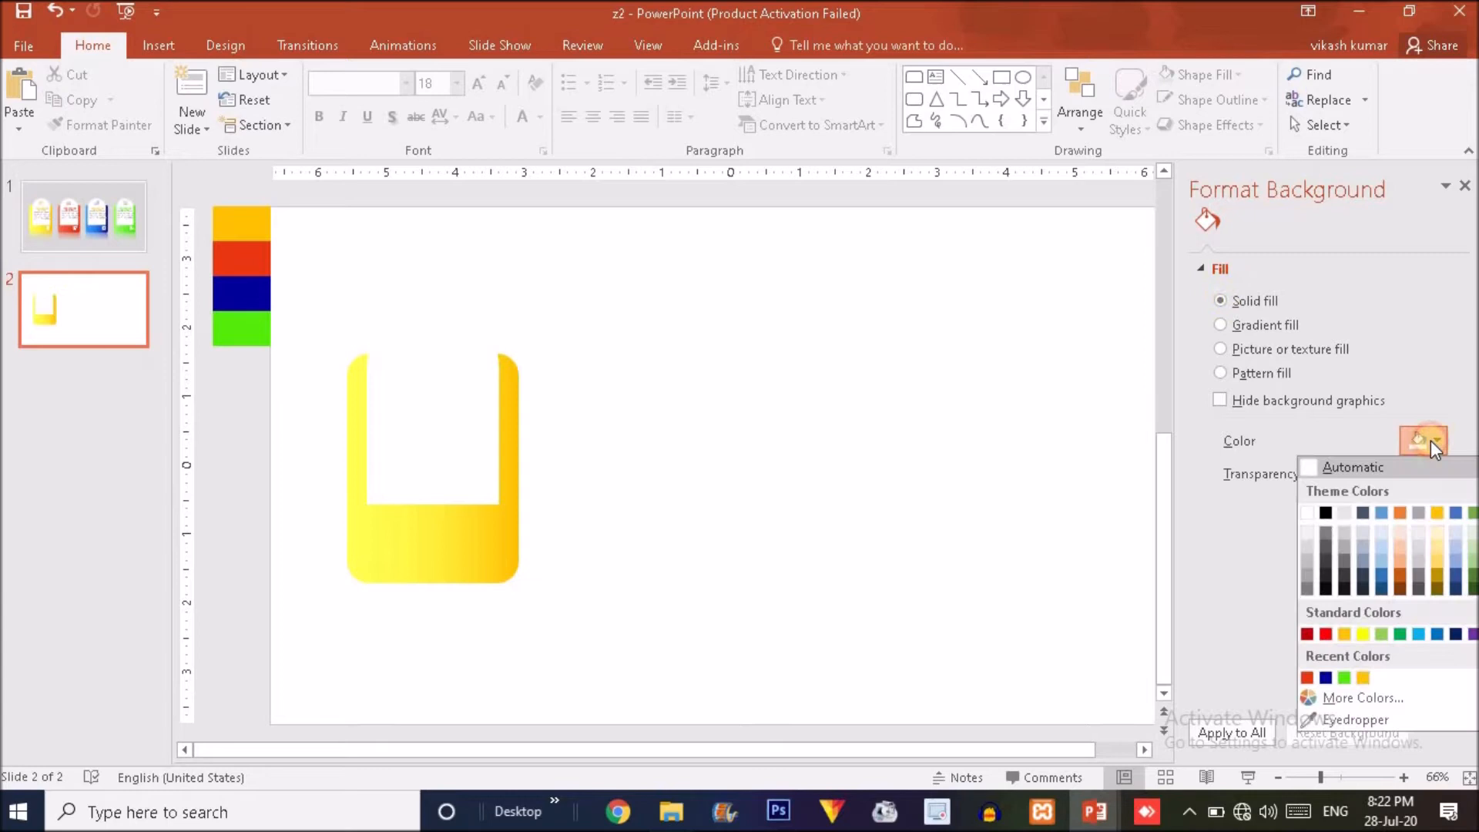
click(1311, 547)
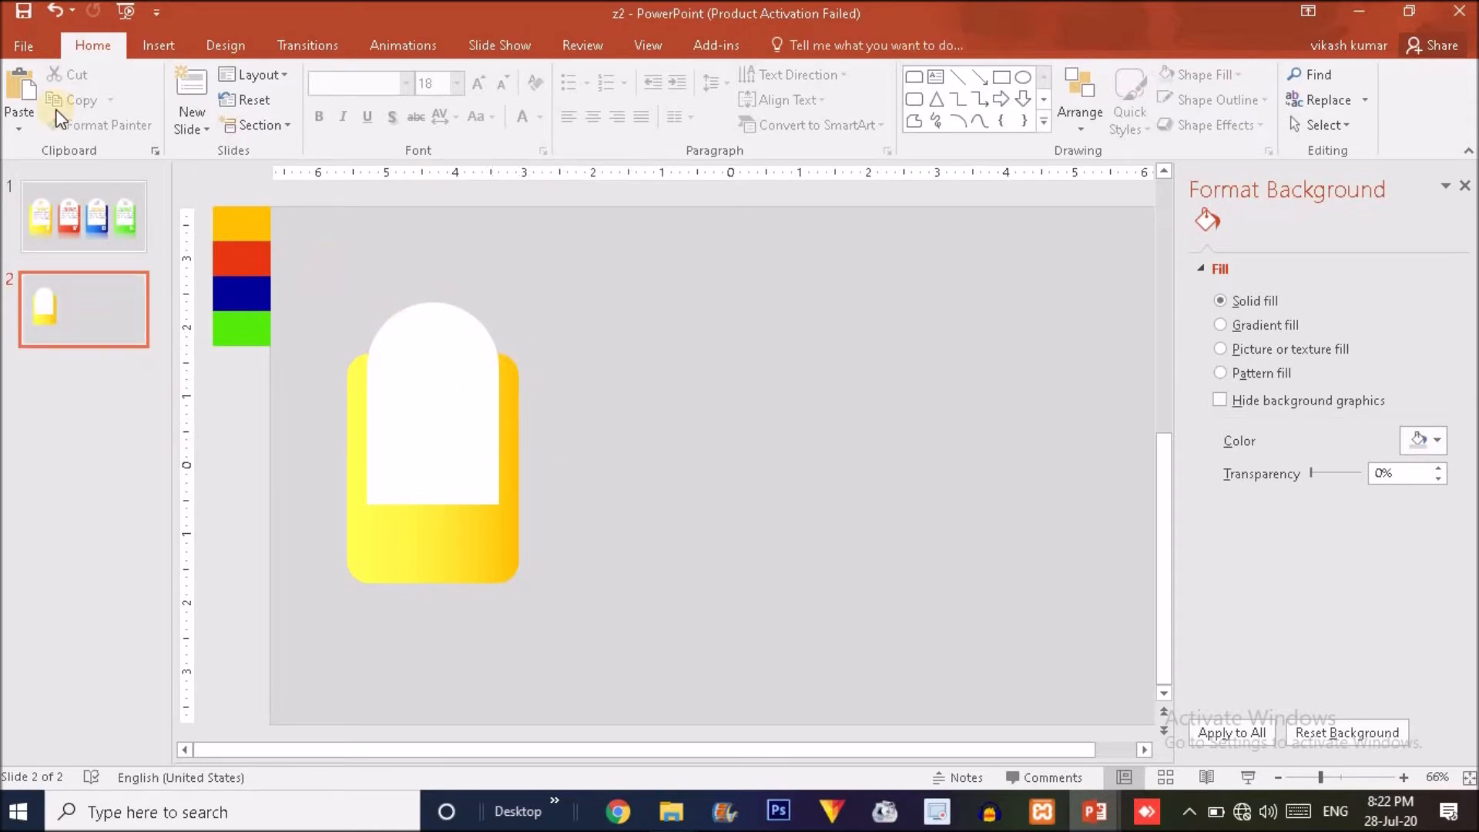
Check the finished cards on slide 1, and draw an ellipse about 1.87" wide and 0.78" high beside the card on slide 2
click(77, 229)
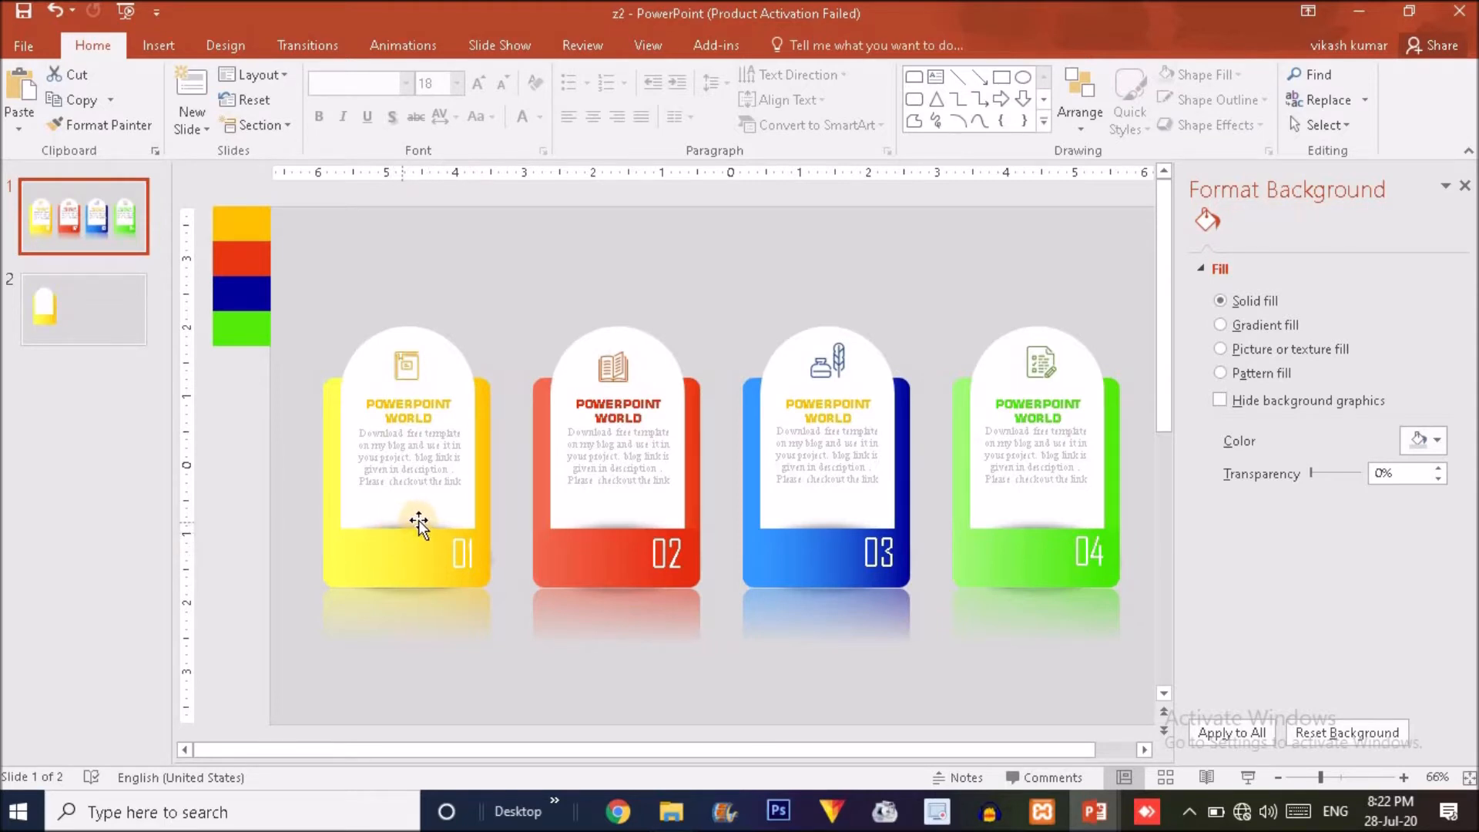
click(102, 321)
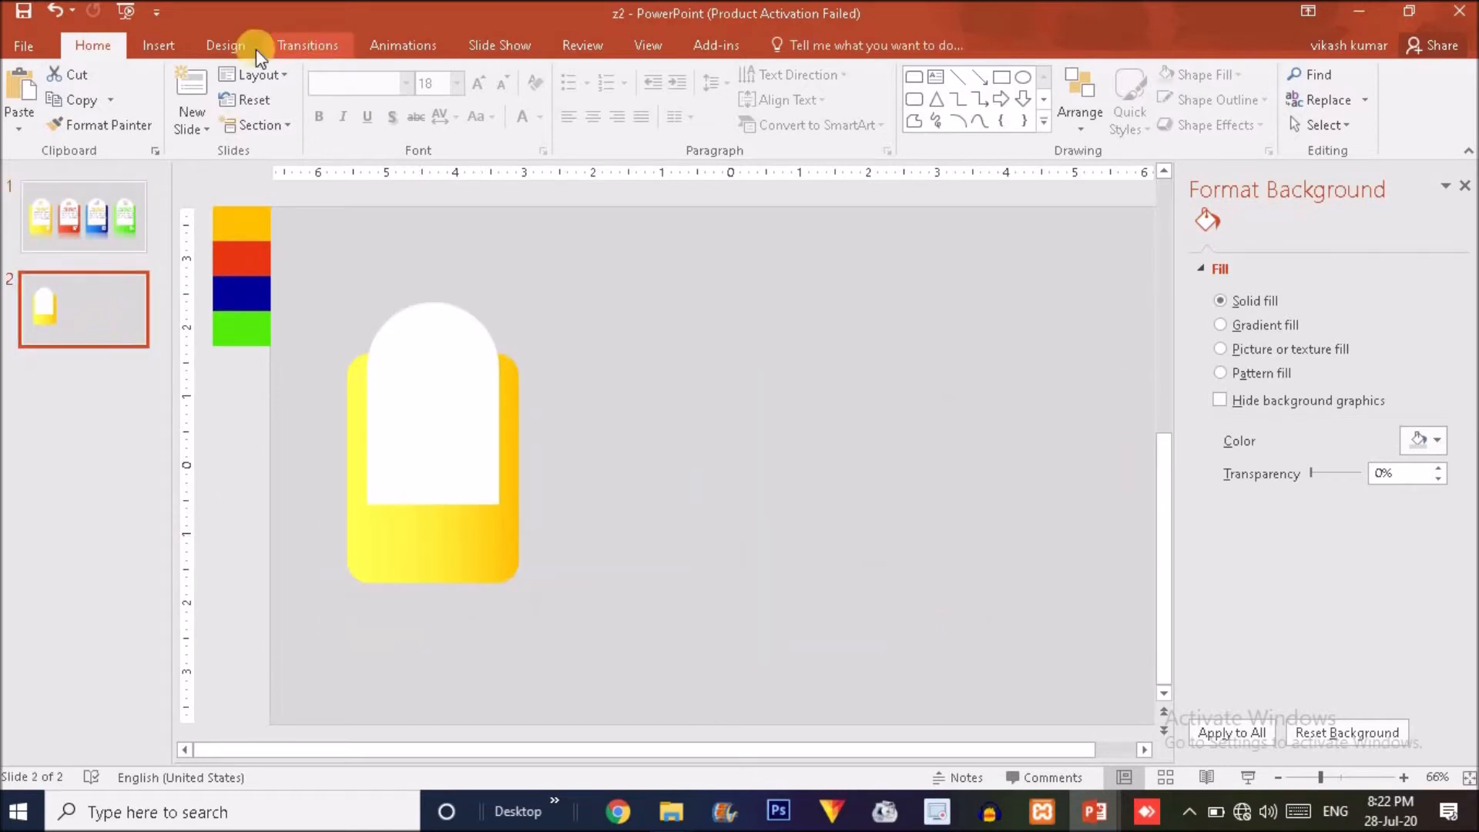
click(164, 47)
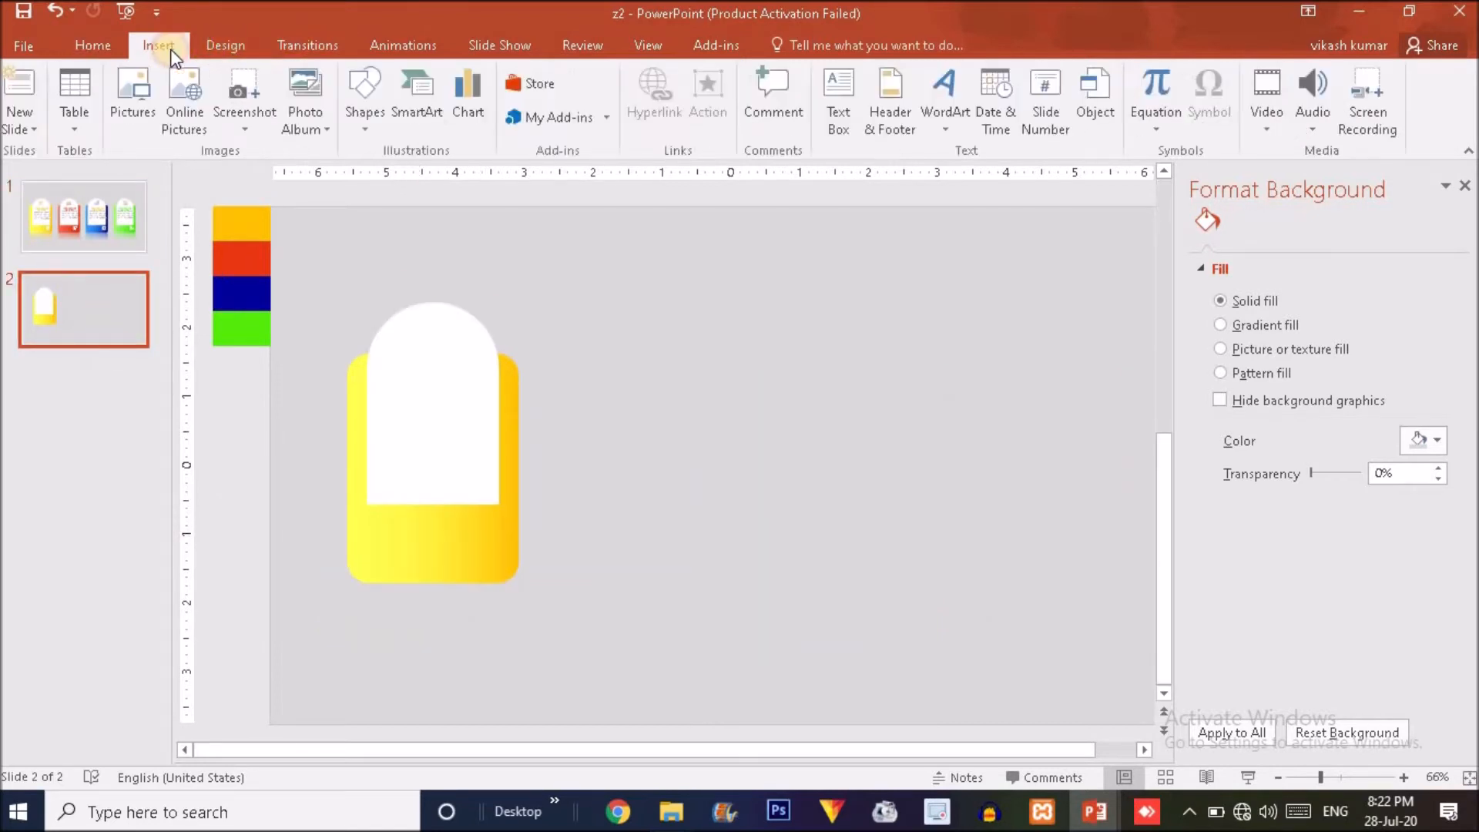
click(352, 108)
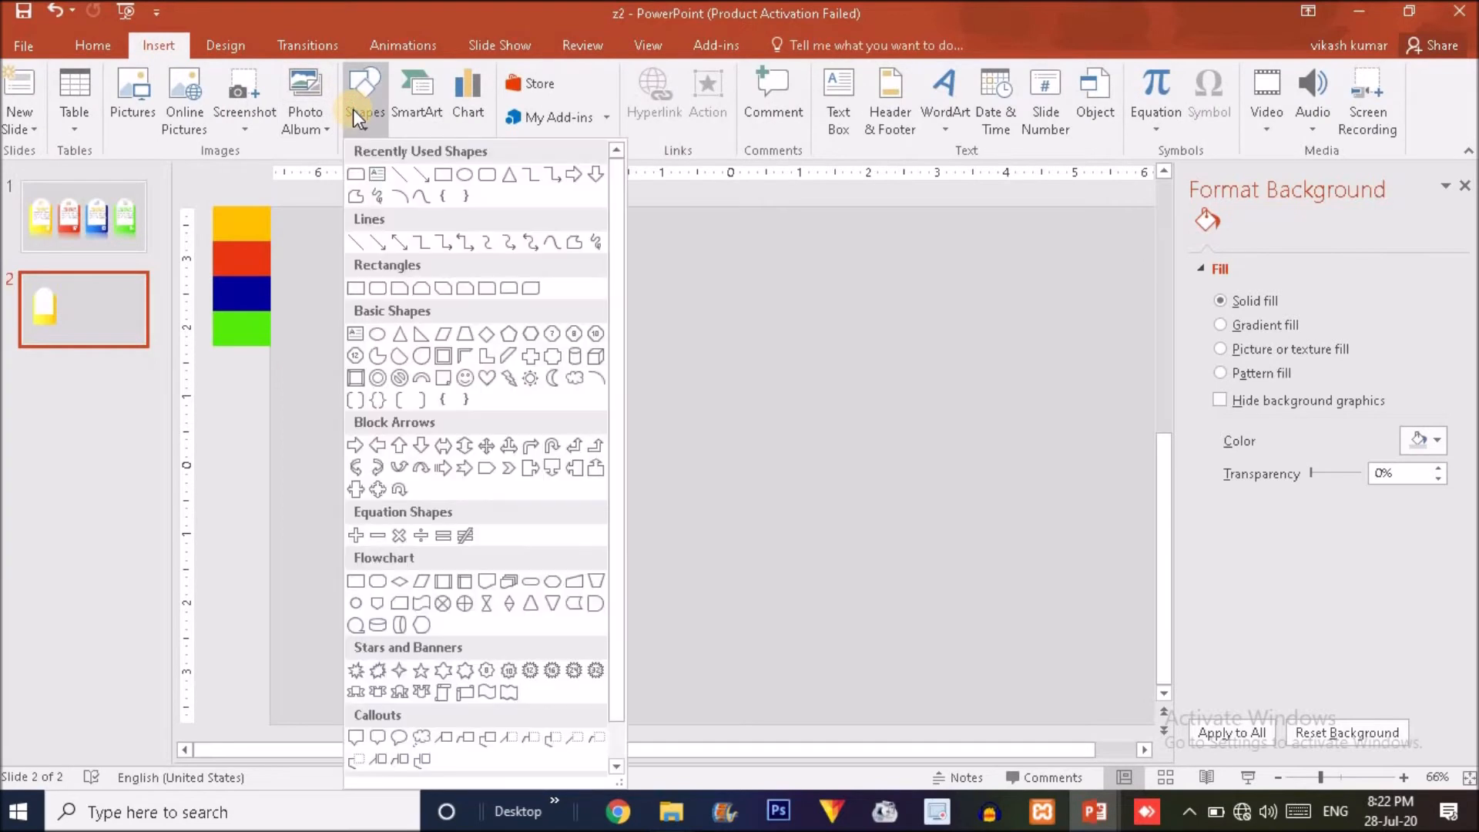
click(465, 174)
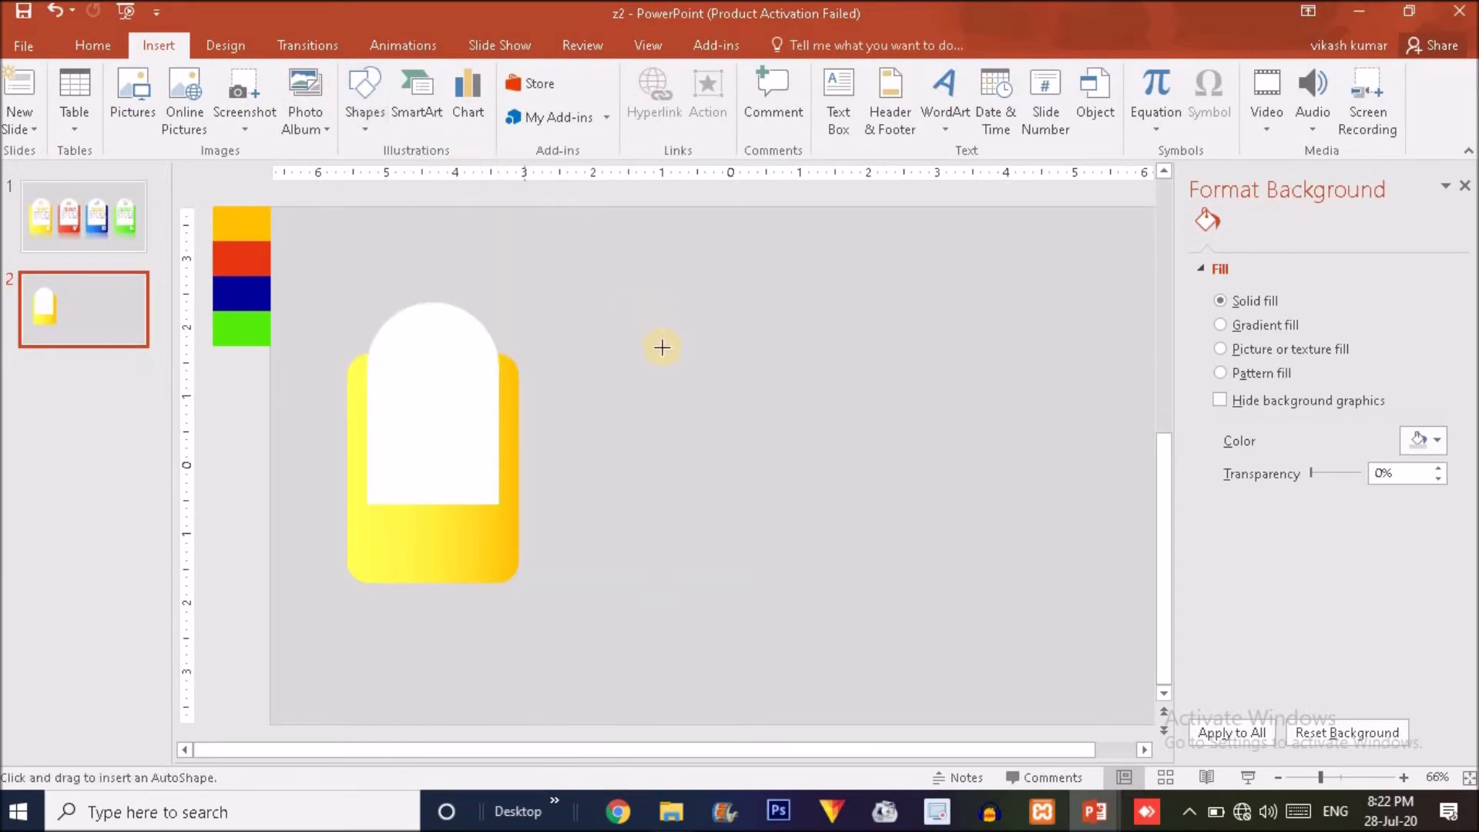
drag(661, 345, 791, 400)
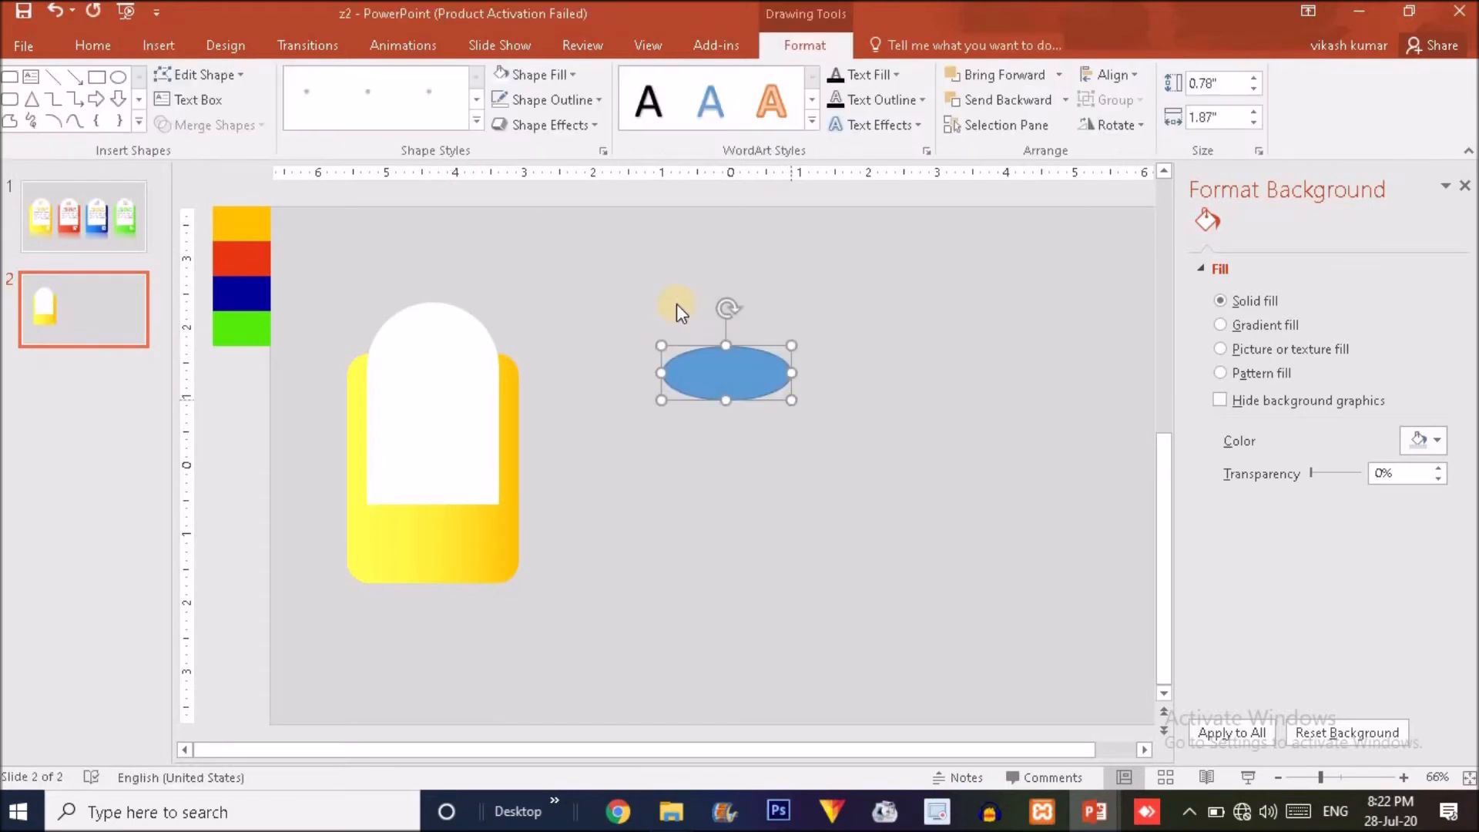
Remove the ellipse's outline and move the ellipse down slightly
click(538, 98)
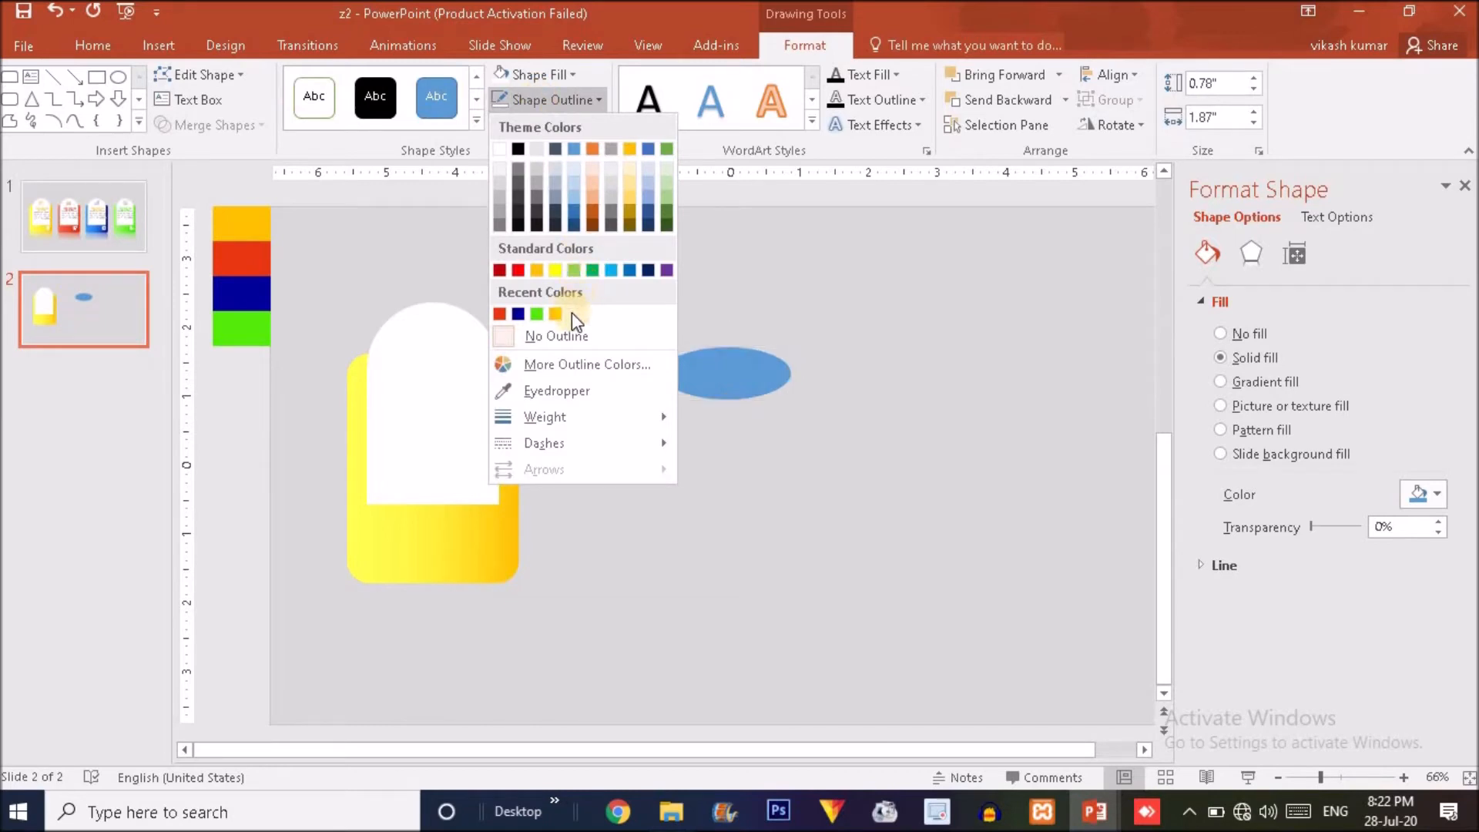
click(564, 336)
drag(710, 367, 712, 415)
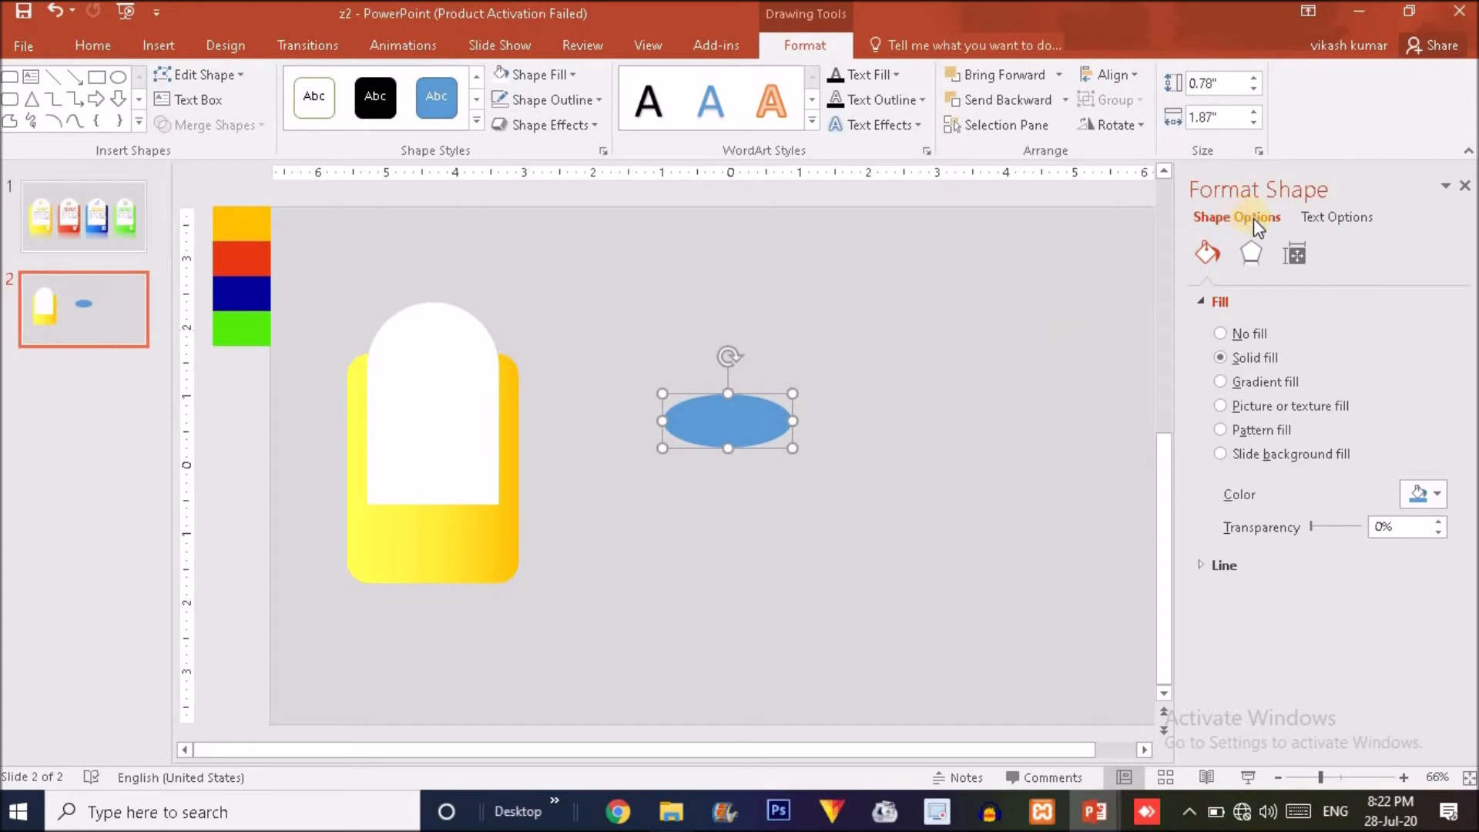
Apply the centered outer shadow preset to the blue ellipse
click(1250, 253)
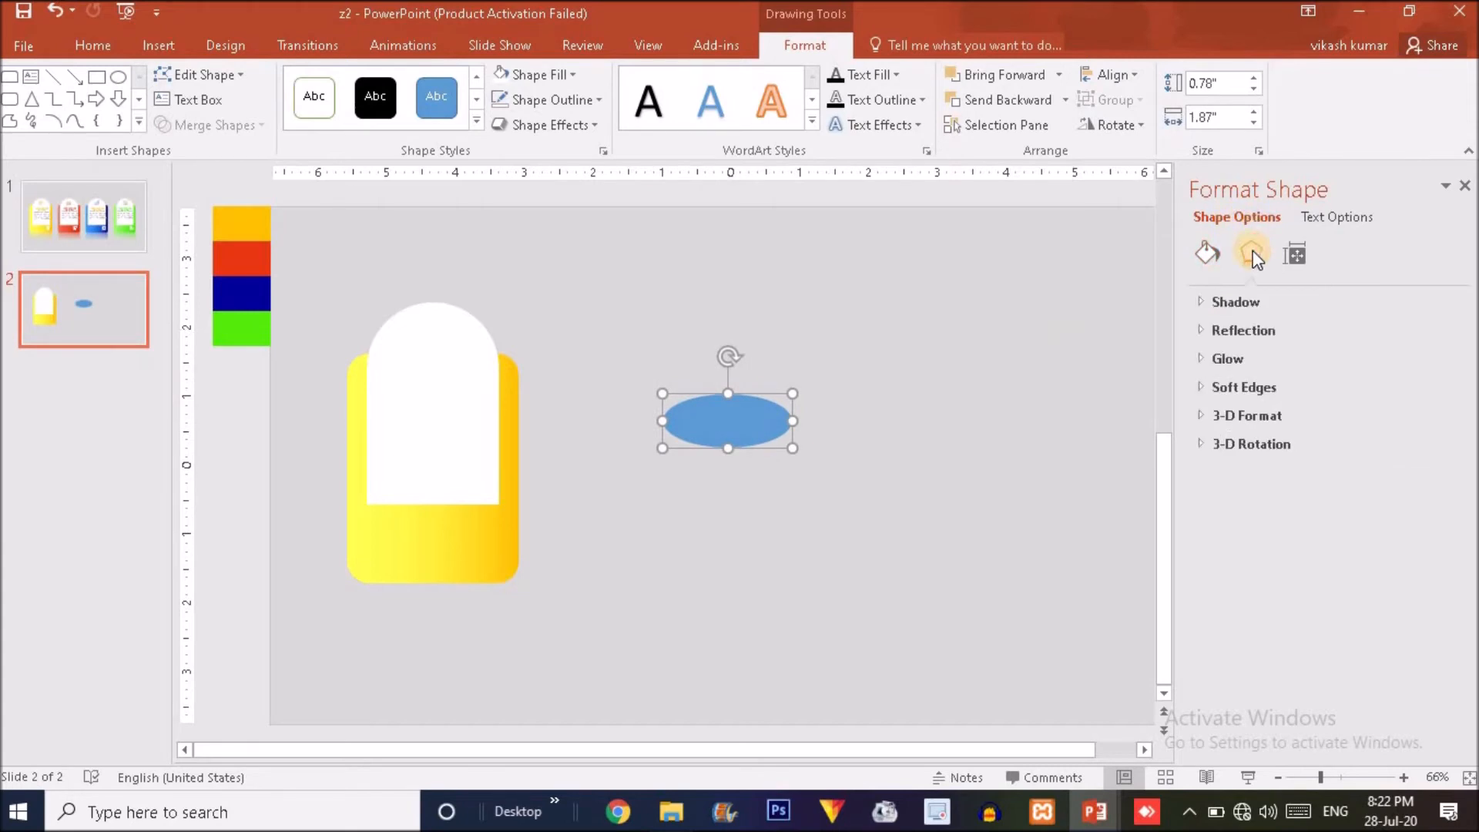
click(1237, 303)
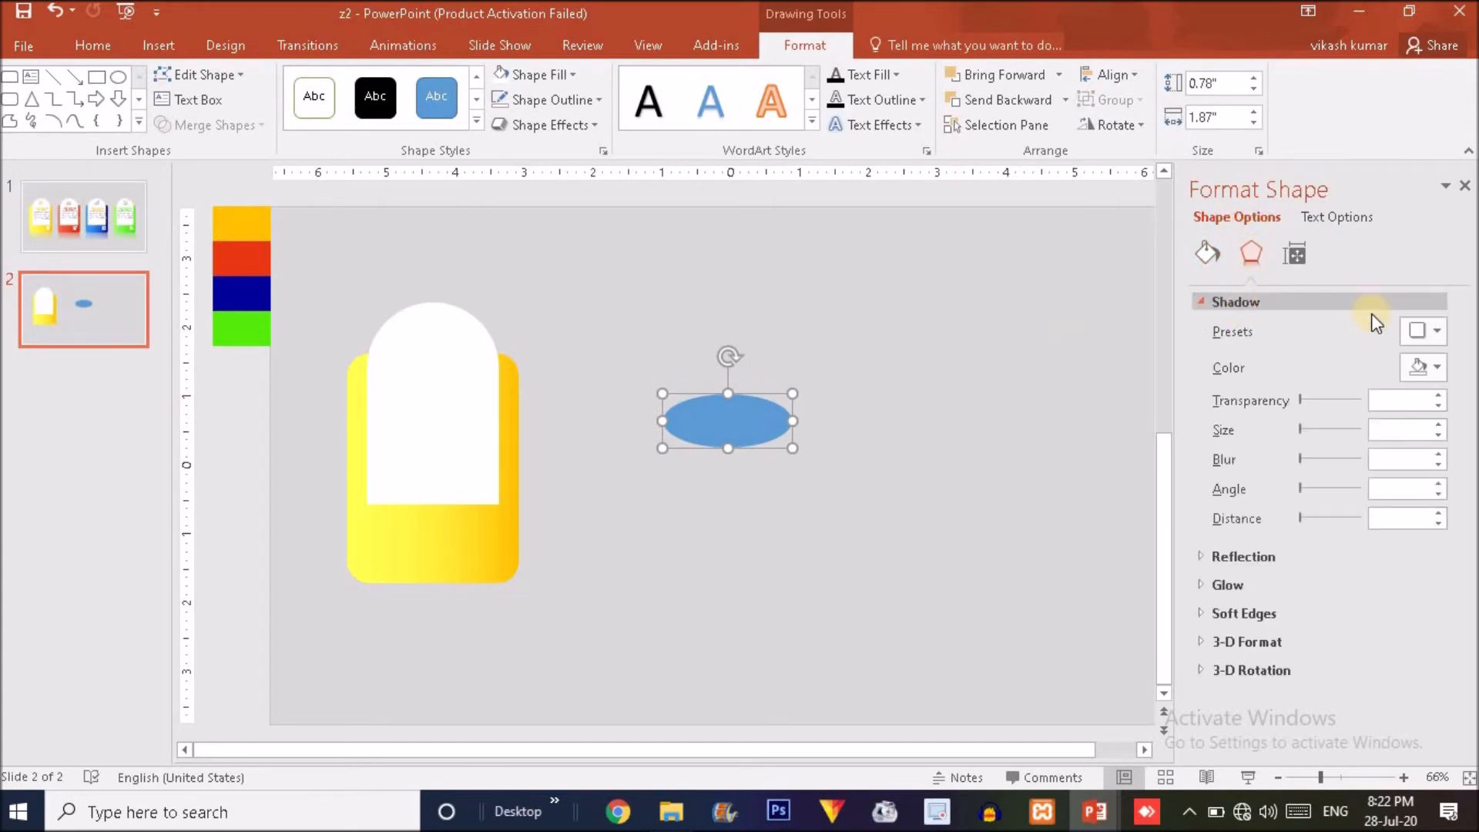
click(1431, 339)
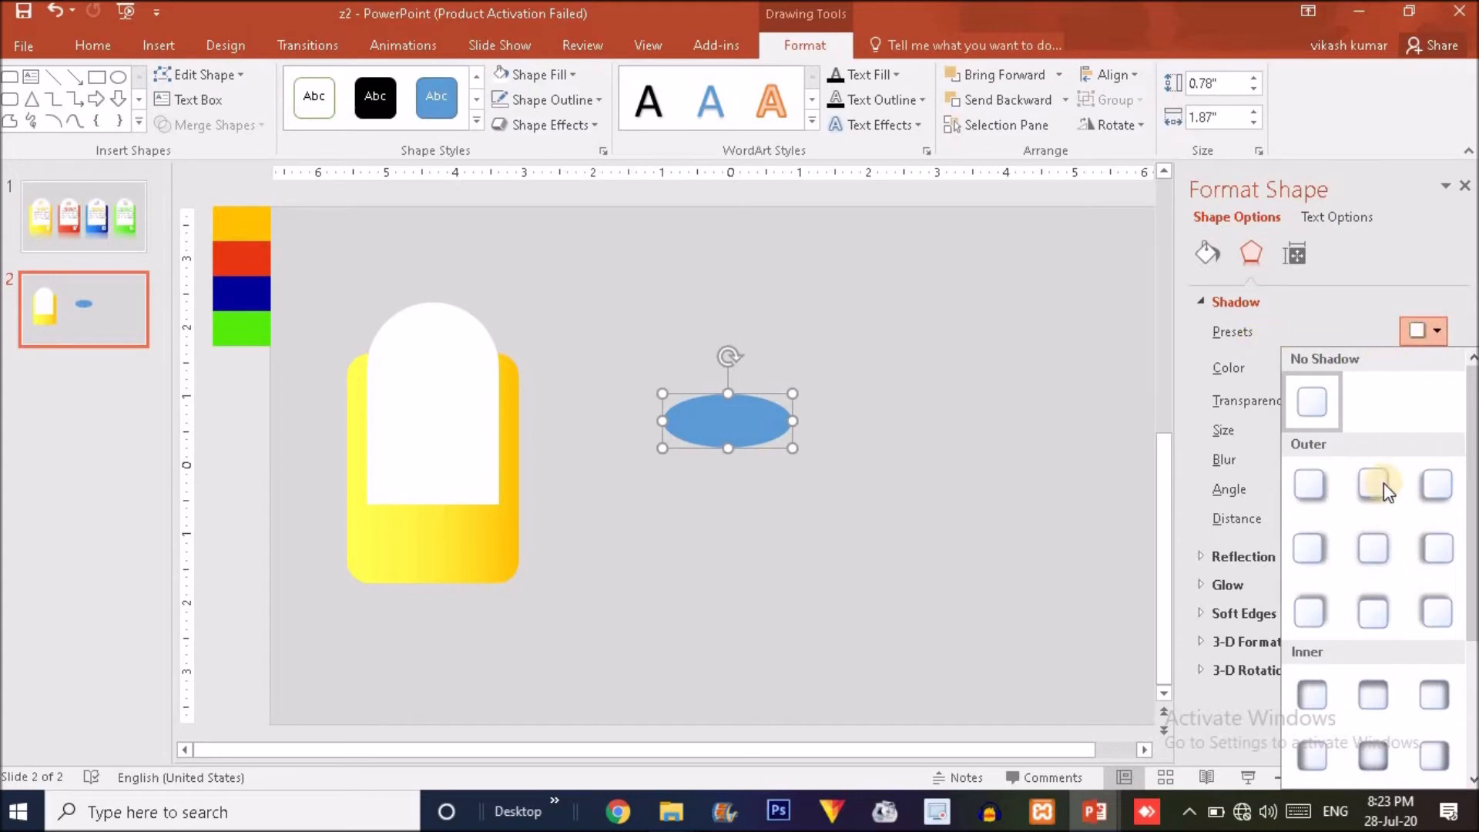
click(1372, 543)
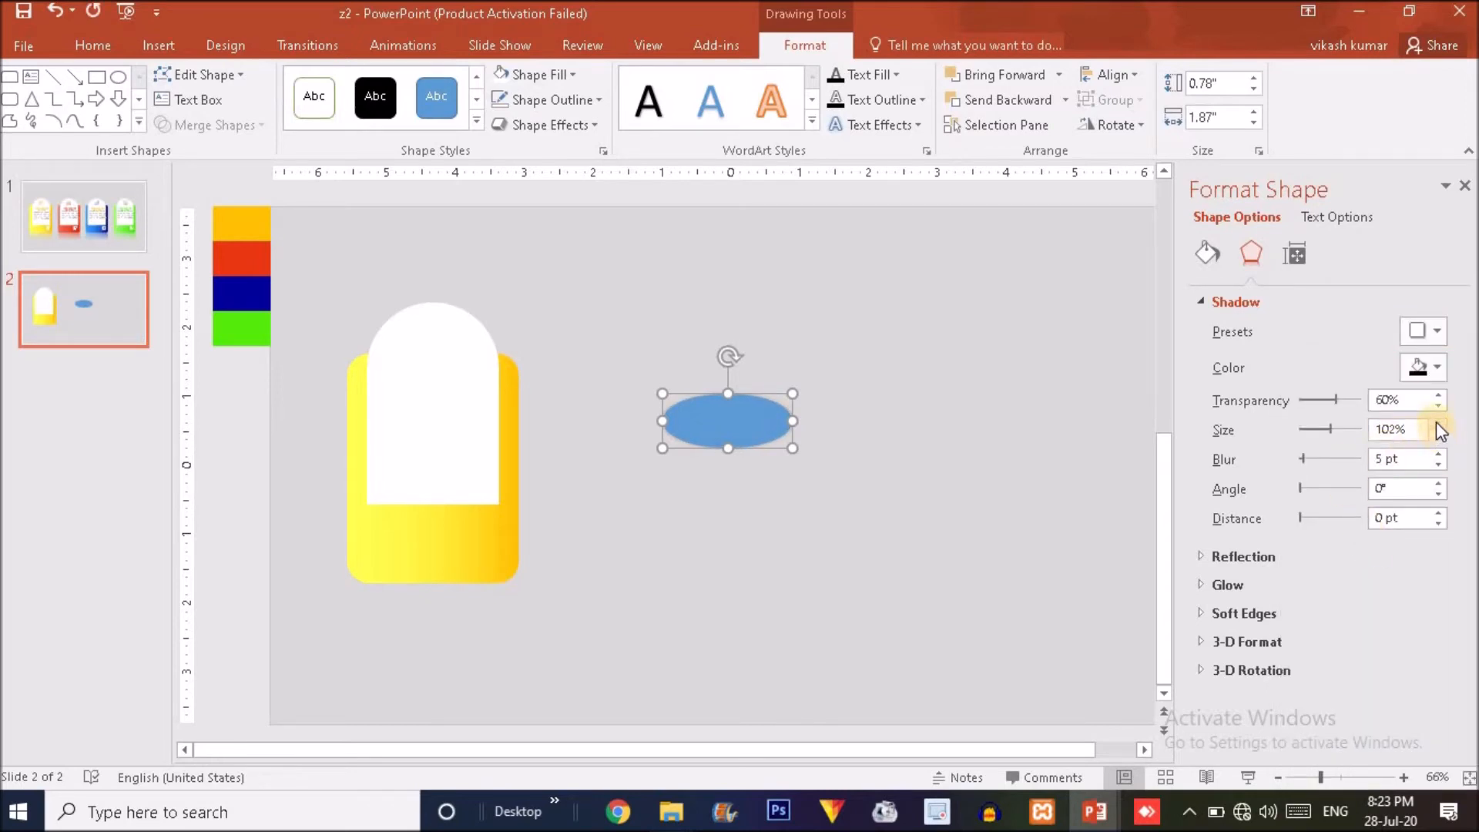
Set the ellipse's shadow to 50% transparency and 22 pt blur
mouse_move(1337, 400)
mouse_down()
mouse_move(1312, 400)
mouse_move(1329, 398)
mouse_up()
click(1402, 460)
click(1438, 455)
click(1438, 454)
click(1438, 454)
click(1438, 454)
click(1437, 455)
click(1438, 454)
click(1437, 455)
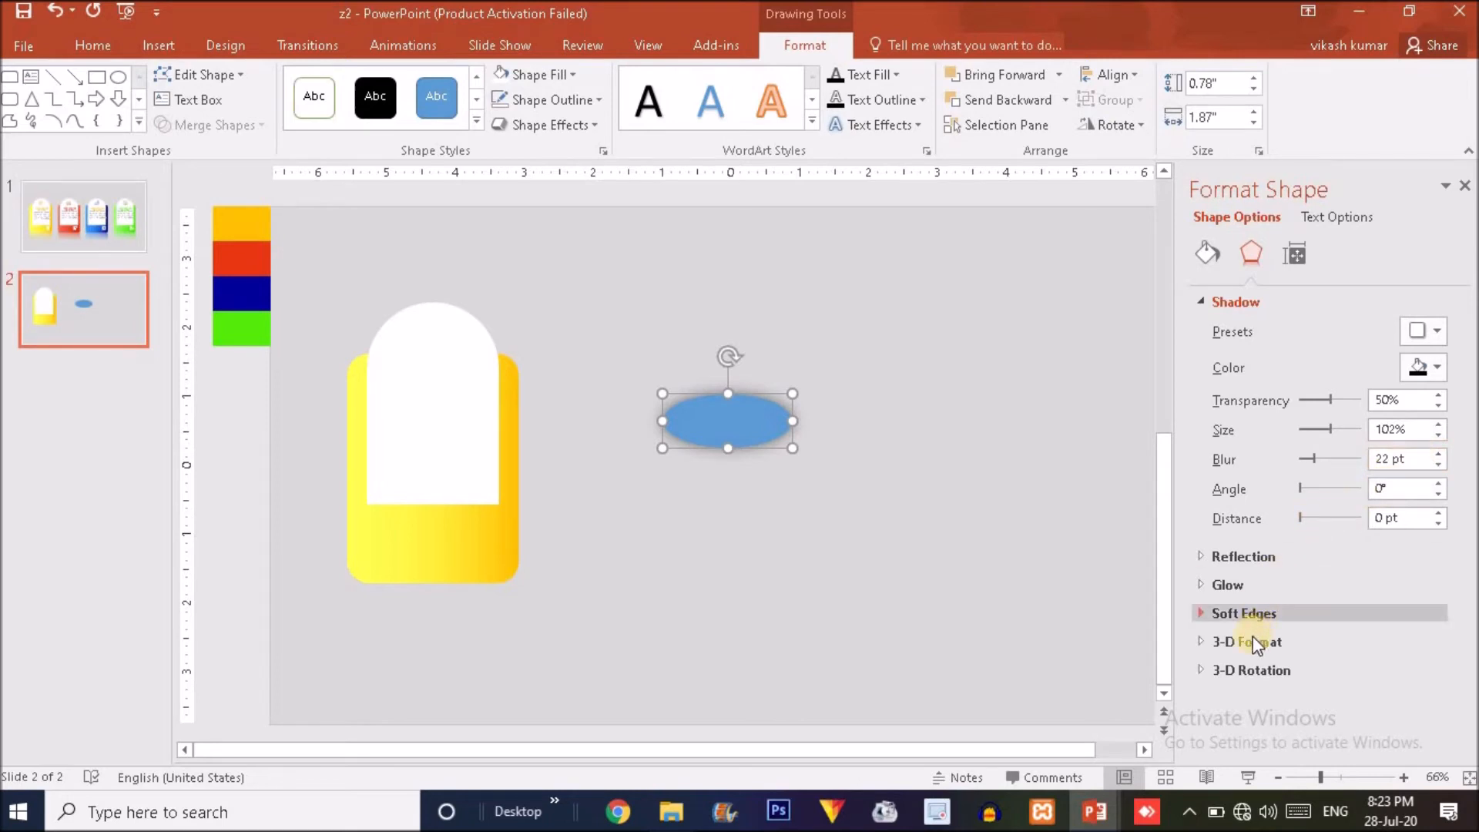
Give the ellipse 5 pt soft edges and place it over the card's lower yellow fragment, just below the white arch
click(1235, 616)
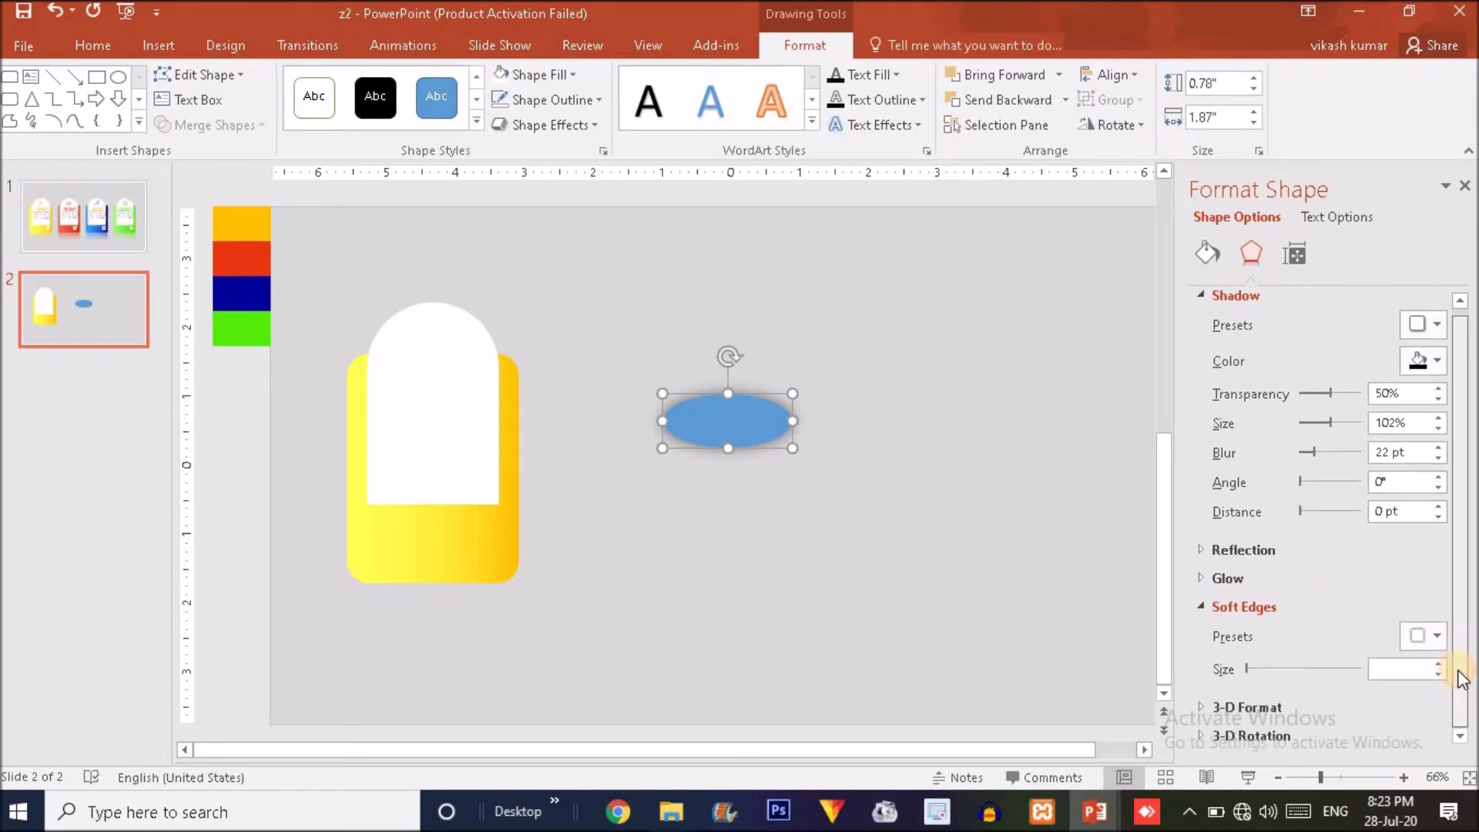
click(1430, 638)
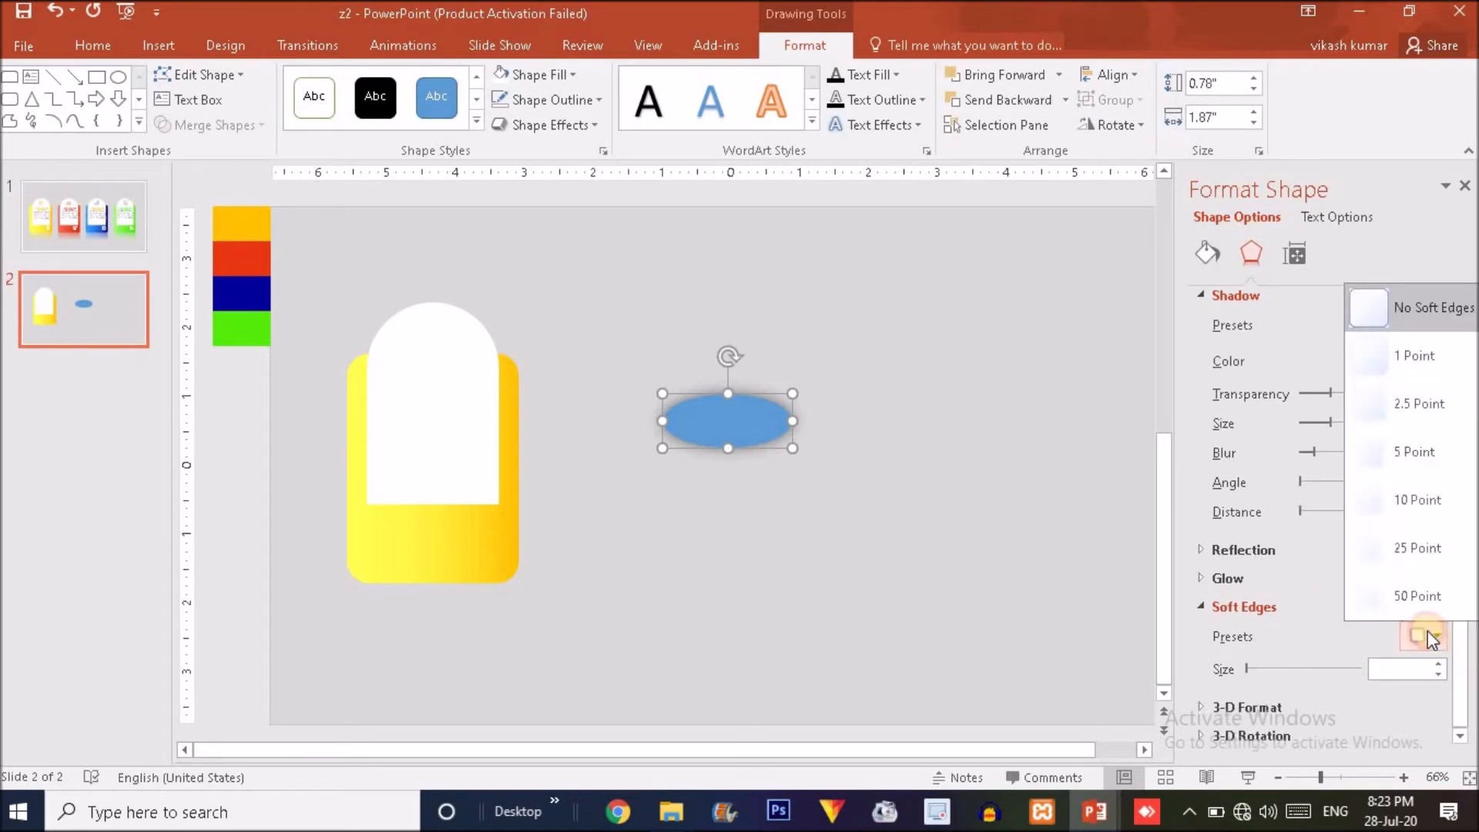
click(1401, 453)
drag(730, 421, 431, 533)
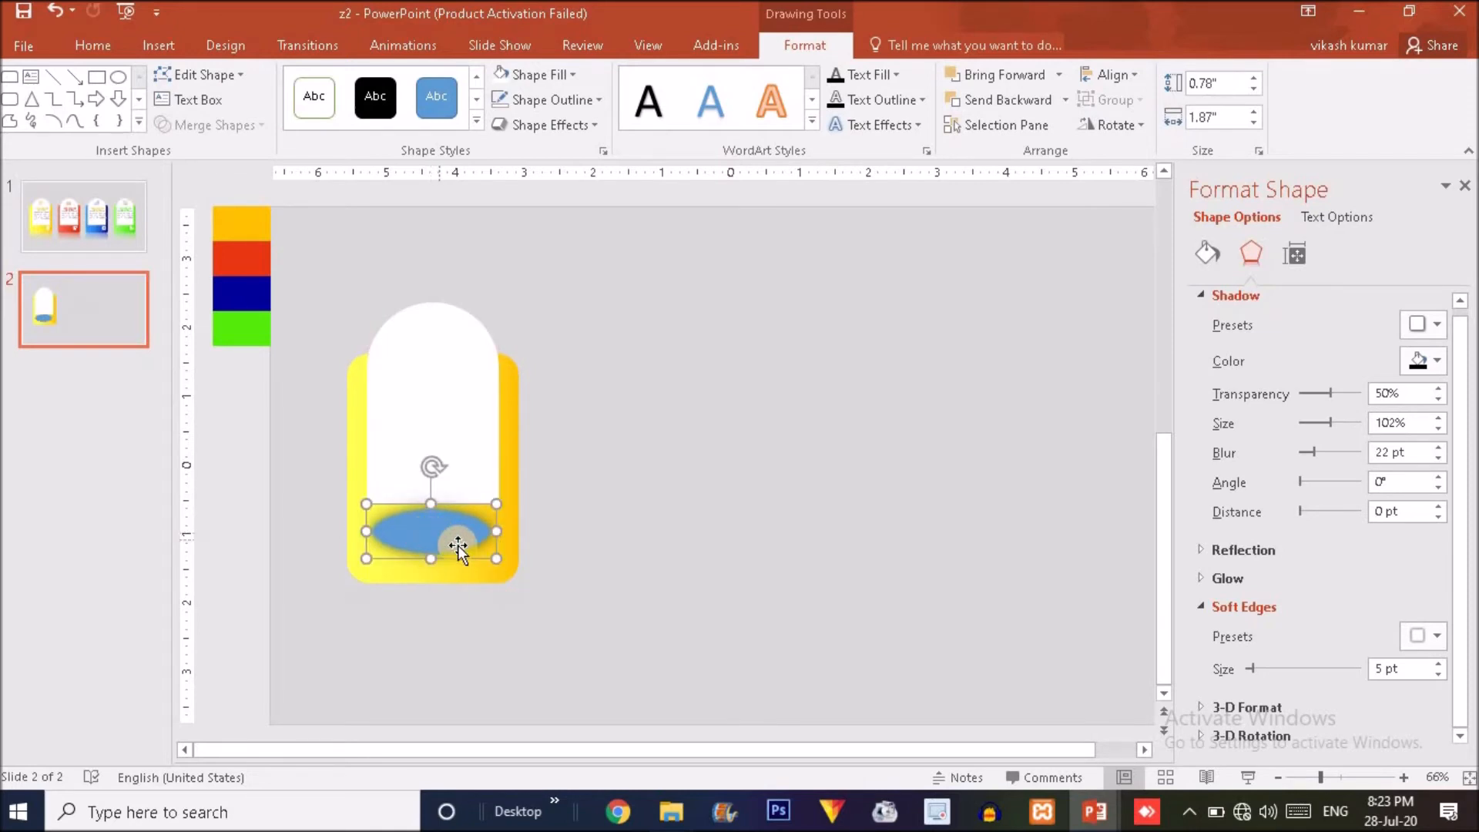
Stretch the ellipse vertically so it reaches from just above the lower fragment to the card's bottom edge
click(111, 229)
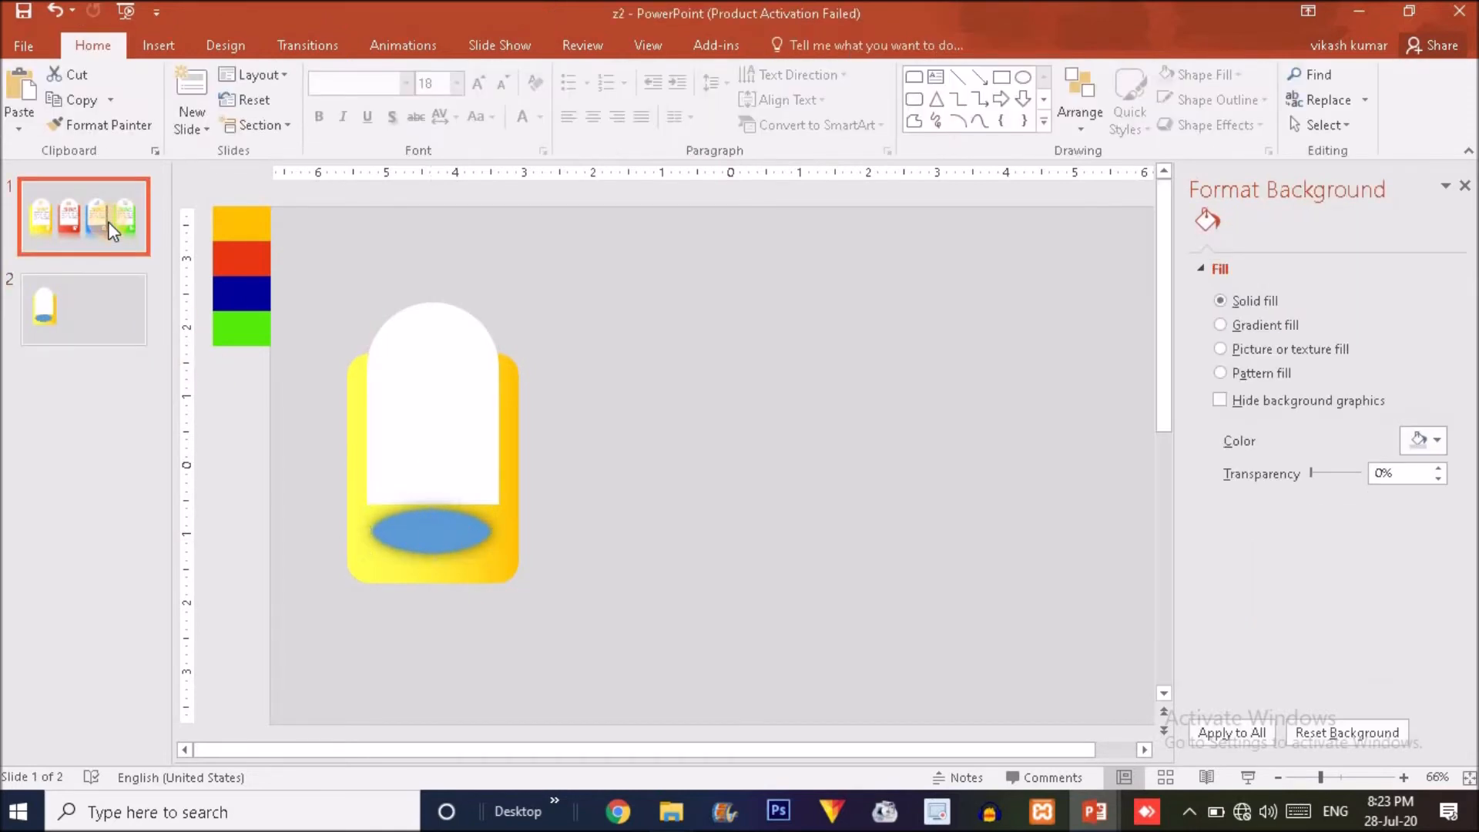
click(106, 307)
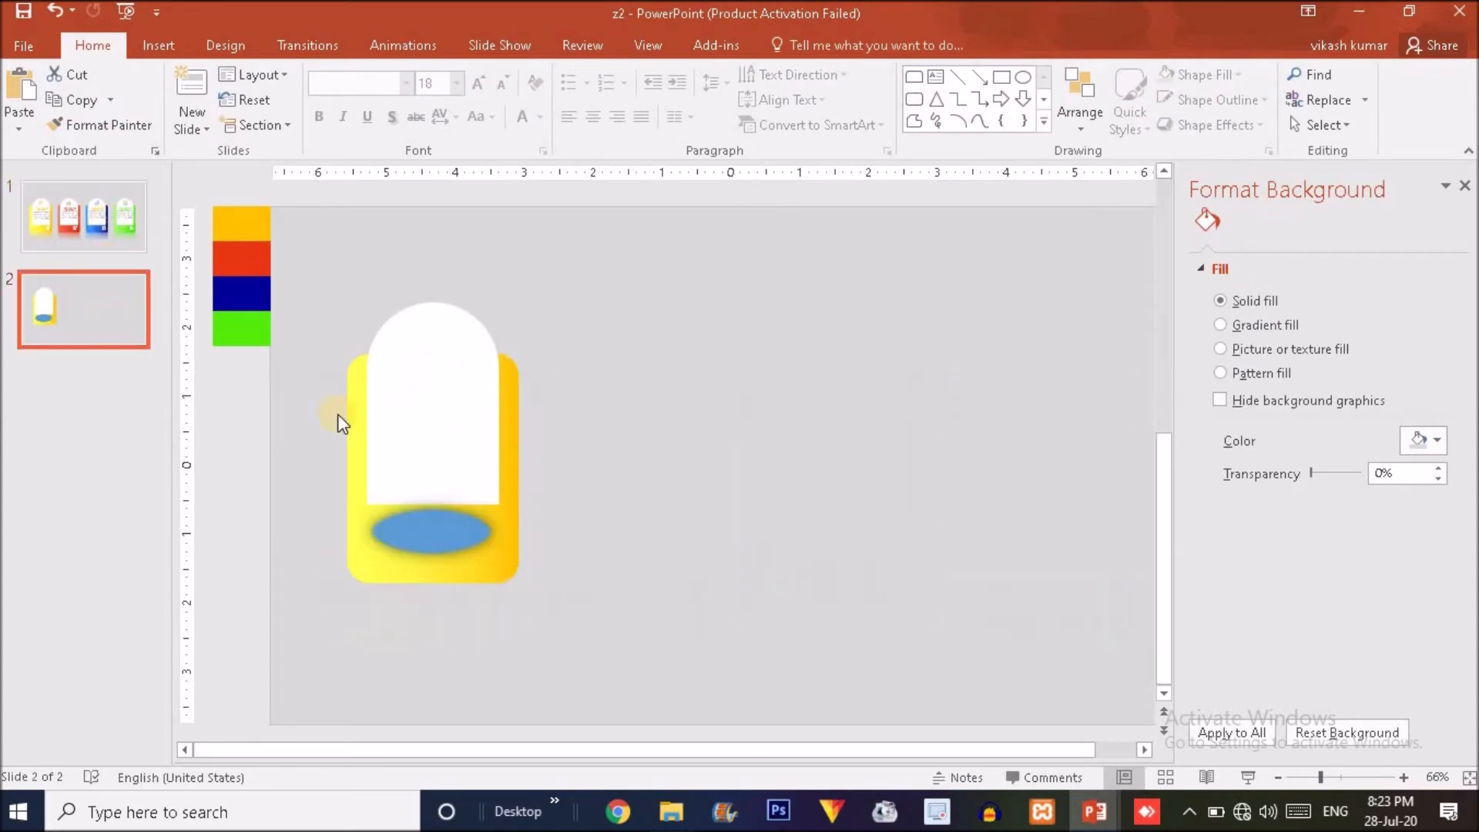
click(430, 536)
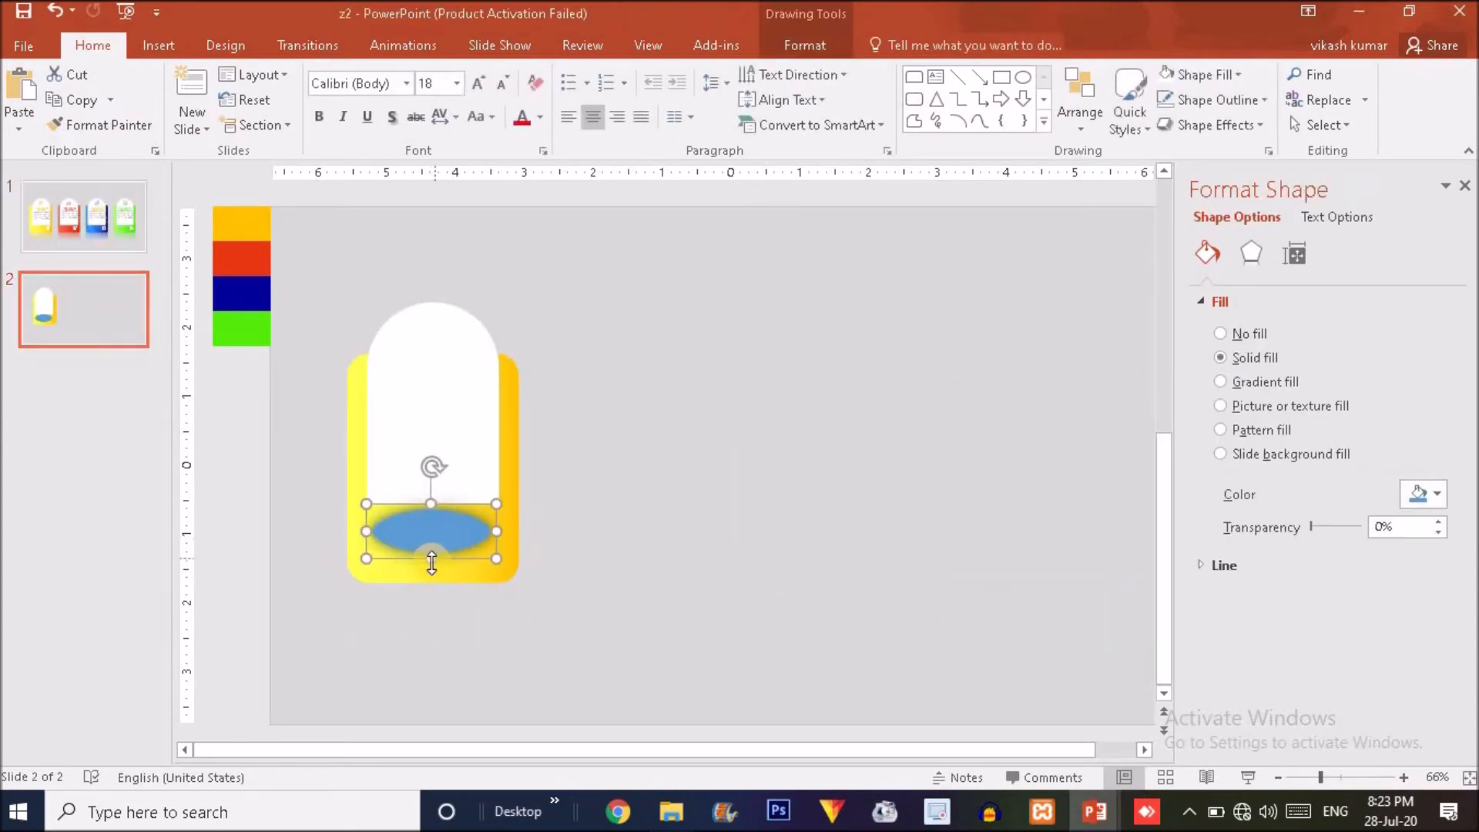
drag(431, 576, 432, 537)
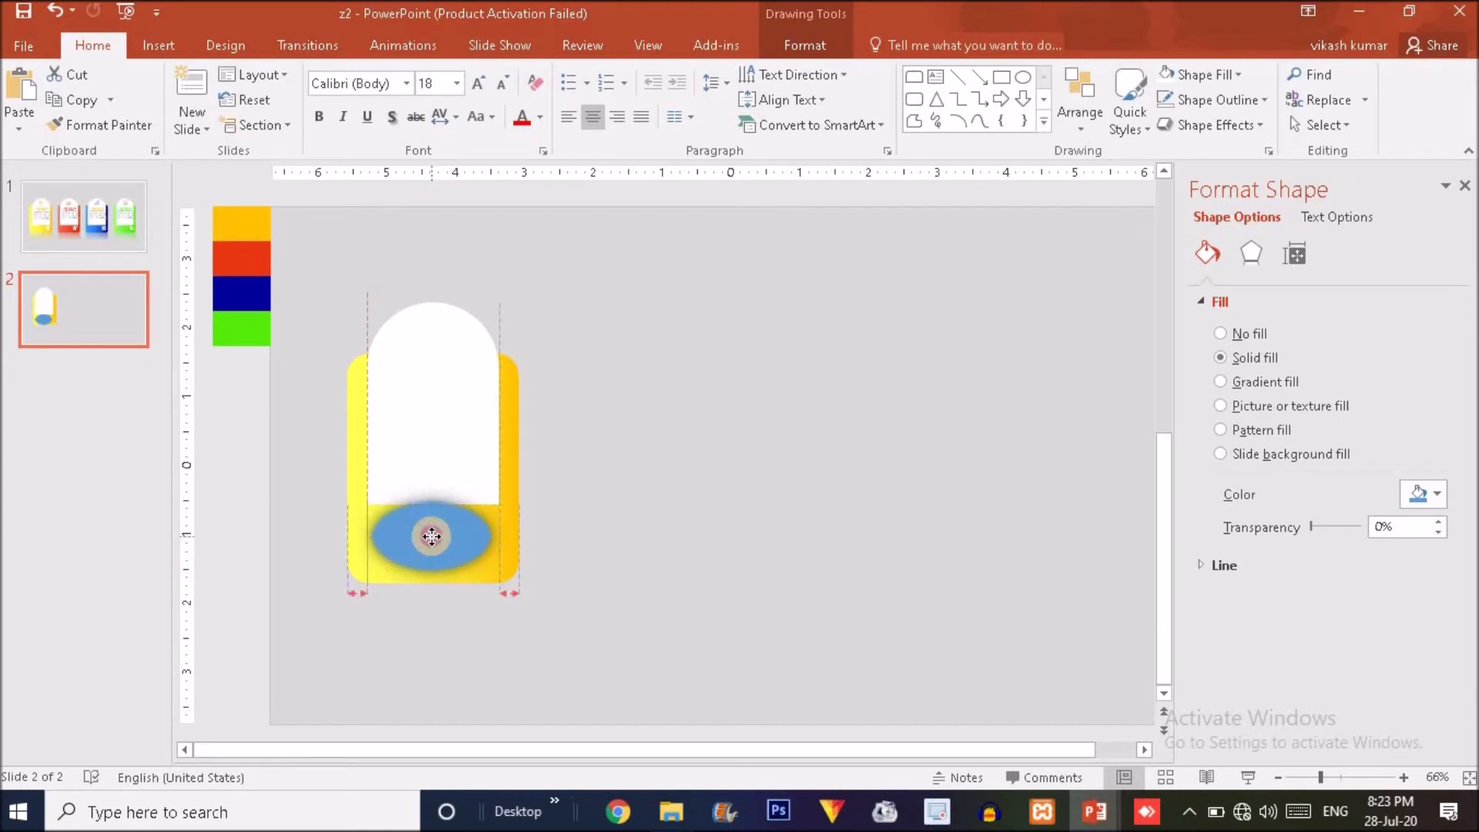
drag(429, 571, 432, 582)
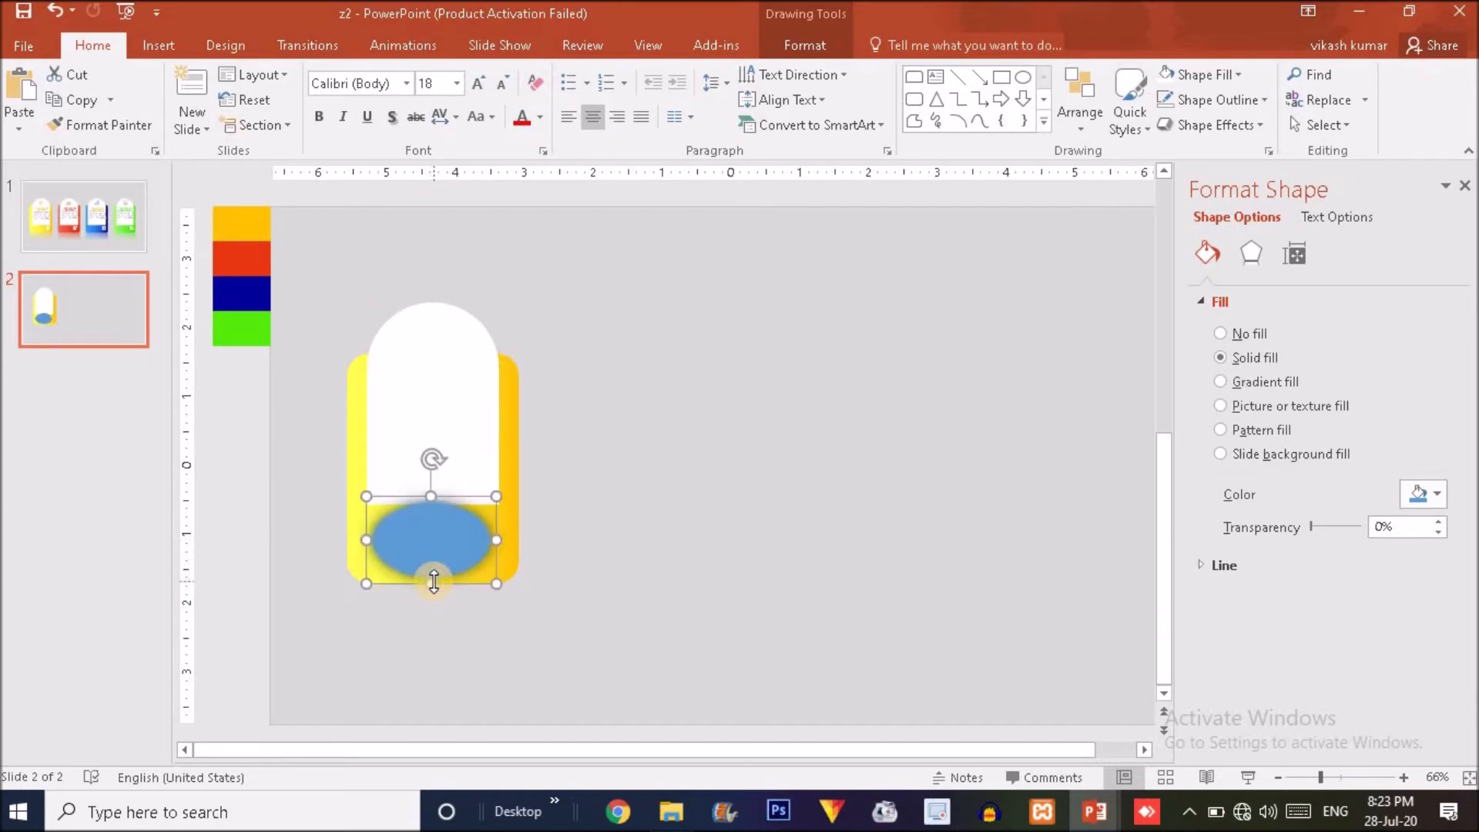
Bring the card's lower yellow fragment in front of the ellipse and adjust the ellipse's width
click(507, 566)
right_click(508, 567)
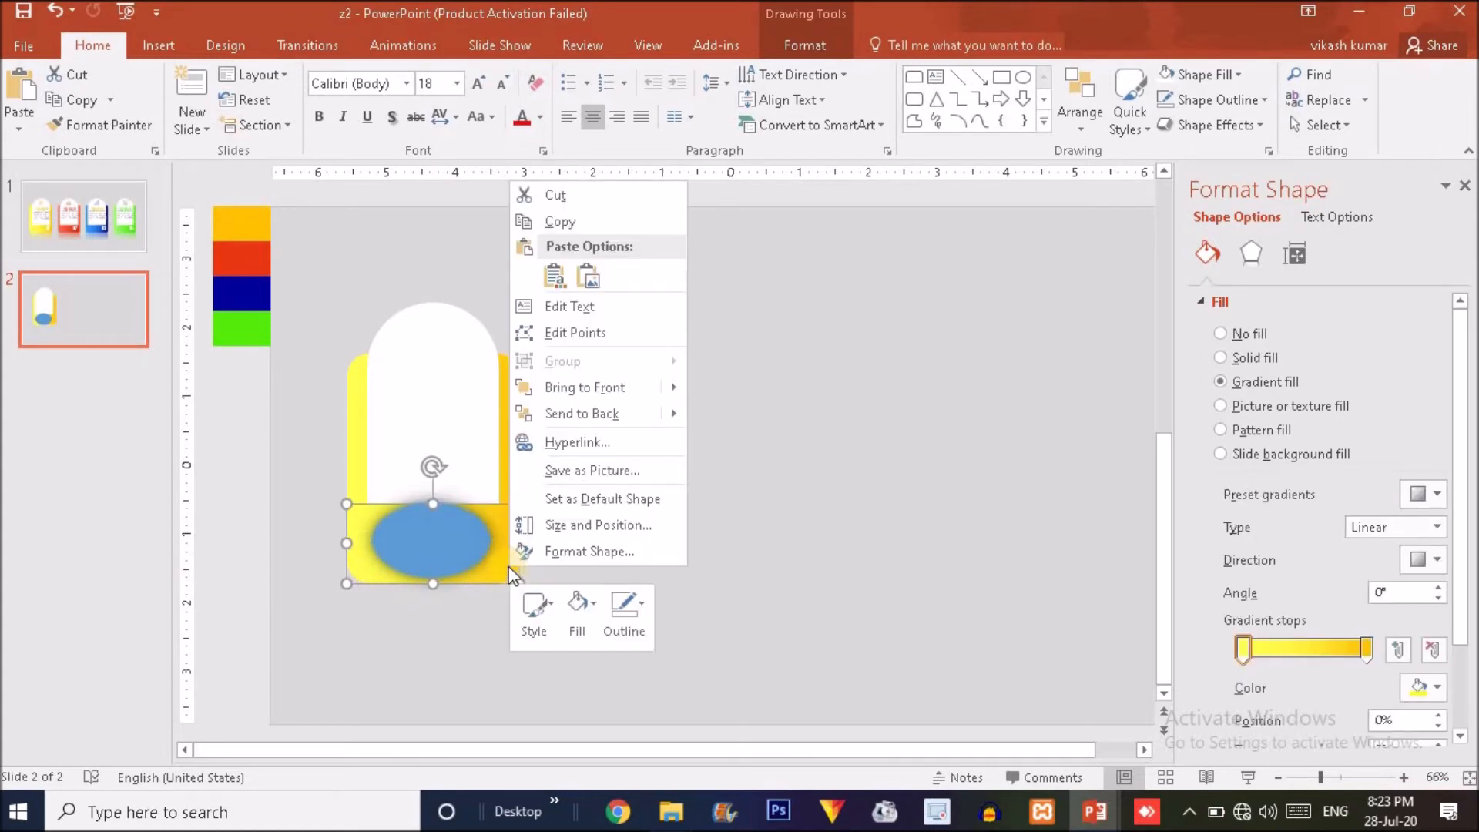
click(590, 395)
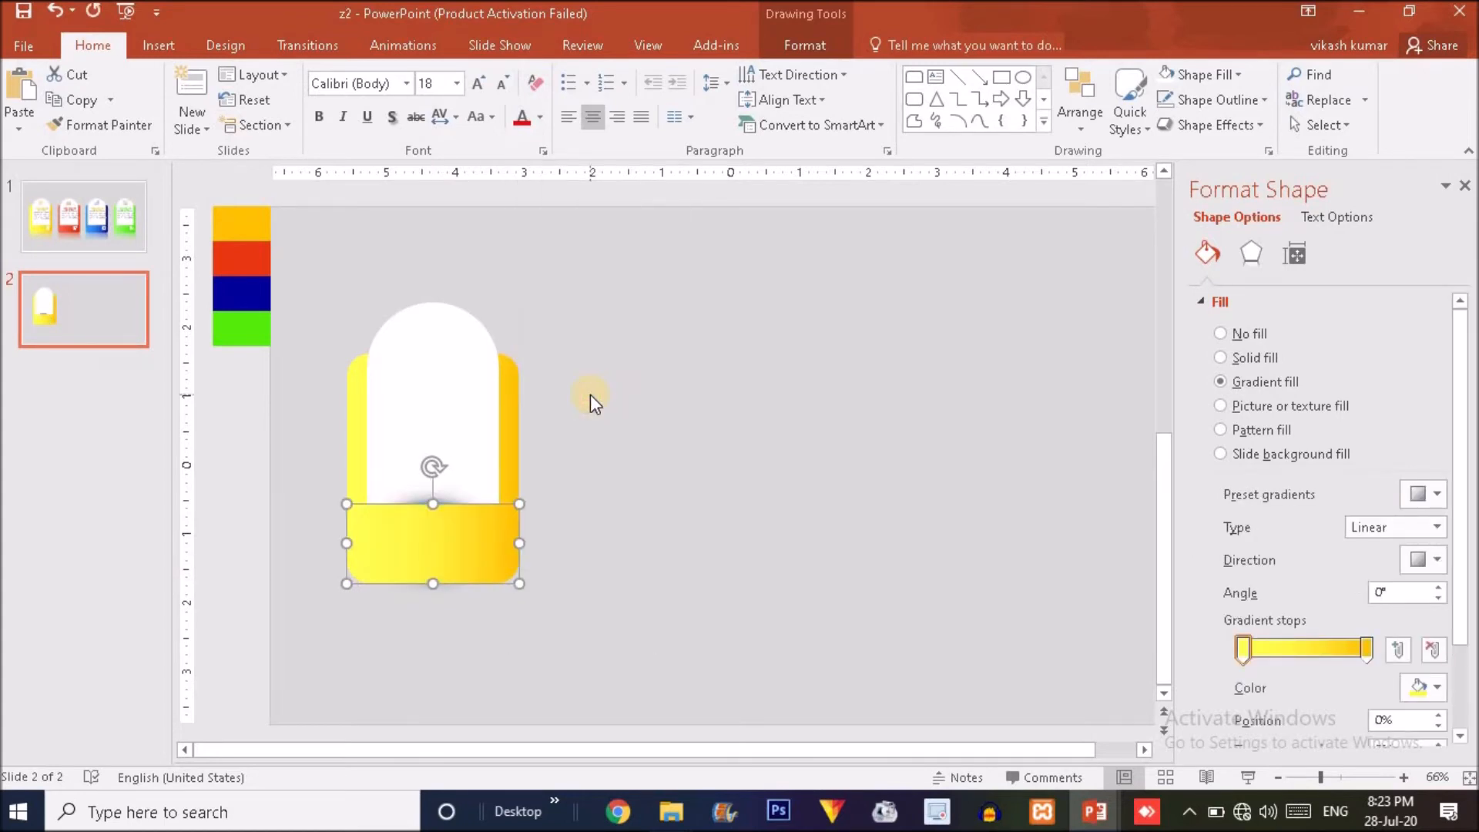
click(673, 497)
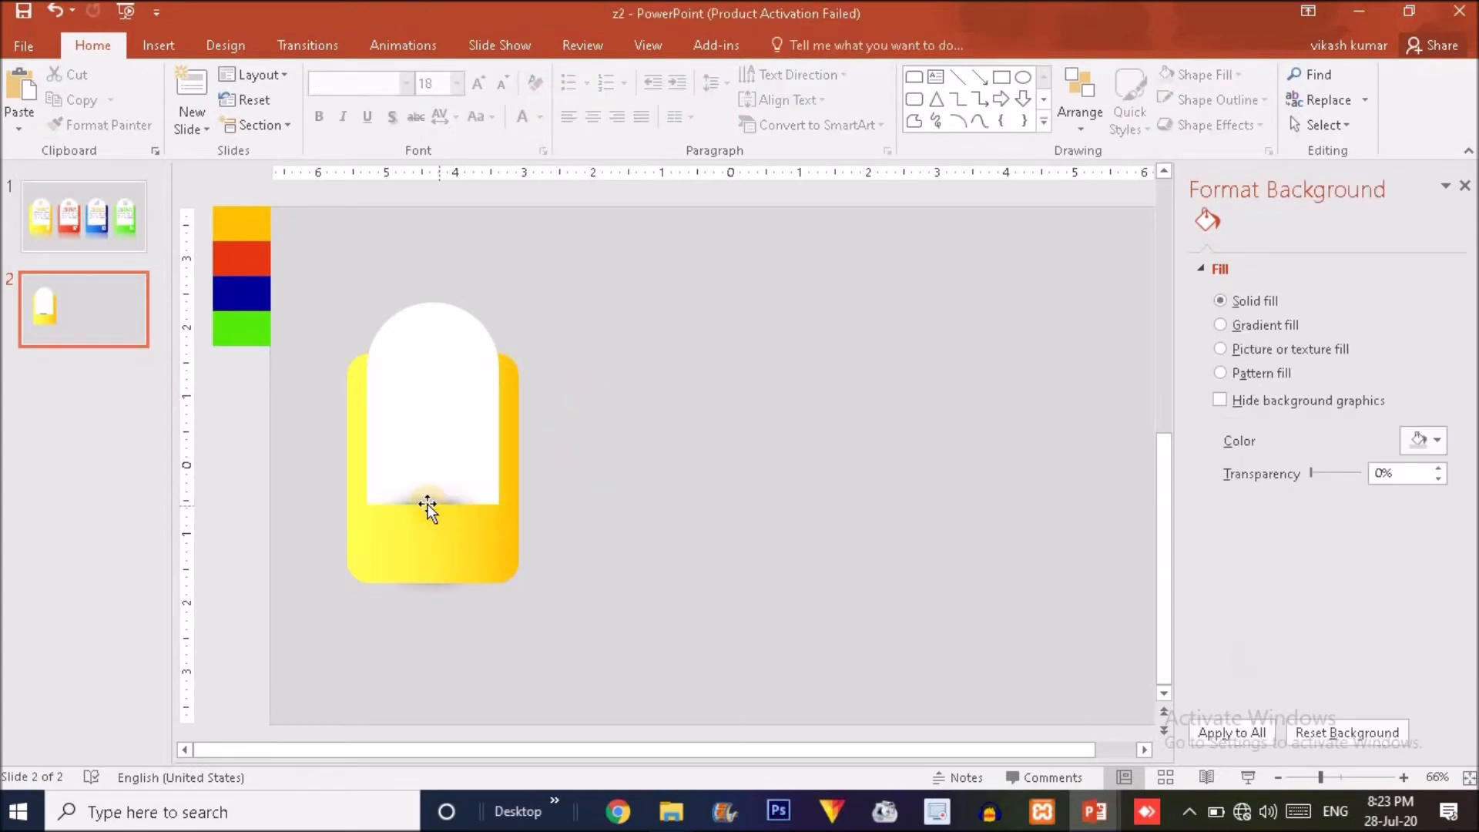
click(438, 501)
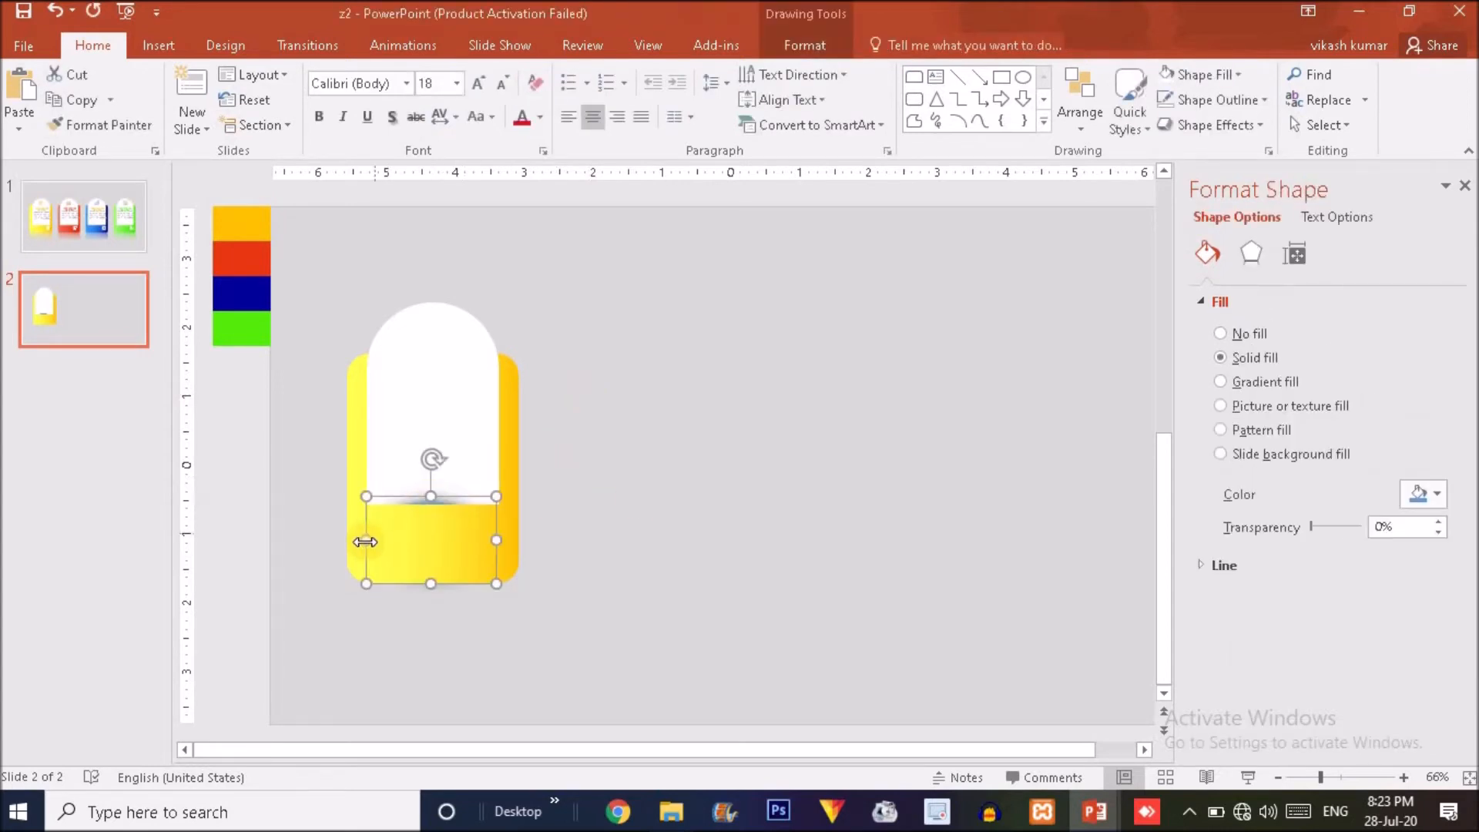
drag(347, 538, 358, 545)
Copy the icon, title, description and number from slide 1's yellow card and paste them onto slide 2
scroll(357, 545, up, 1)
click(406, 365)
shift+click(410, 403)
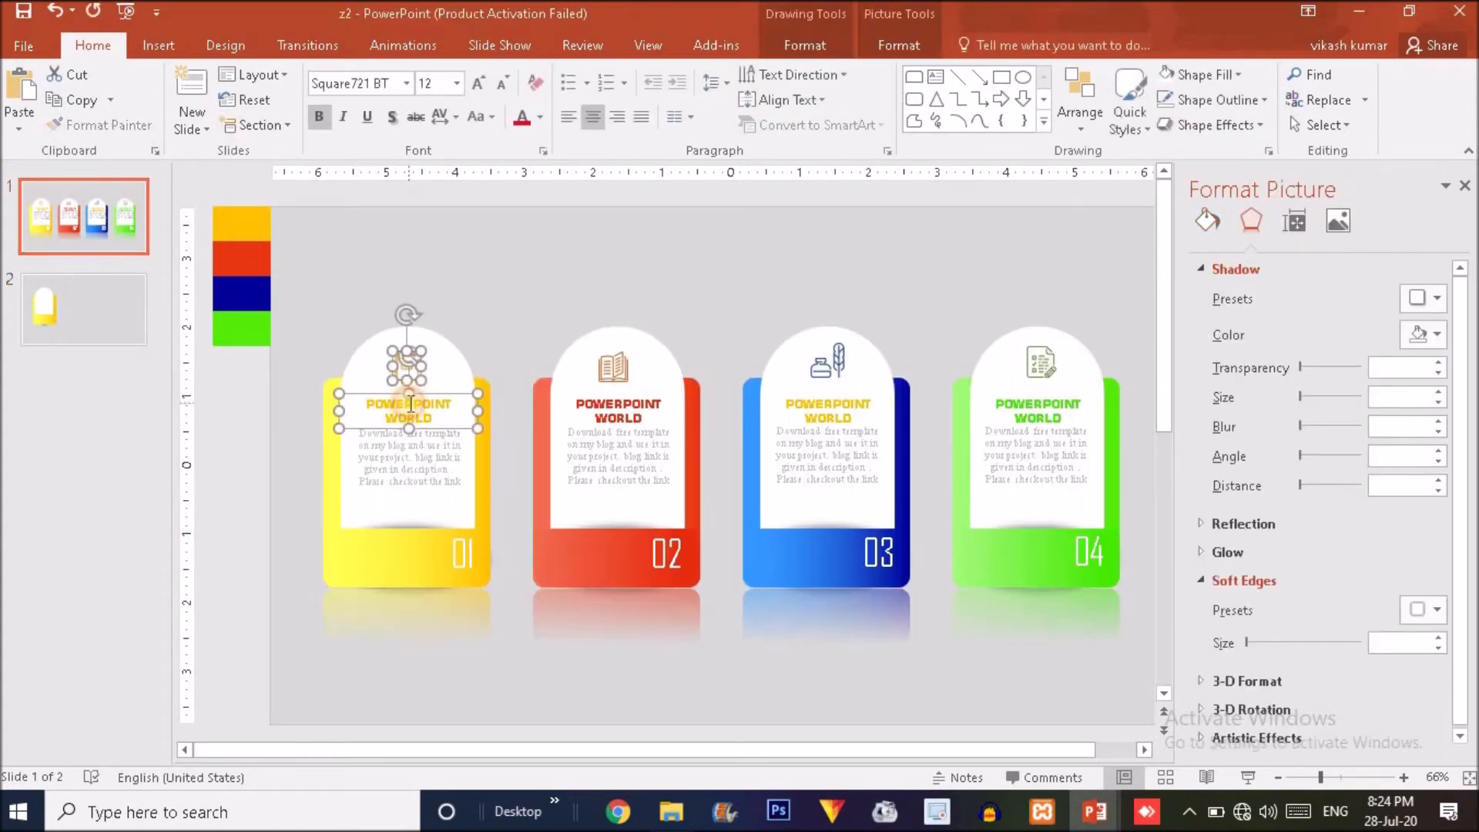
shift+click(412, 453)
shift+click(463, 567)
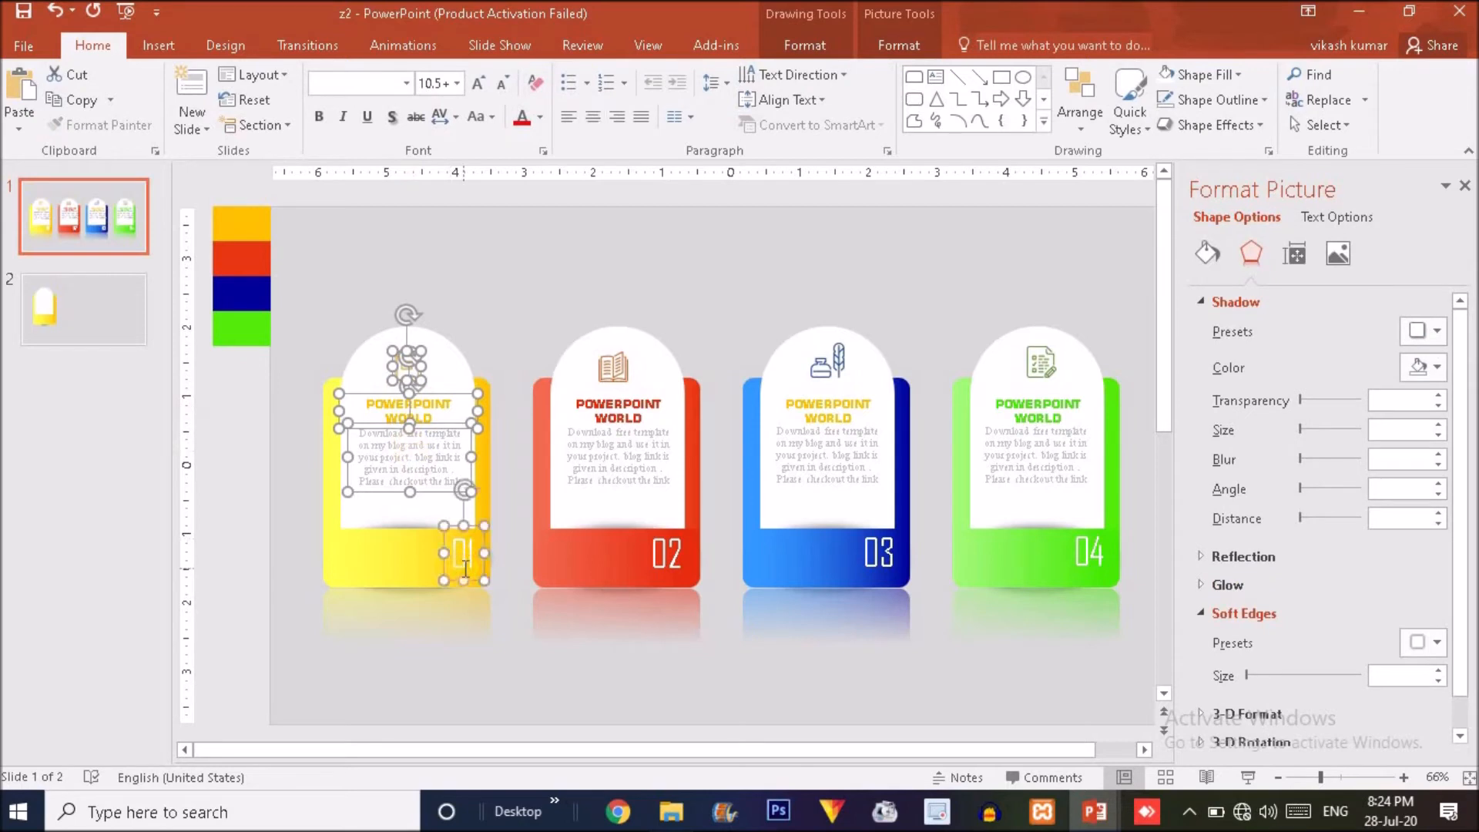
click(113, 304)
key(ctrl+v)
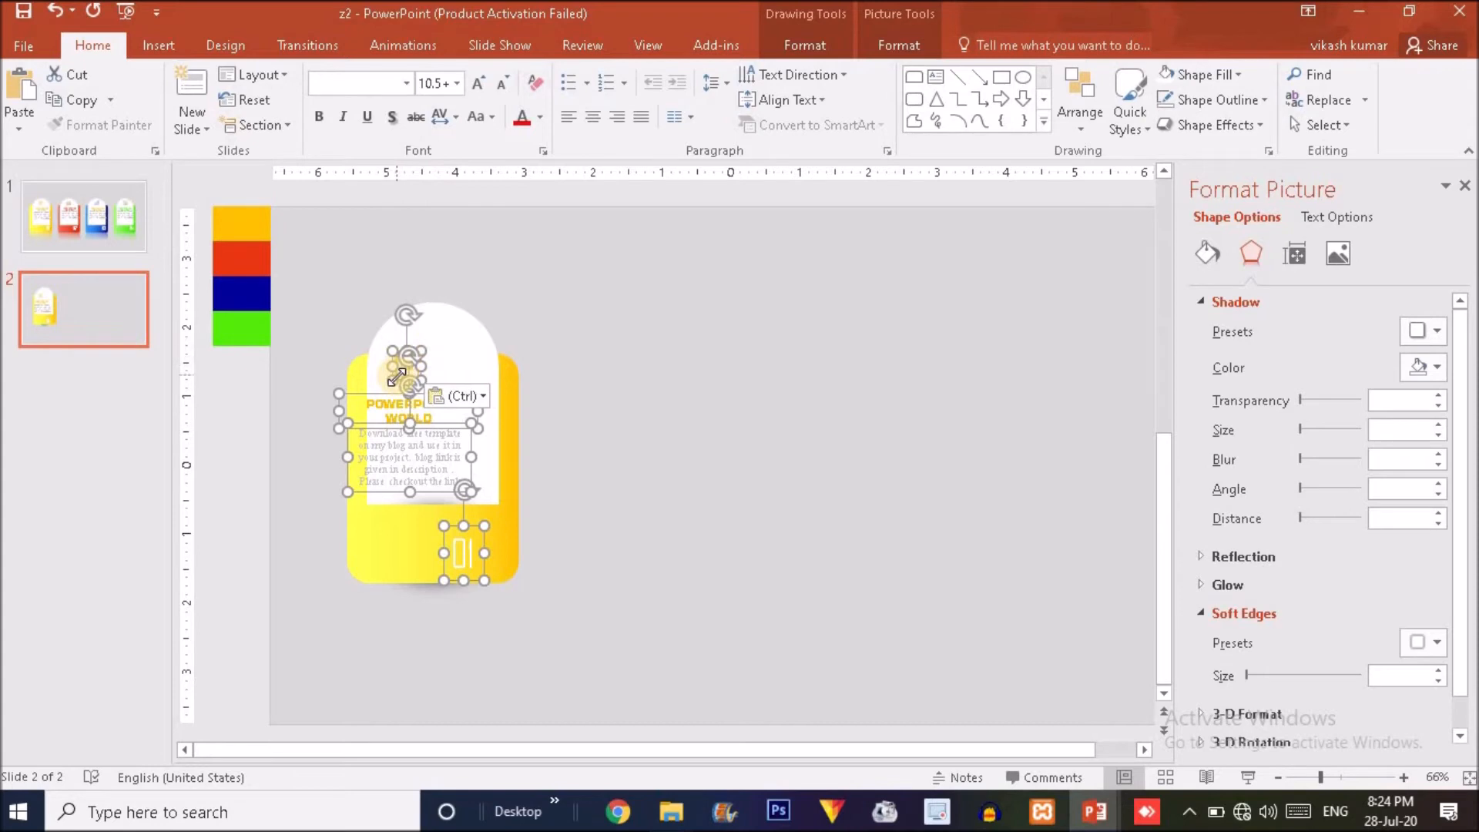
Arrange the icon, title and description centred on the white arch, and place the number 01 on the lower yellow fragment's right side
click(590, 327)
drag(407, 364, 467, 370)
click(444, 395)
click(432, 446)
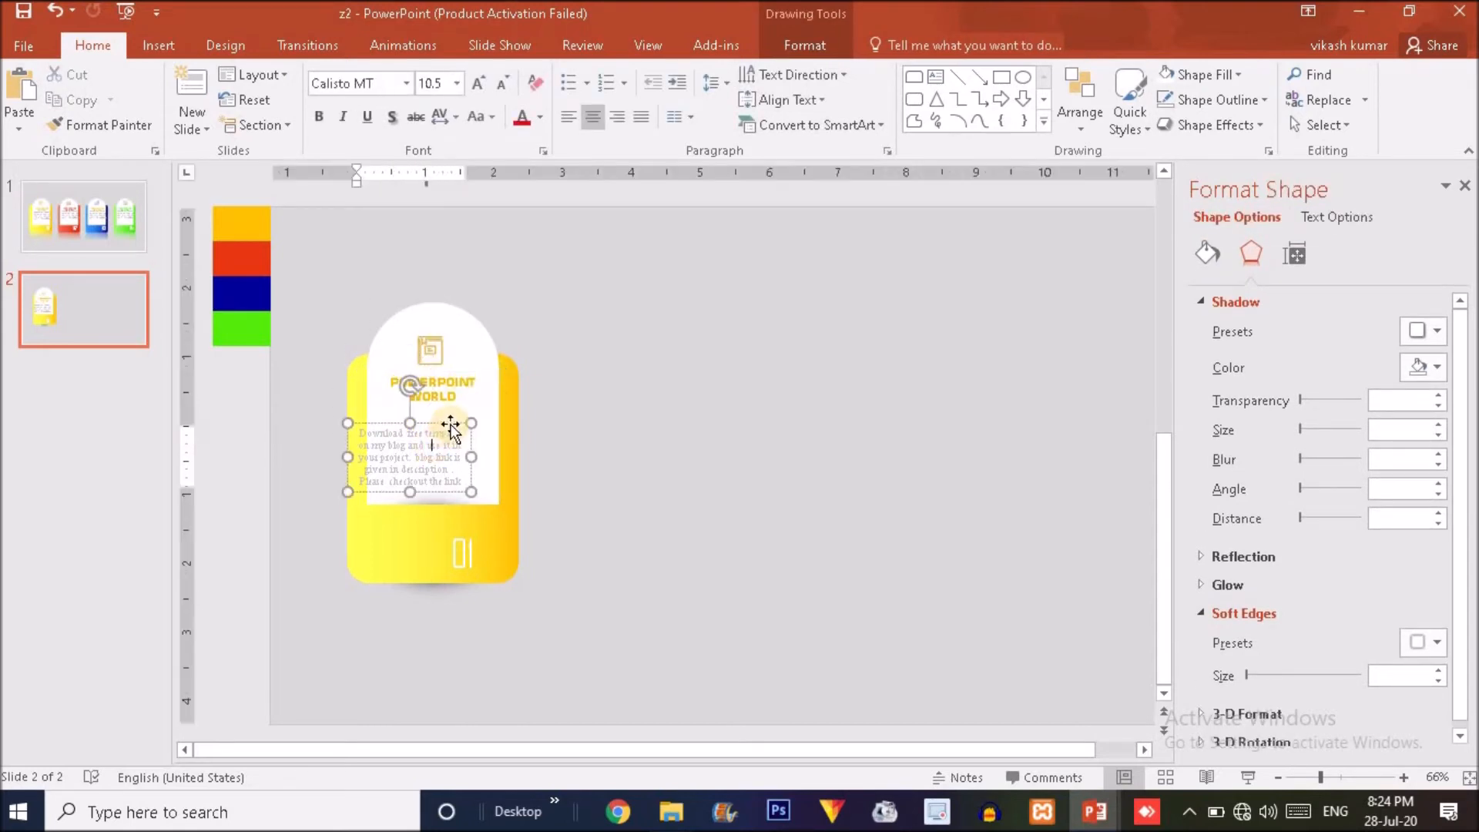
drag(451, 429, 472, 409)
click(627, 455)
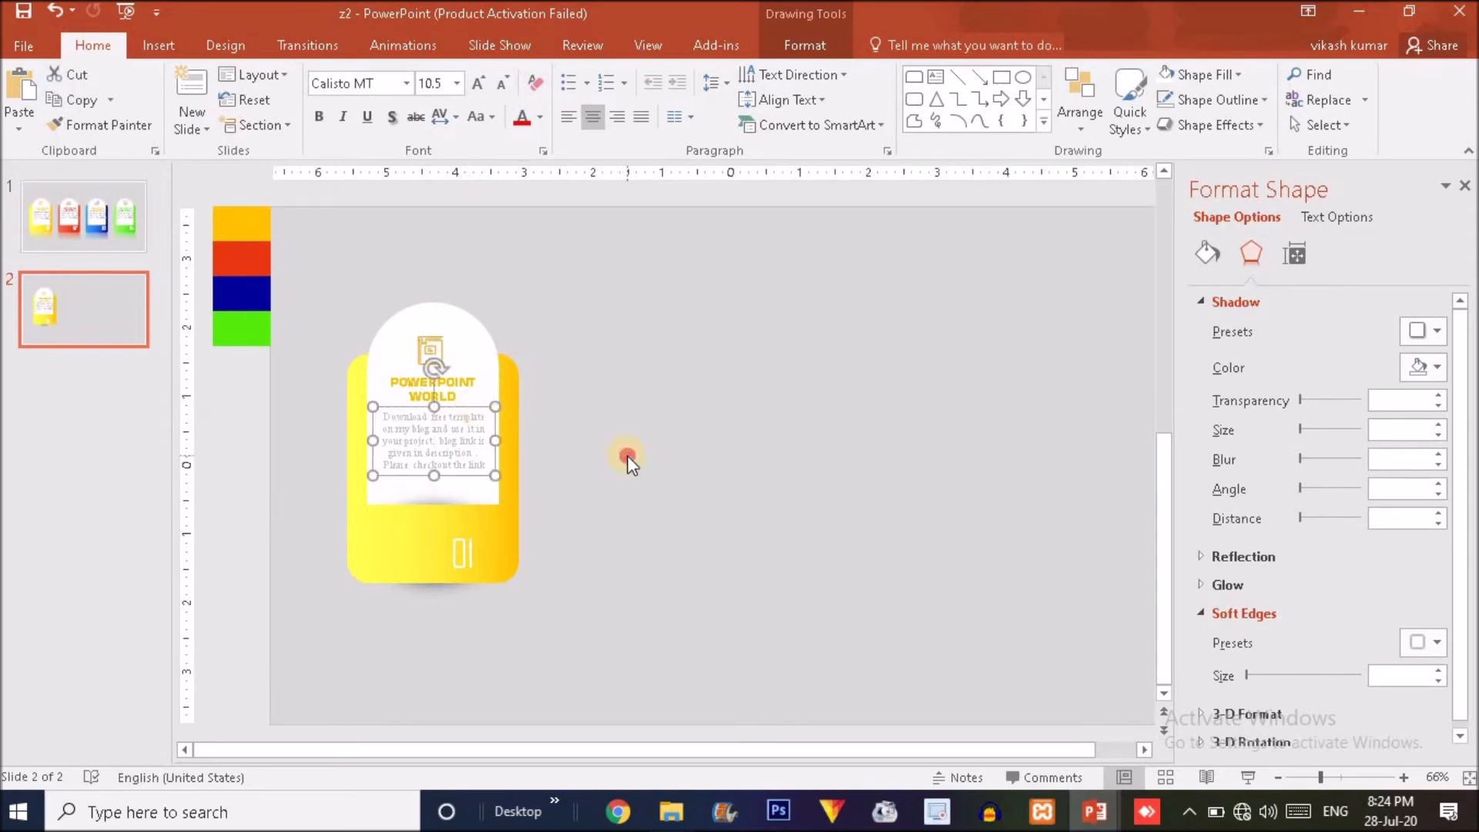
click(472, 552)
mouse_move(485, 546)
mouse_down()
mouse_move(501, 533)
mouse_move(485, 538)
mouse_up()
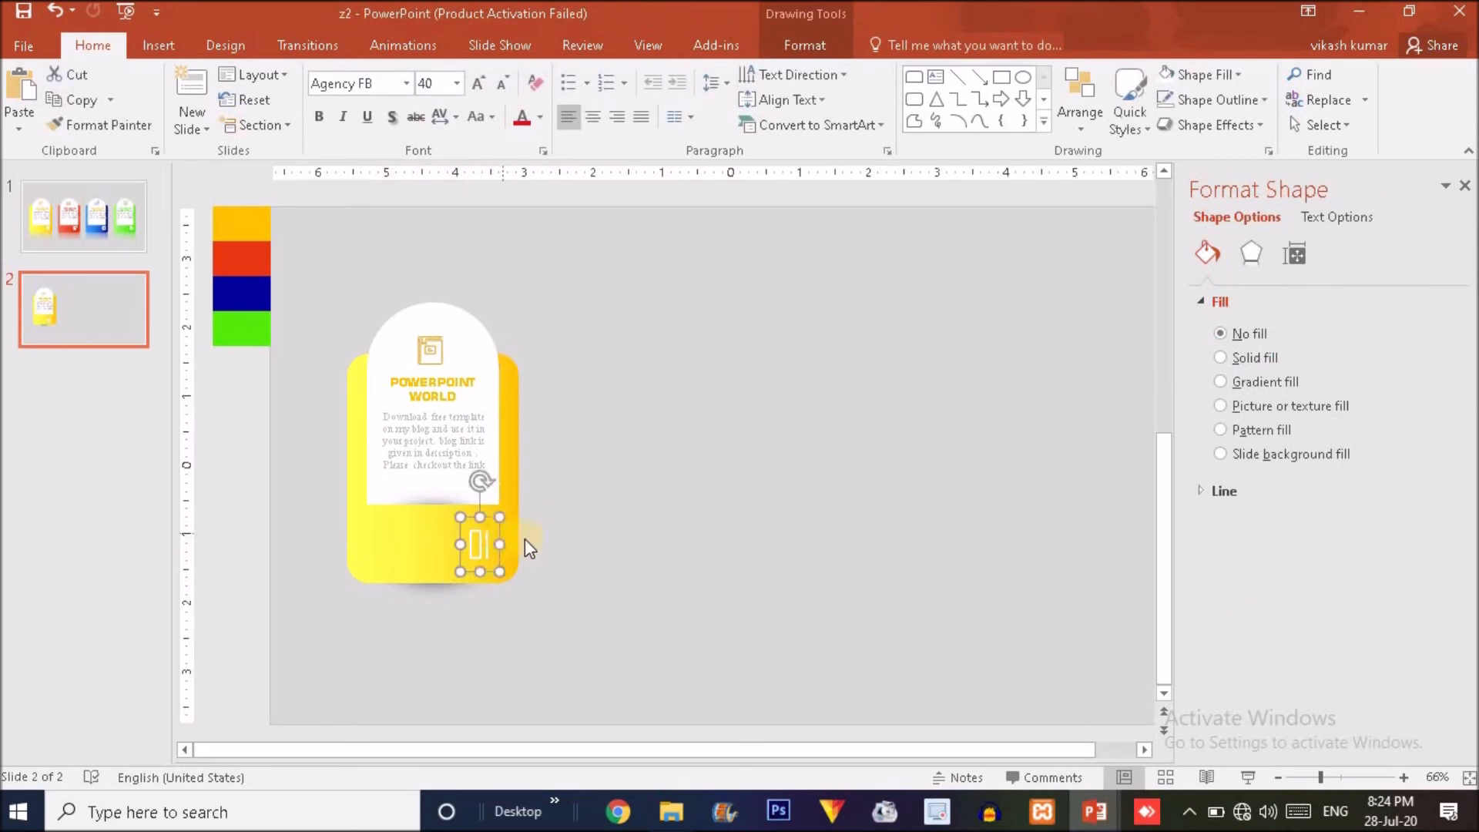
Check the fonts and sizes of the card's description and title, inspect the icon, and compare the card with slide 1's original
click(424, 451)
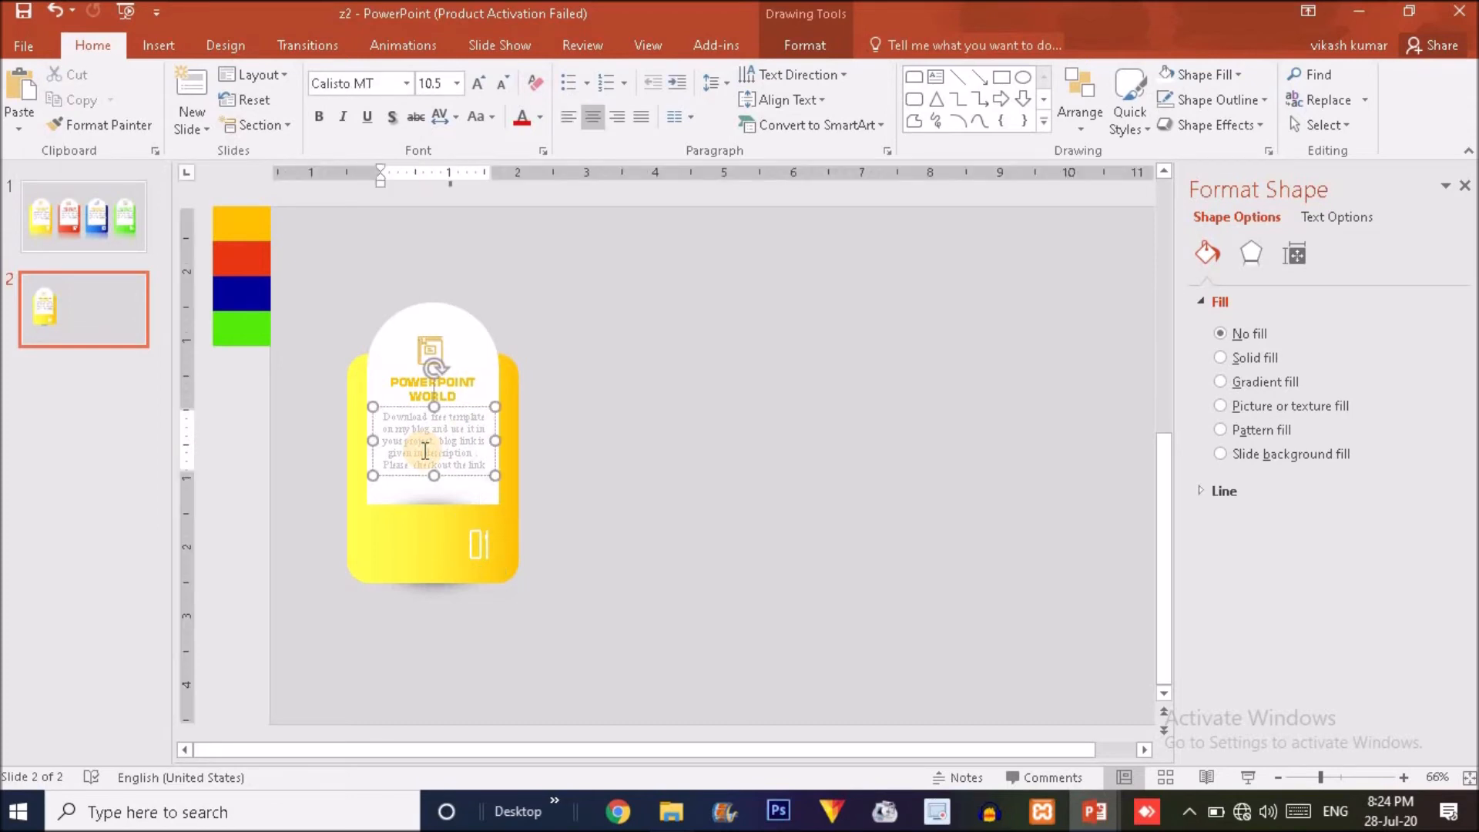
key(ctrl+a)
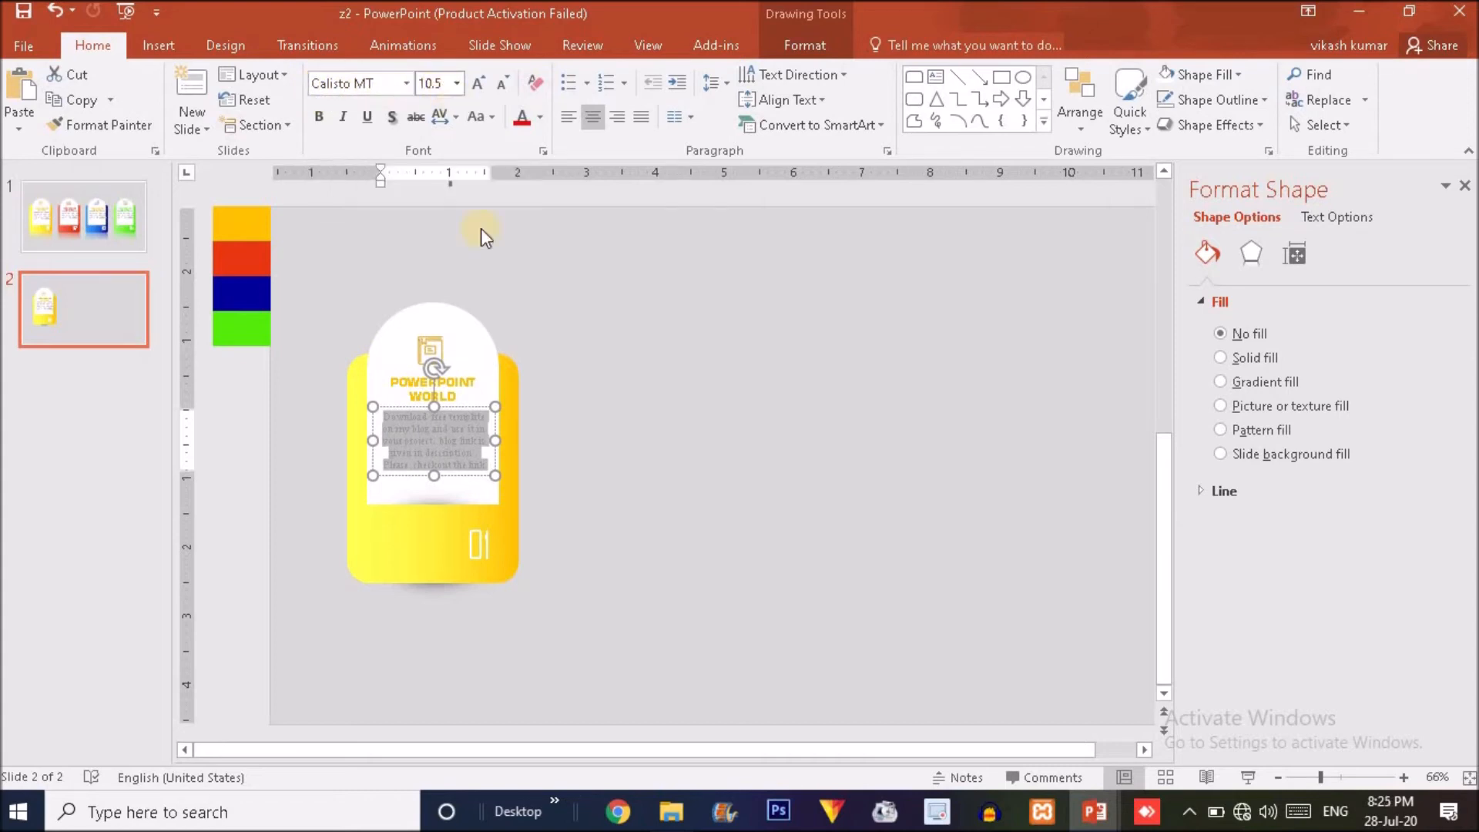
click(462, 381)
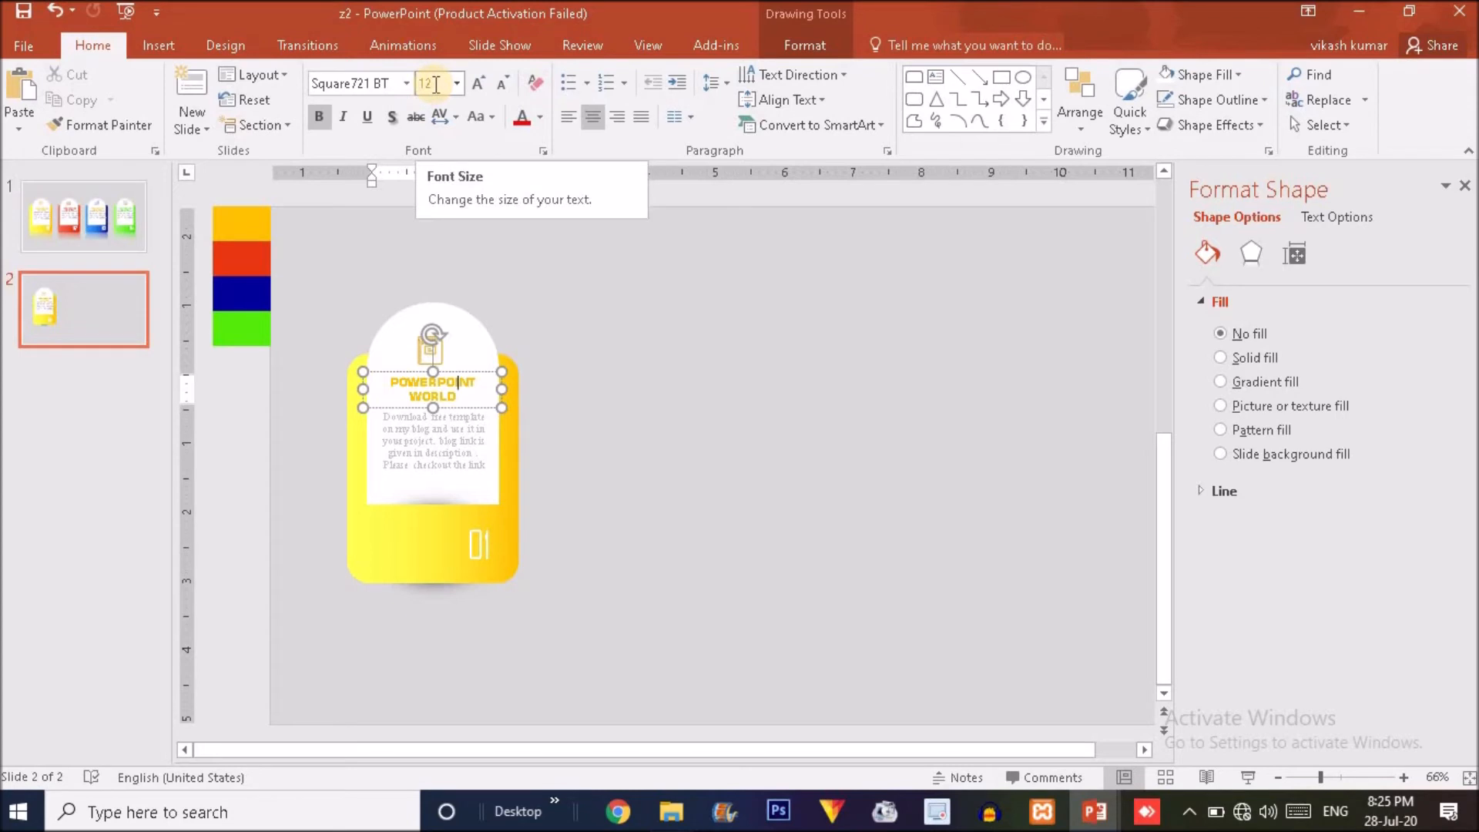
click(418, 348)
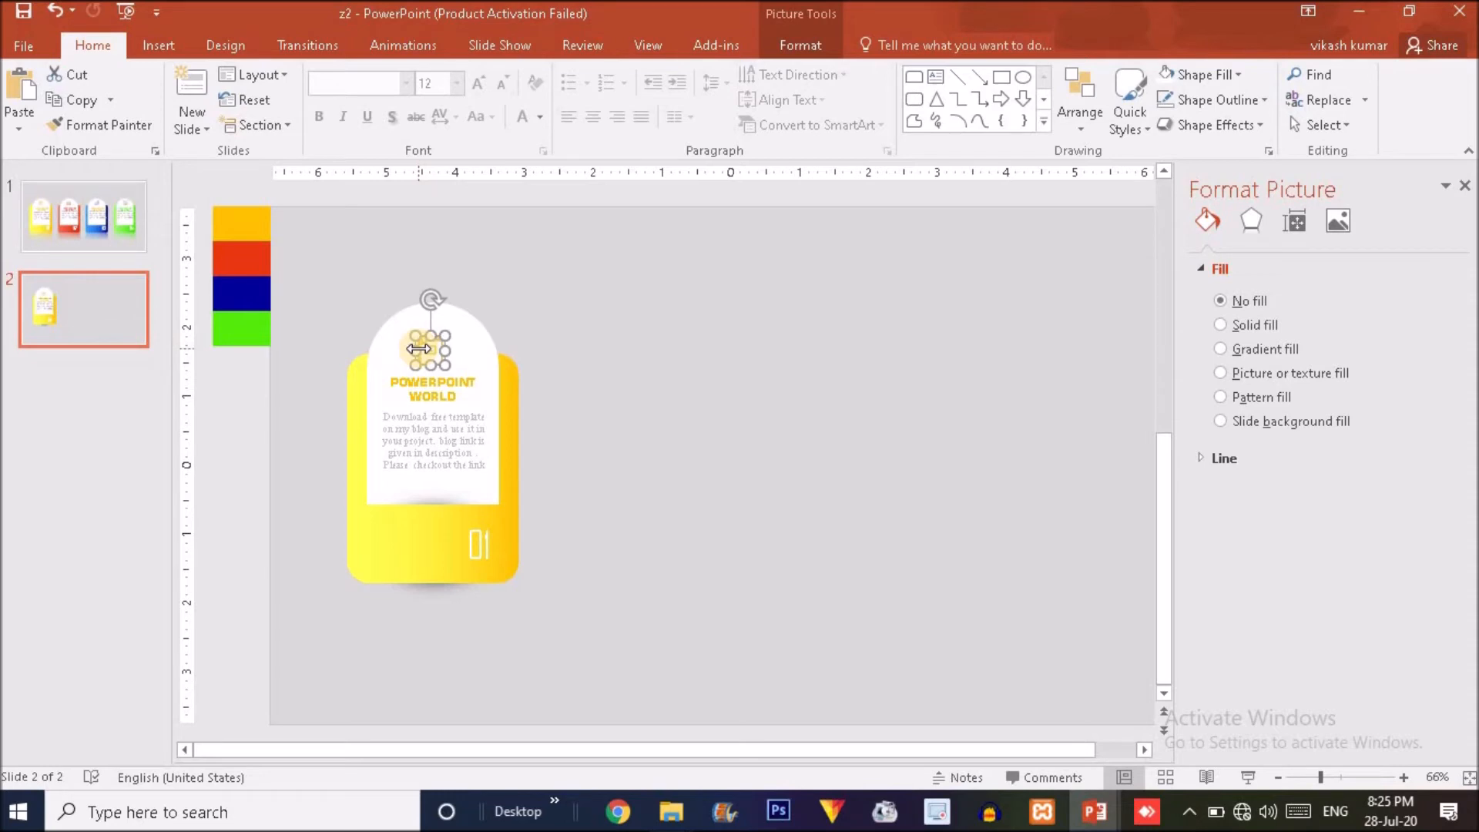
click(644, 489)
click(334, 360)
drag(301, 243, 622, 701)
click(644, 538)
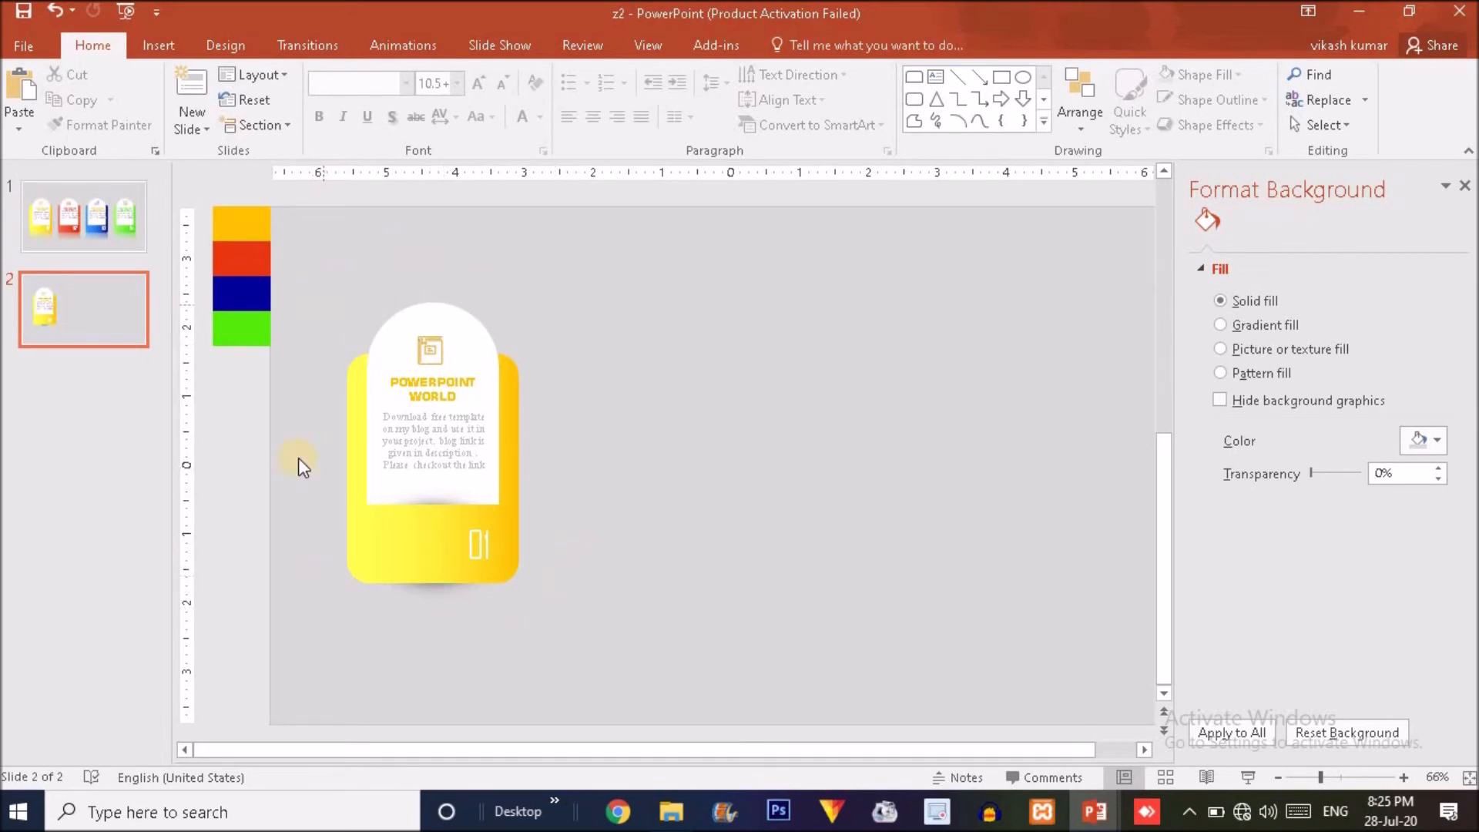
click(86, 212)
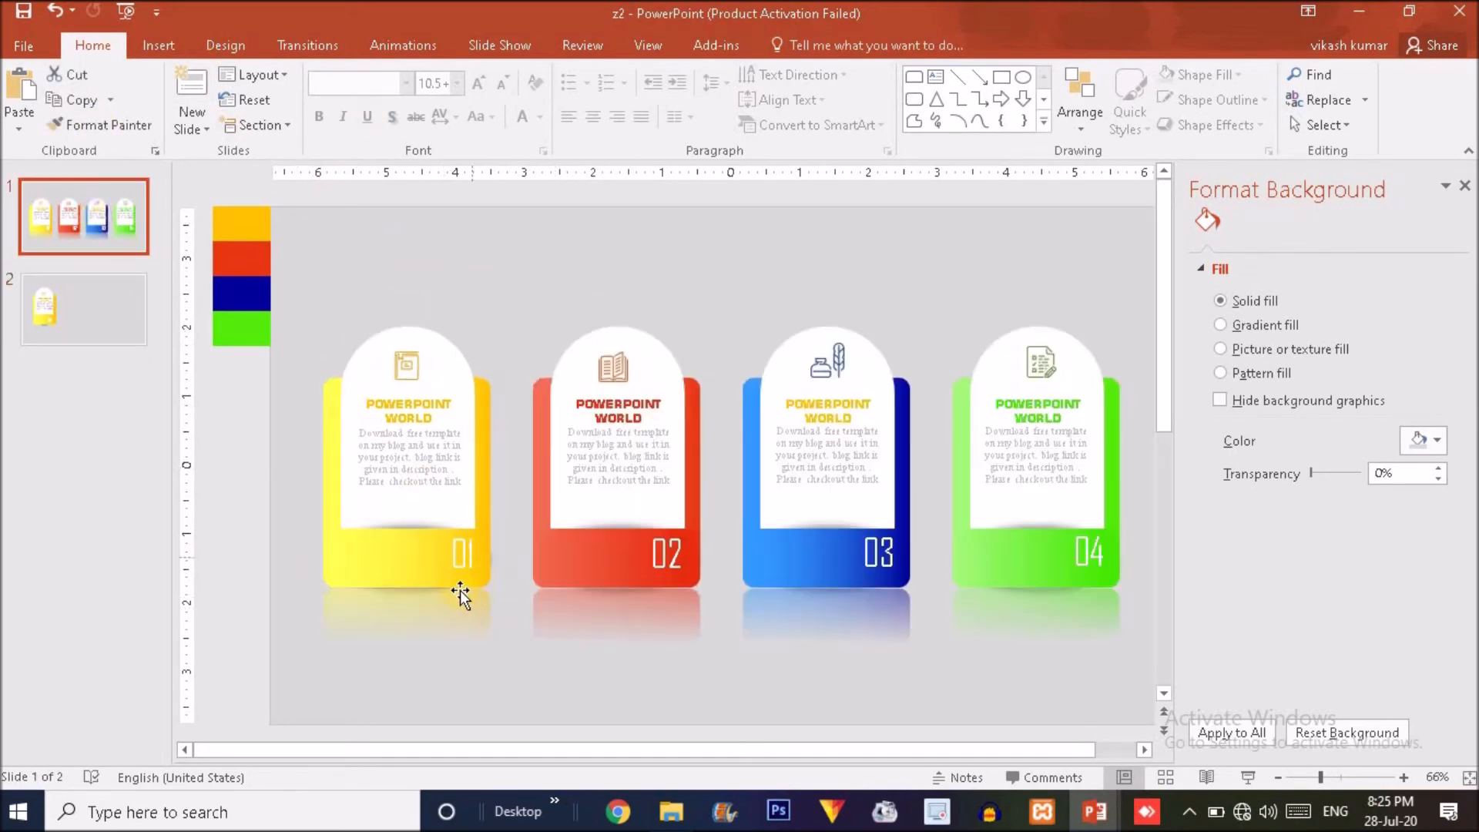
click(66, 319)
Select all parts of the yellow card on slide 2 and group them
click(581, 568)
drag(567, 621, 293, 252)
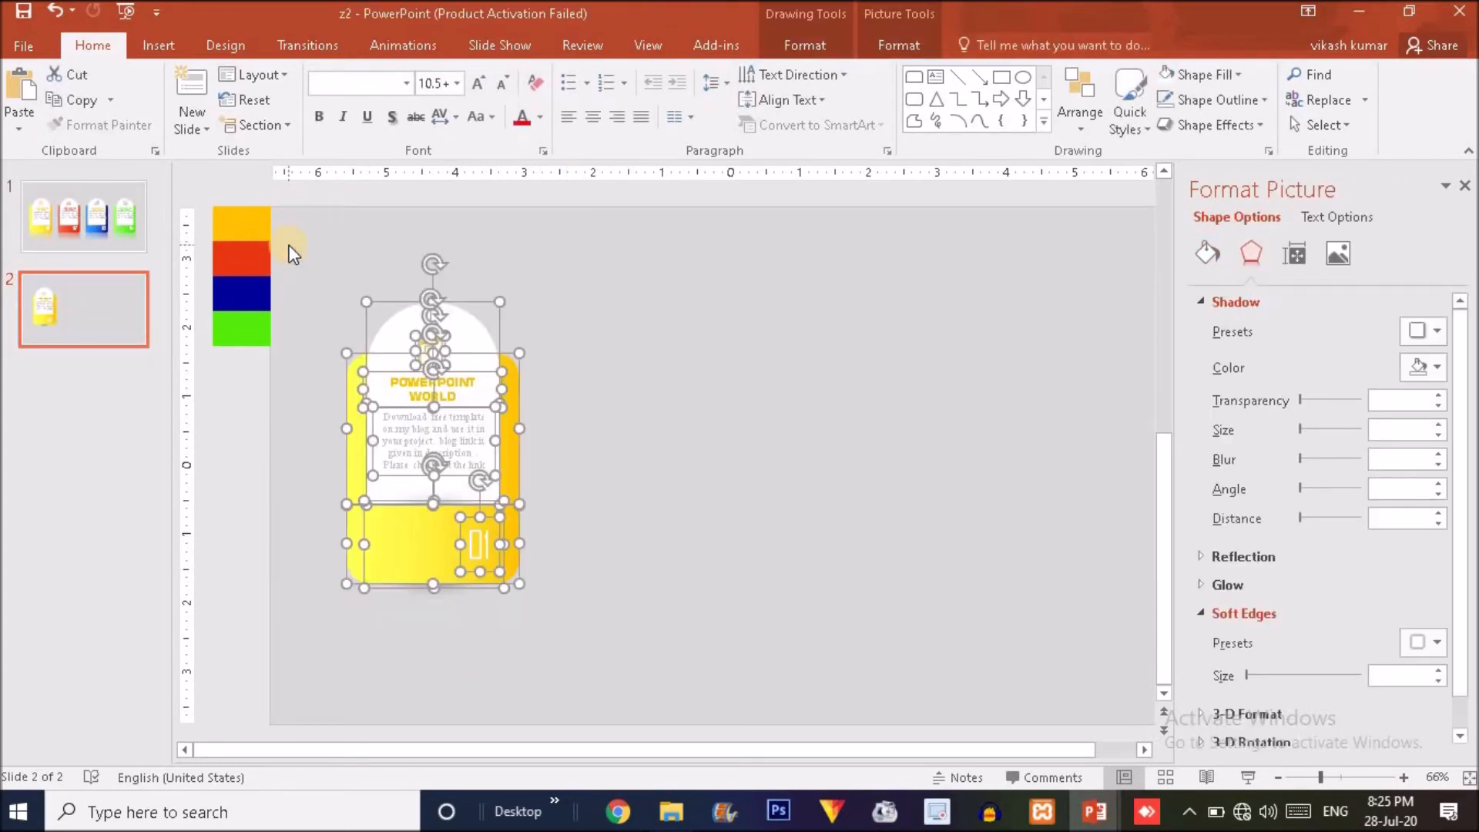
right_click(513, 441)
mouse_move(594, 567)
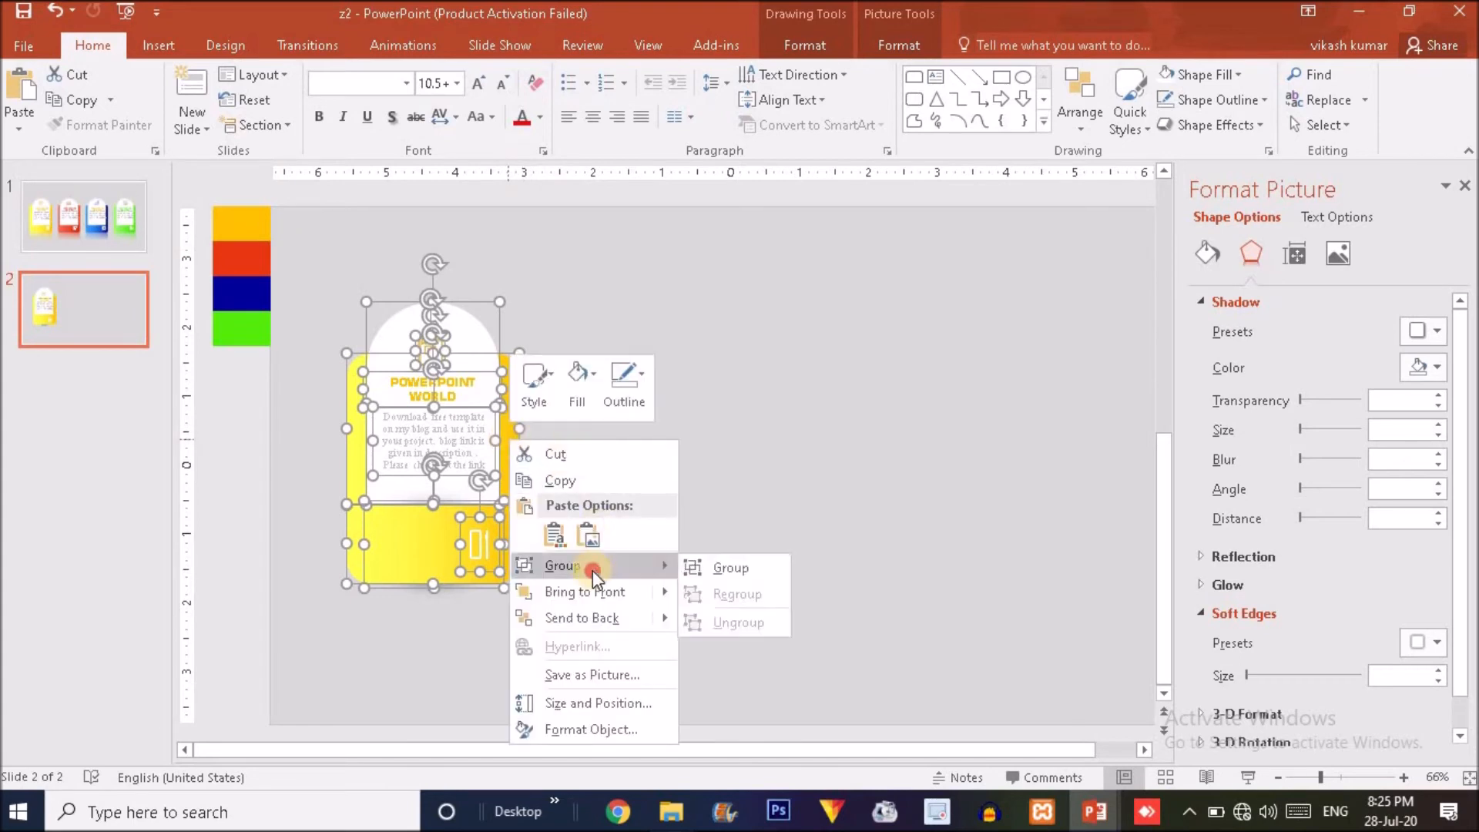
click(724, 567)
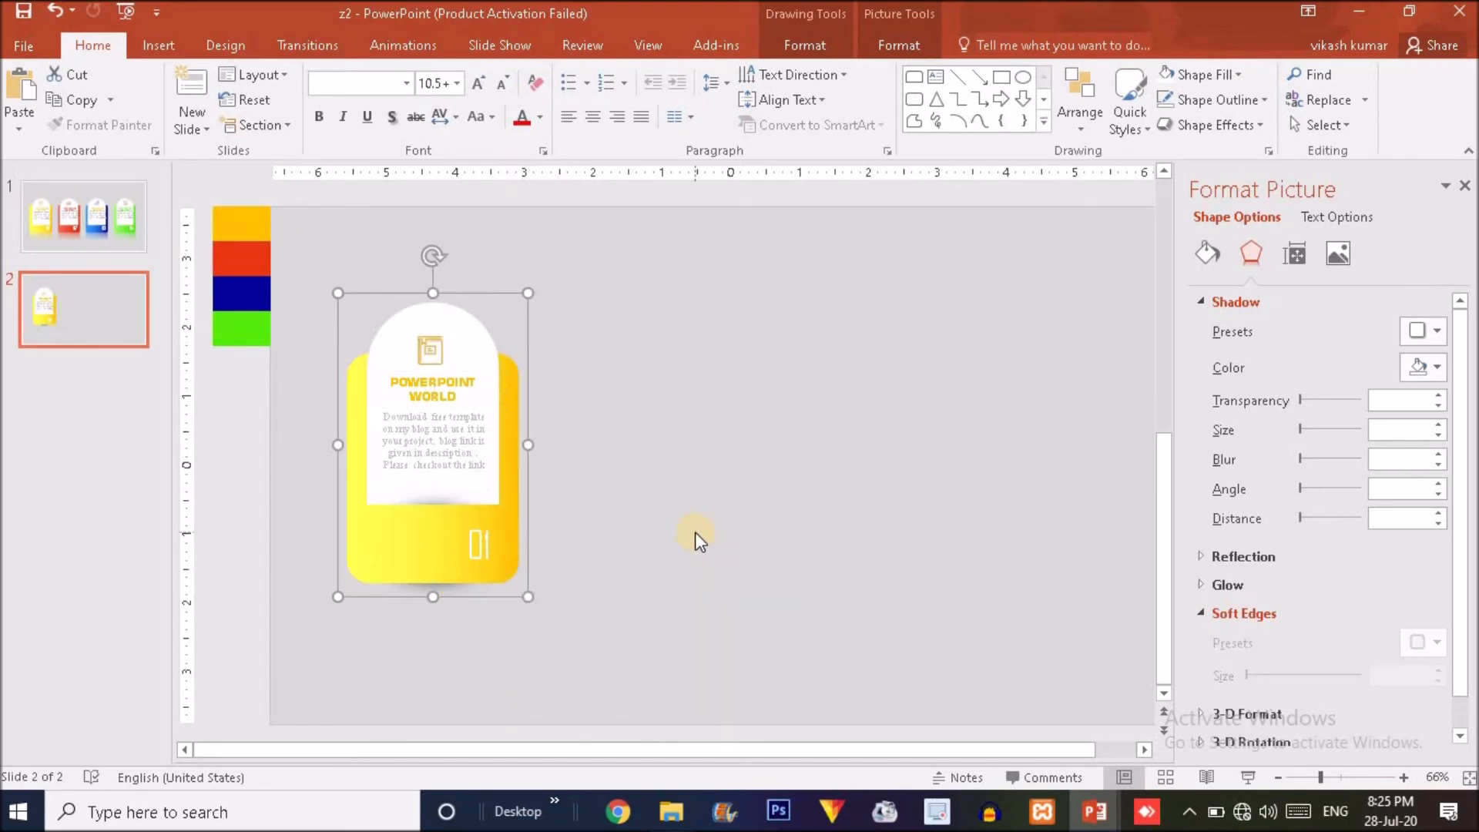
Duplicate the grouped card three times, spacing the copies evenly in a row to the right of the original
key(ctrl+d)
drag(518, 543, 703, 528)
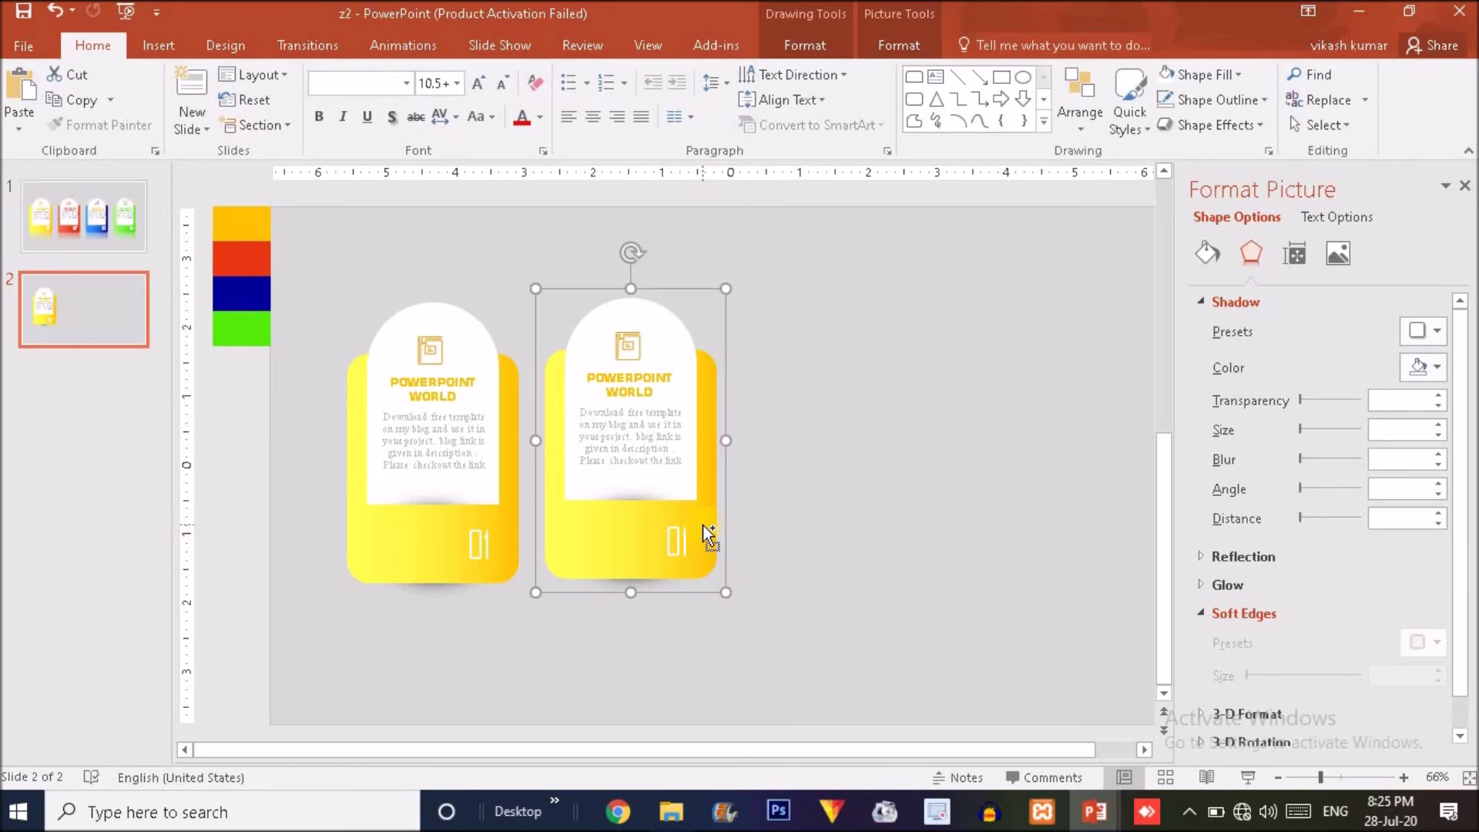
key(ctrl+d)
key(ctrl+d)
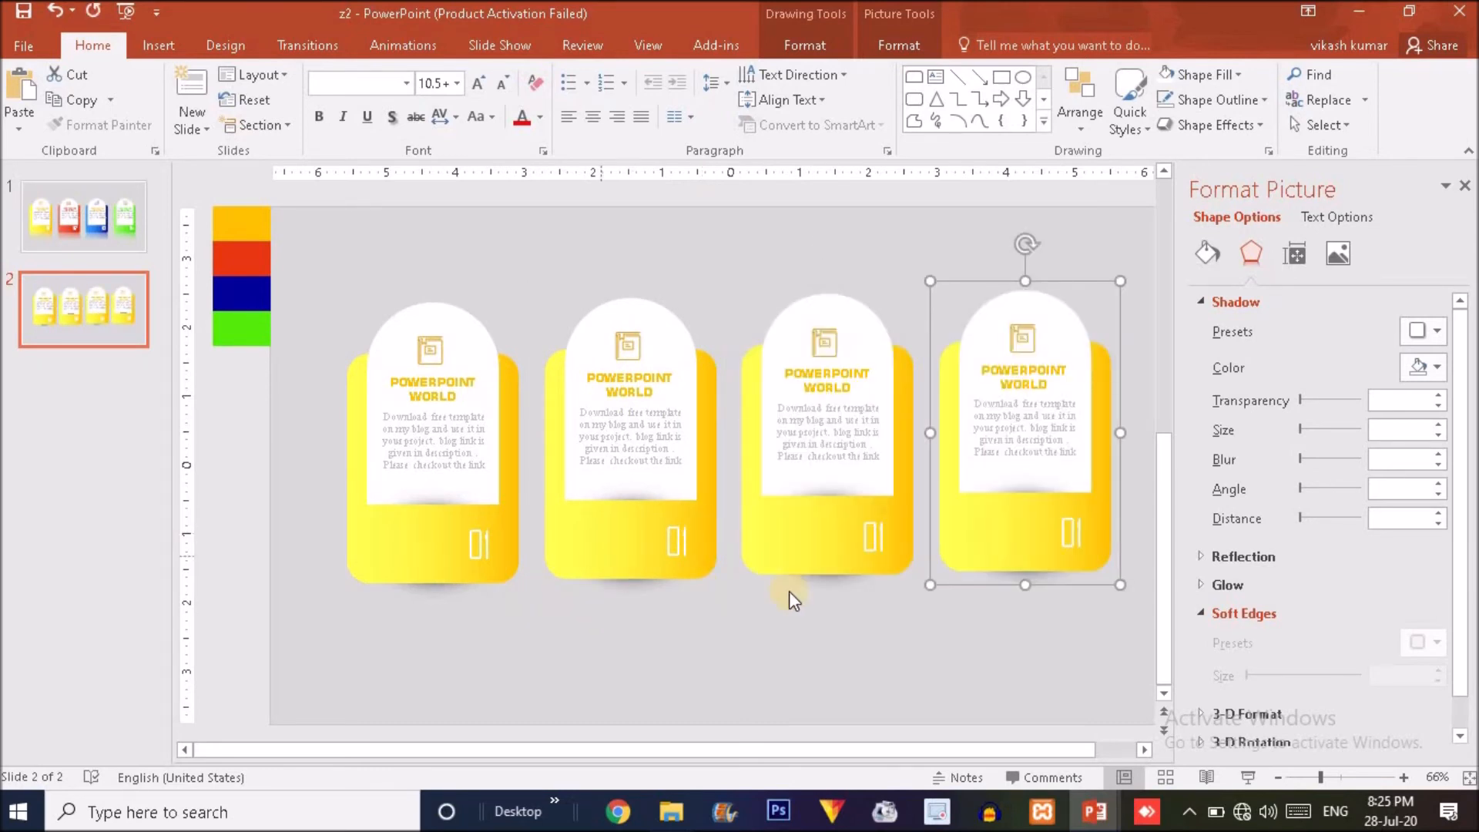
Set the 100% gradient stop of the second card's lower fragment to the red sampled from the palette swatch beside the slide
double_click(621, 539)
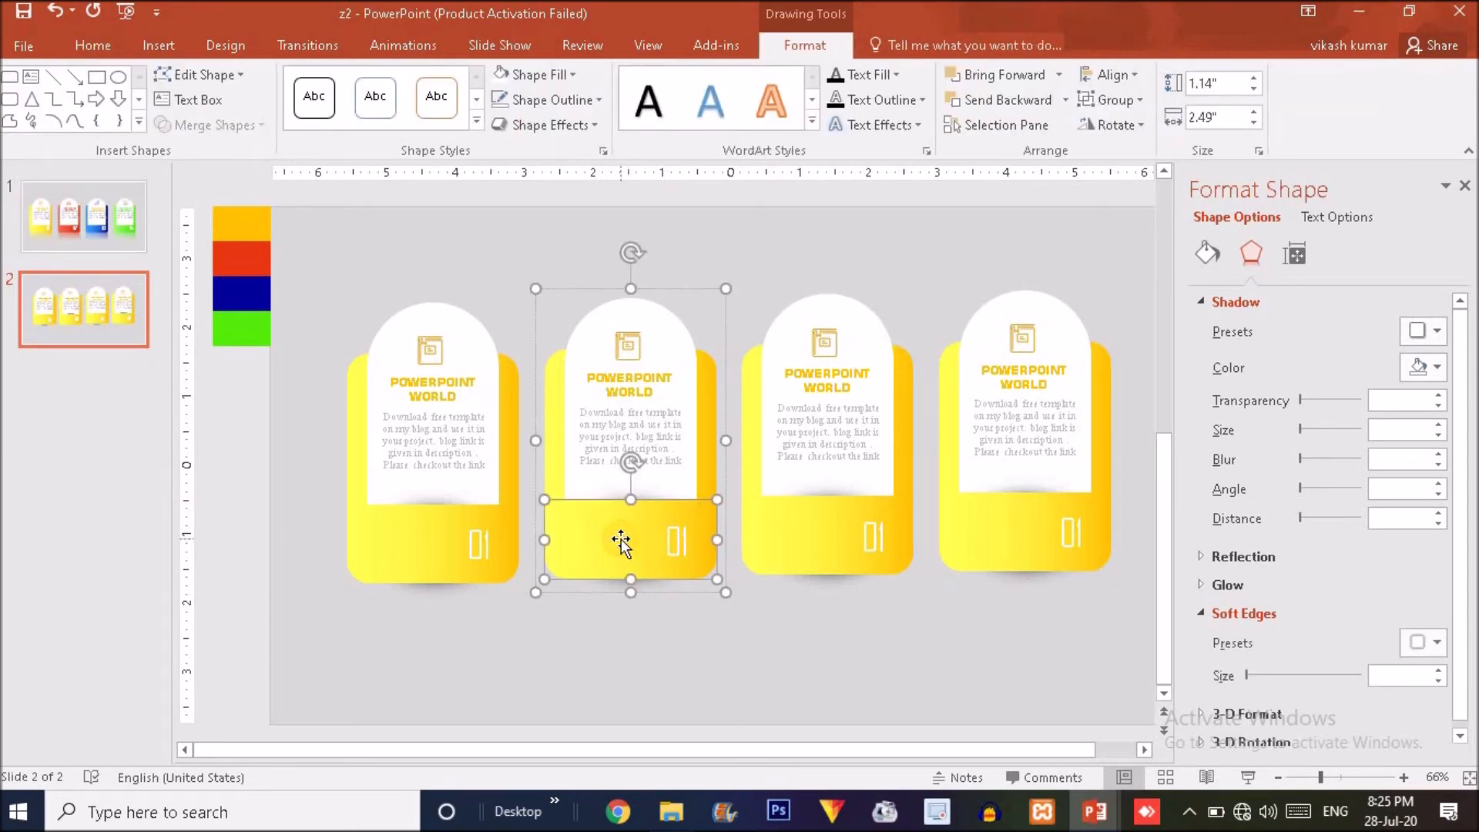
click(621, 541)
click(1207, 253)
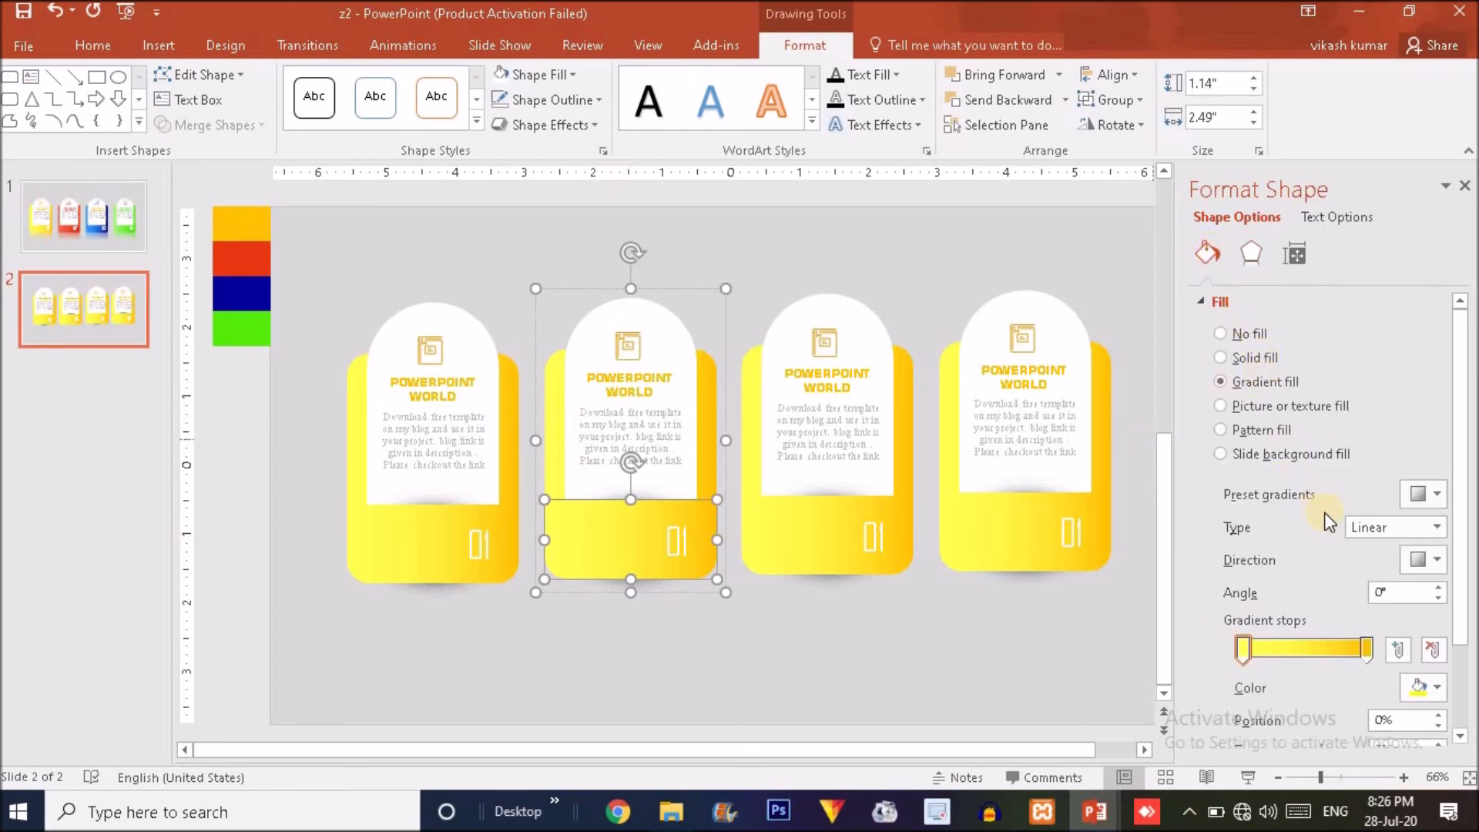
click(1366, 654)
click(1437, 693)
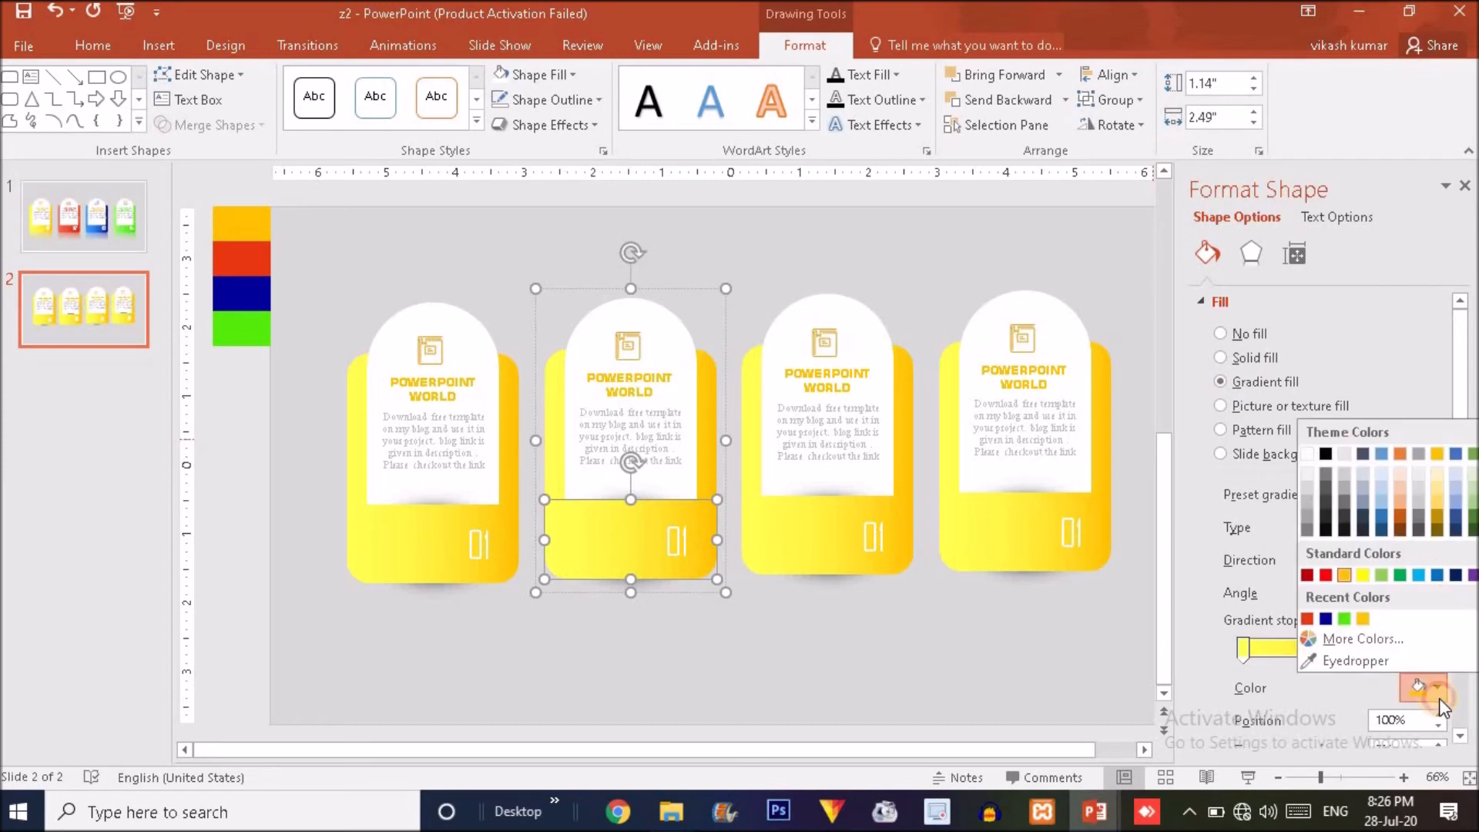
click(1346, 661)
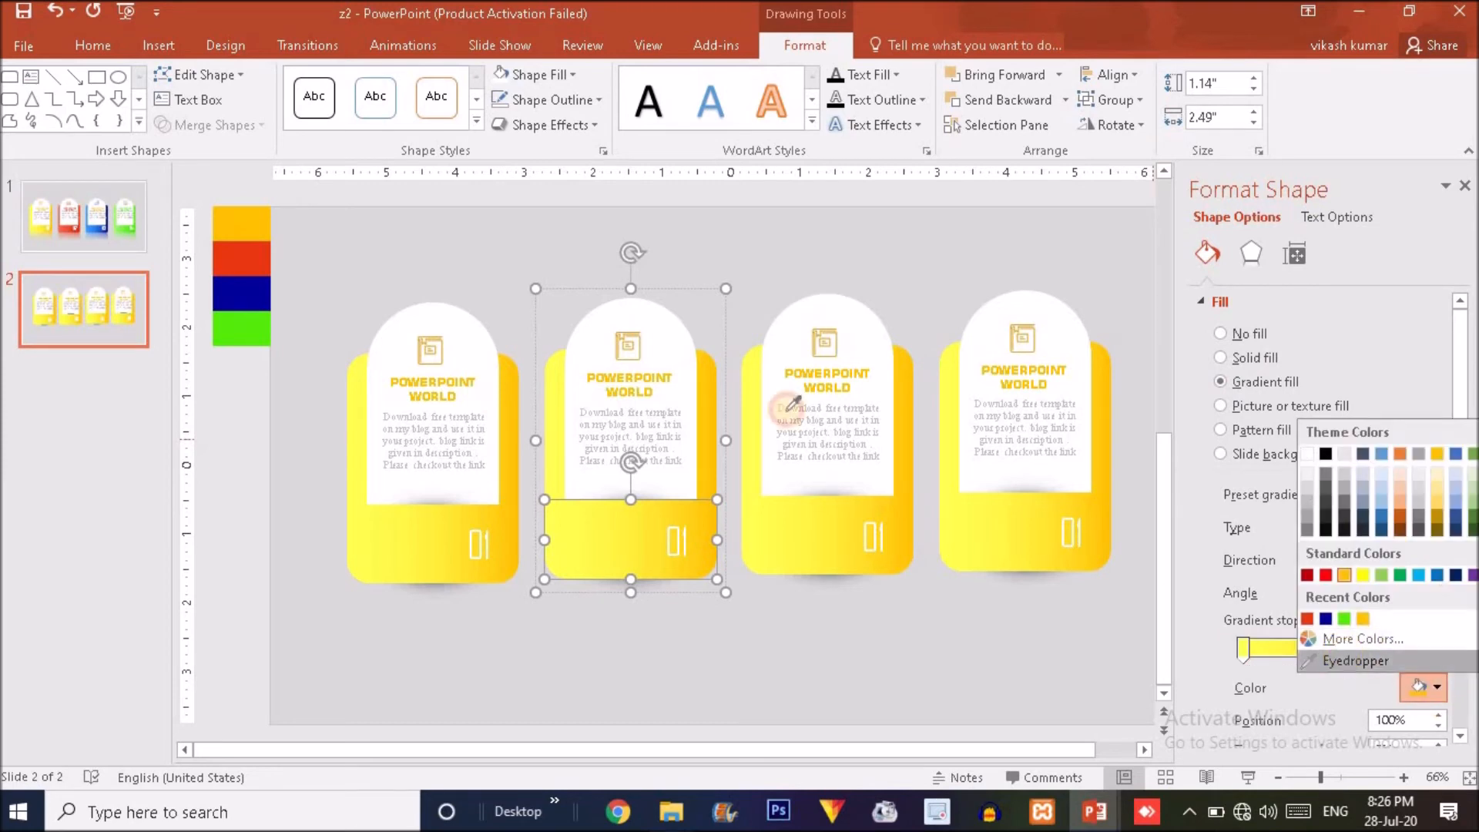
click(236, 251)
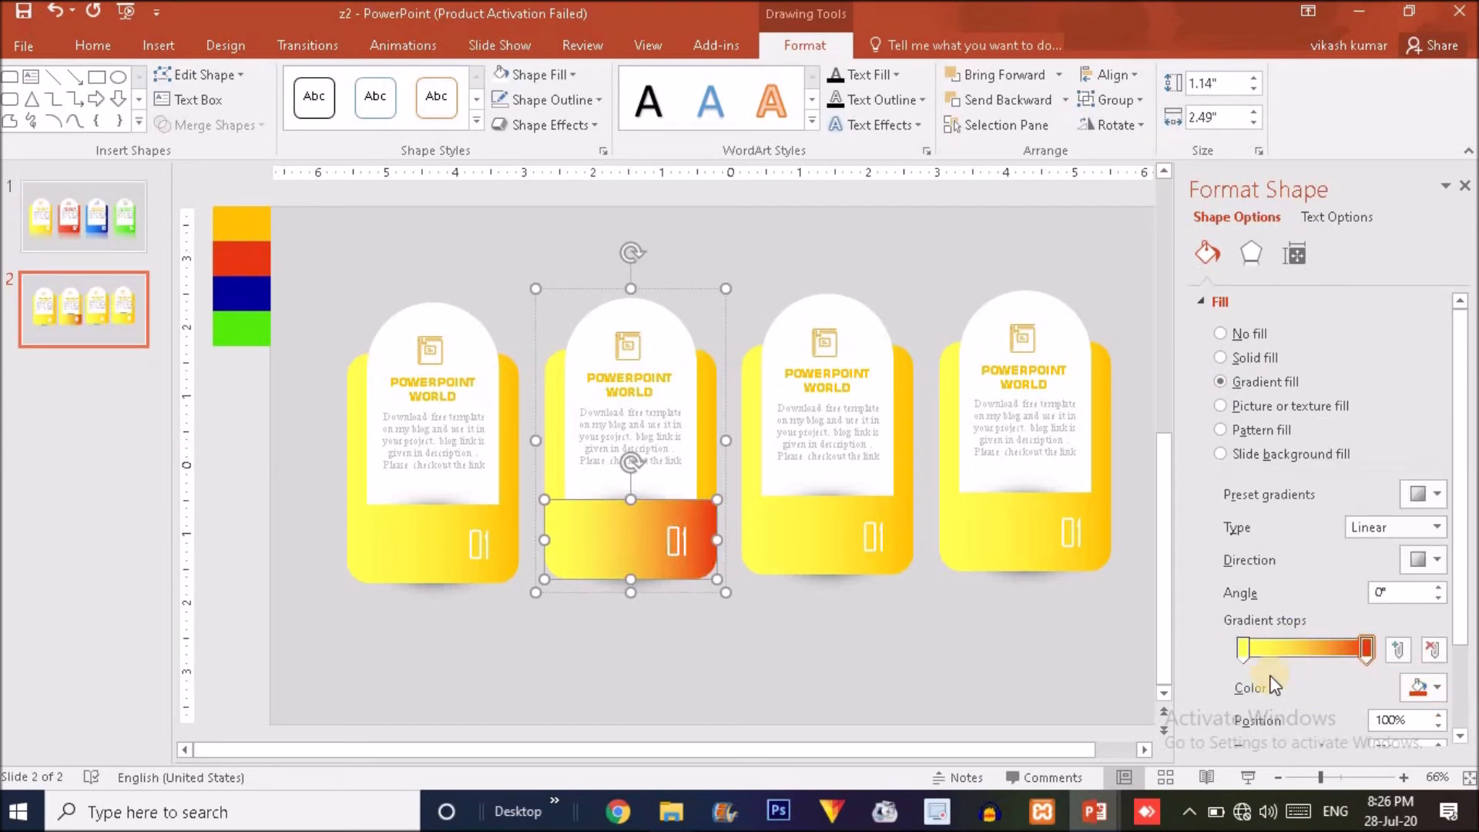
Set the 0% gradient stop of the second card's lower fragment to a lighter tint of the red, RGB 244, 126, 102
click(1240, 647)
click(1424, 687)
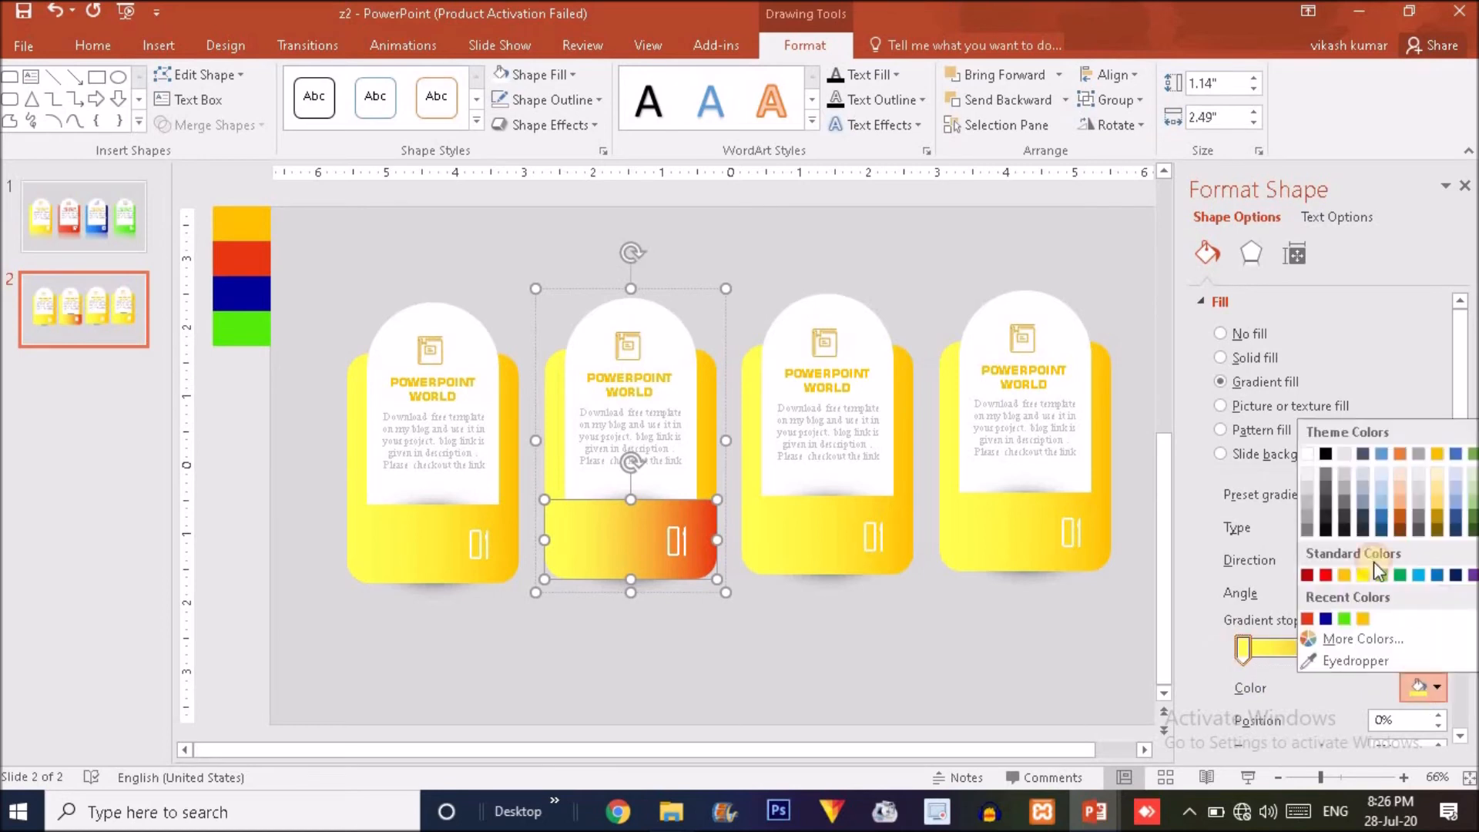
click(1309, 619)
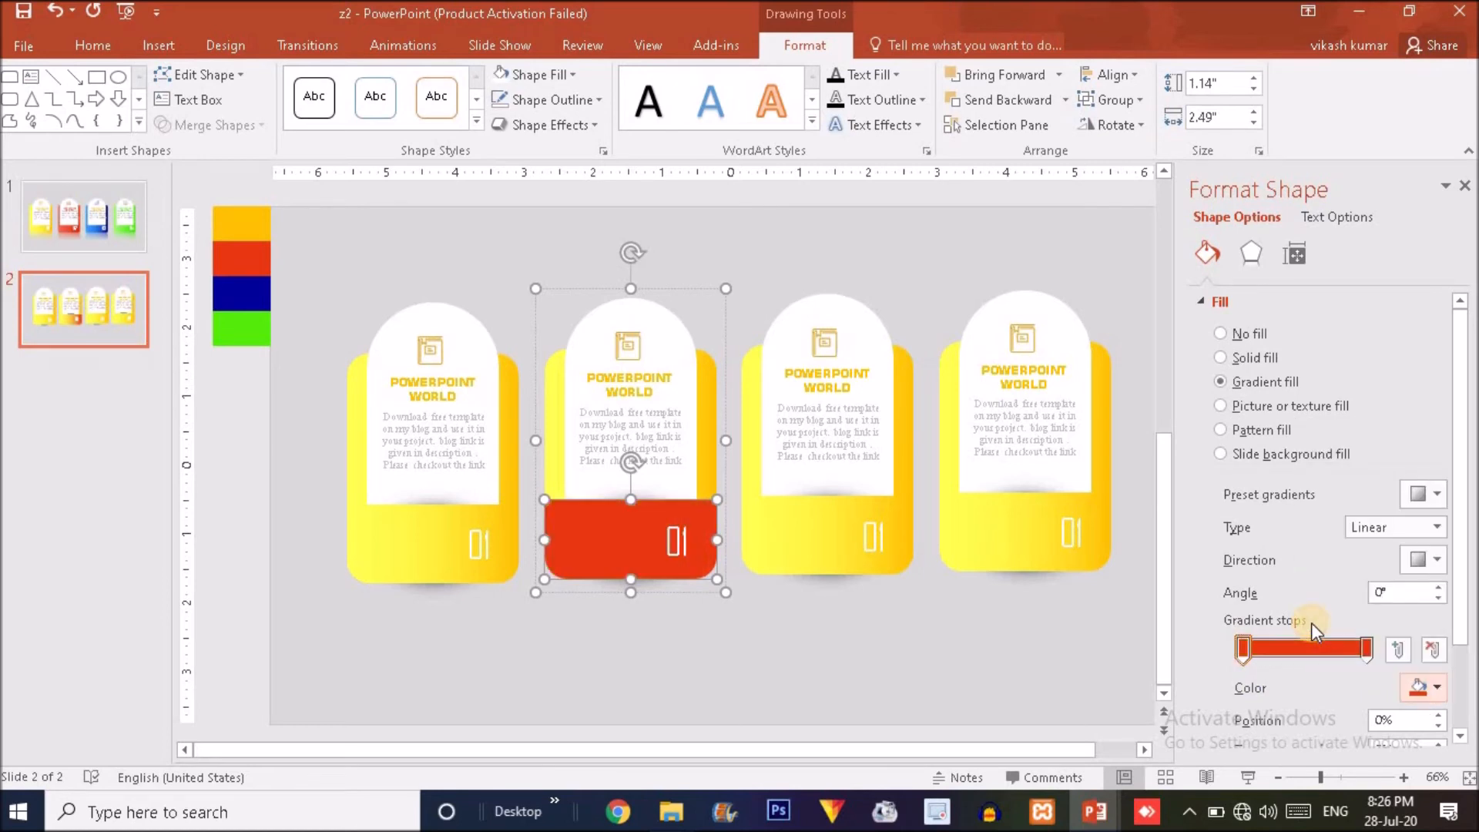
click(1428, 681)
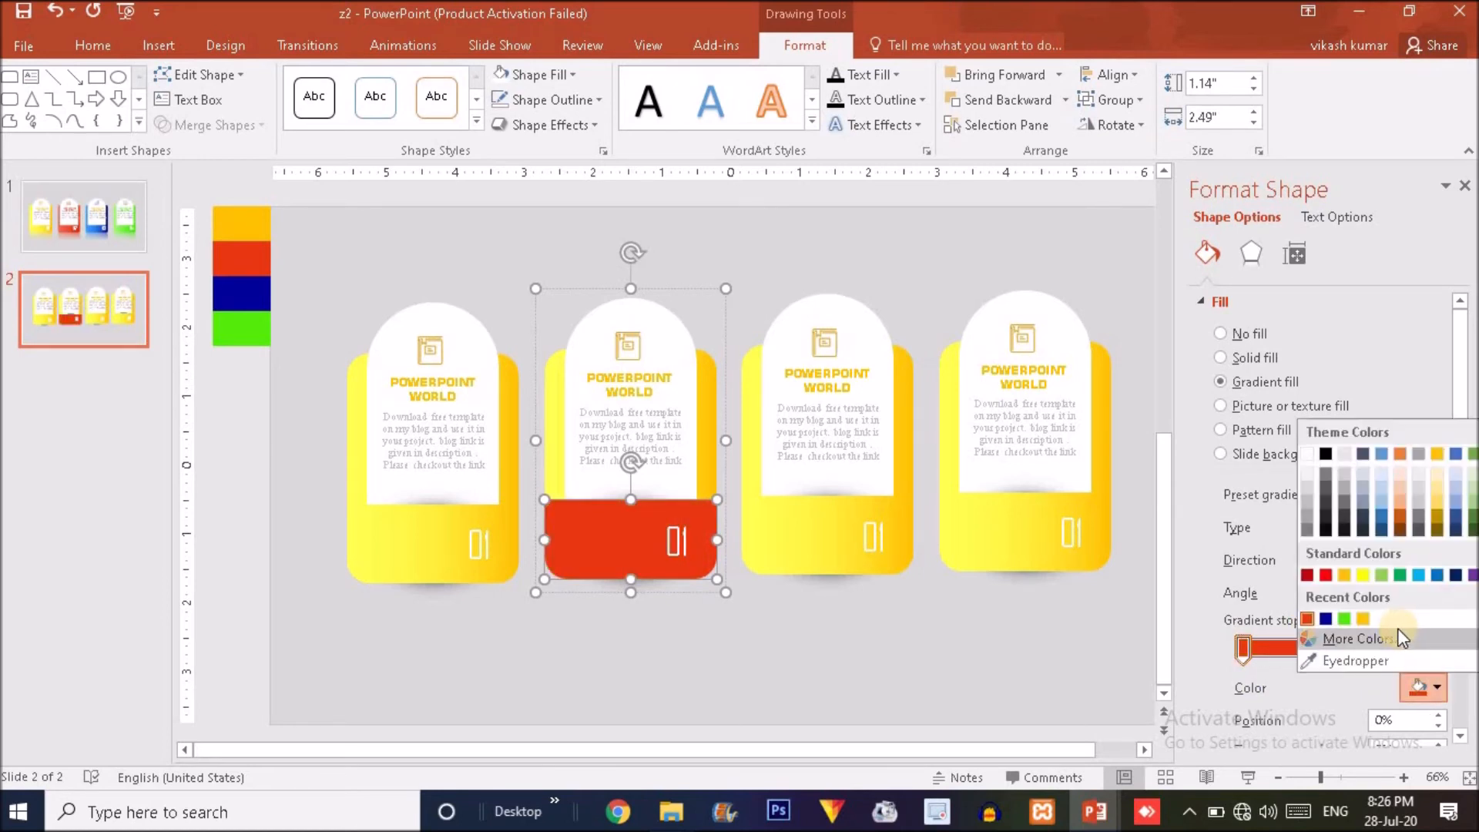
click(1360, 639)
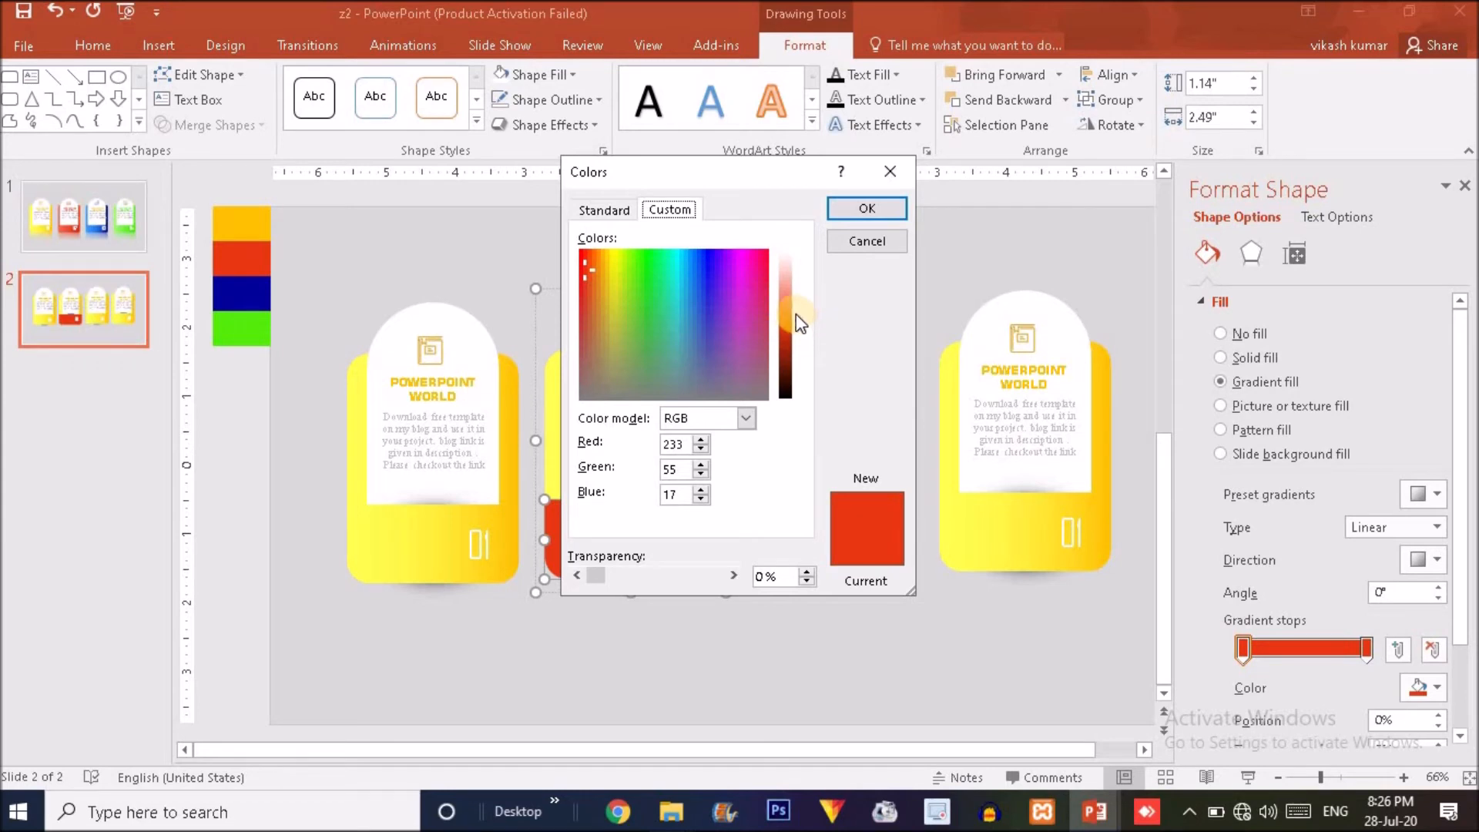
drag(801, 327, 802, 305)
click(877, 215)
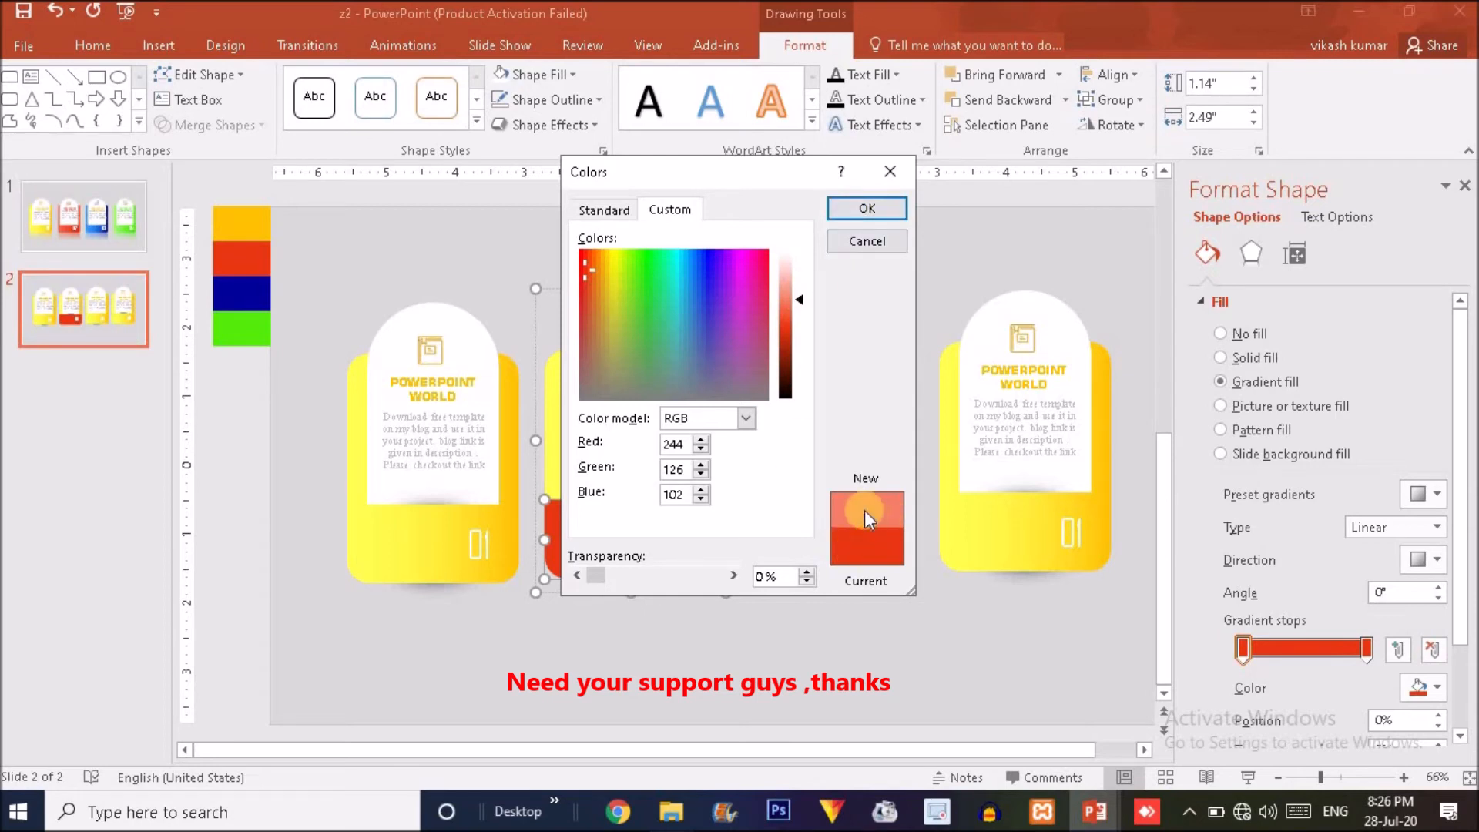
click(860, 208)
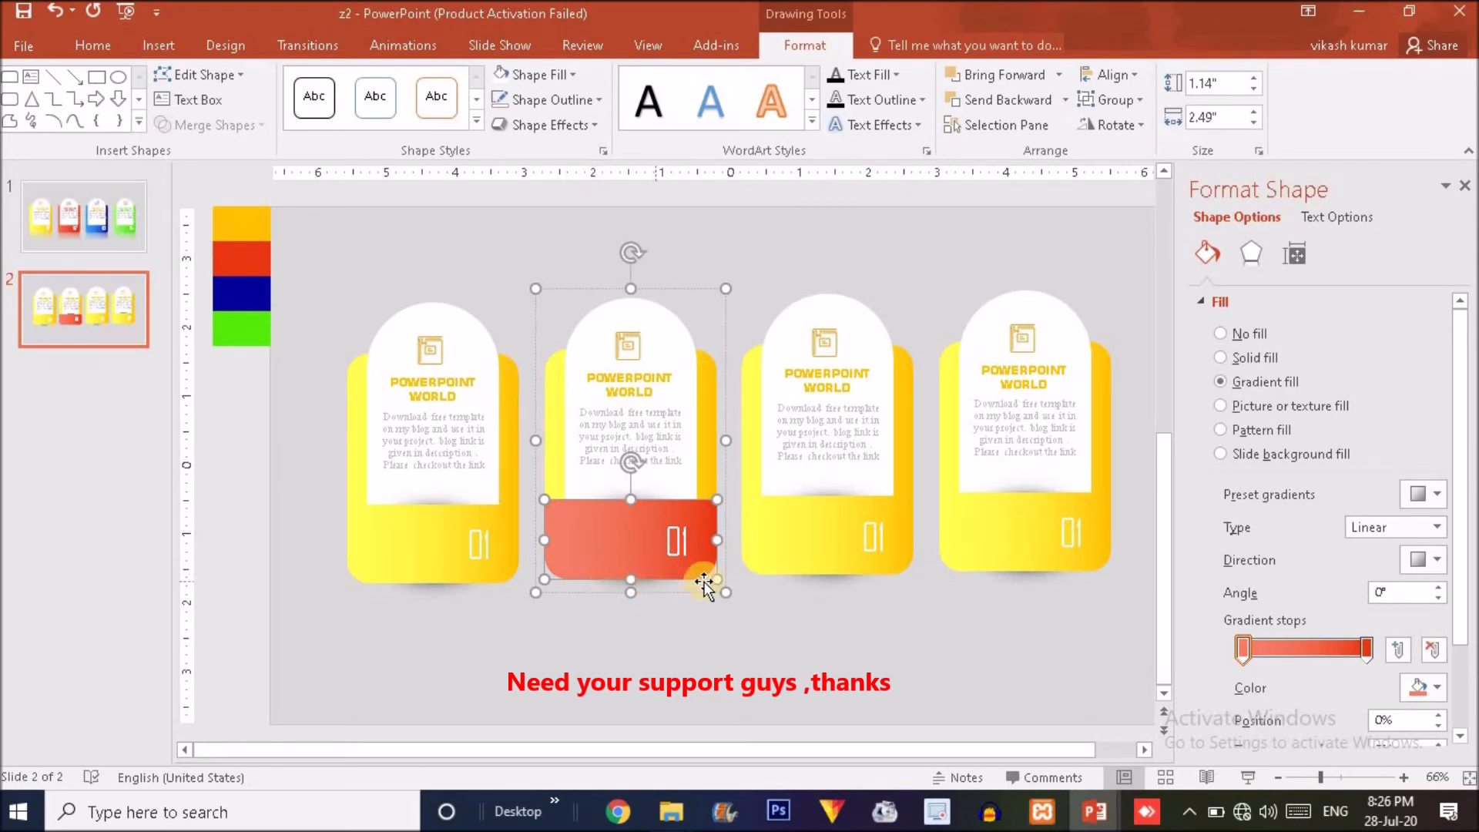
Set the 100% gradient stop of the second card's upper fragment to the same red and open the 0% stop's color choices
click(707, 453)
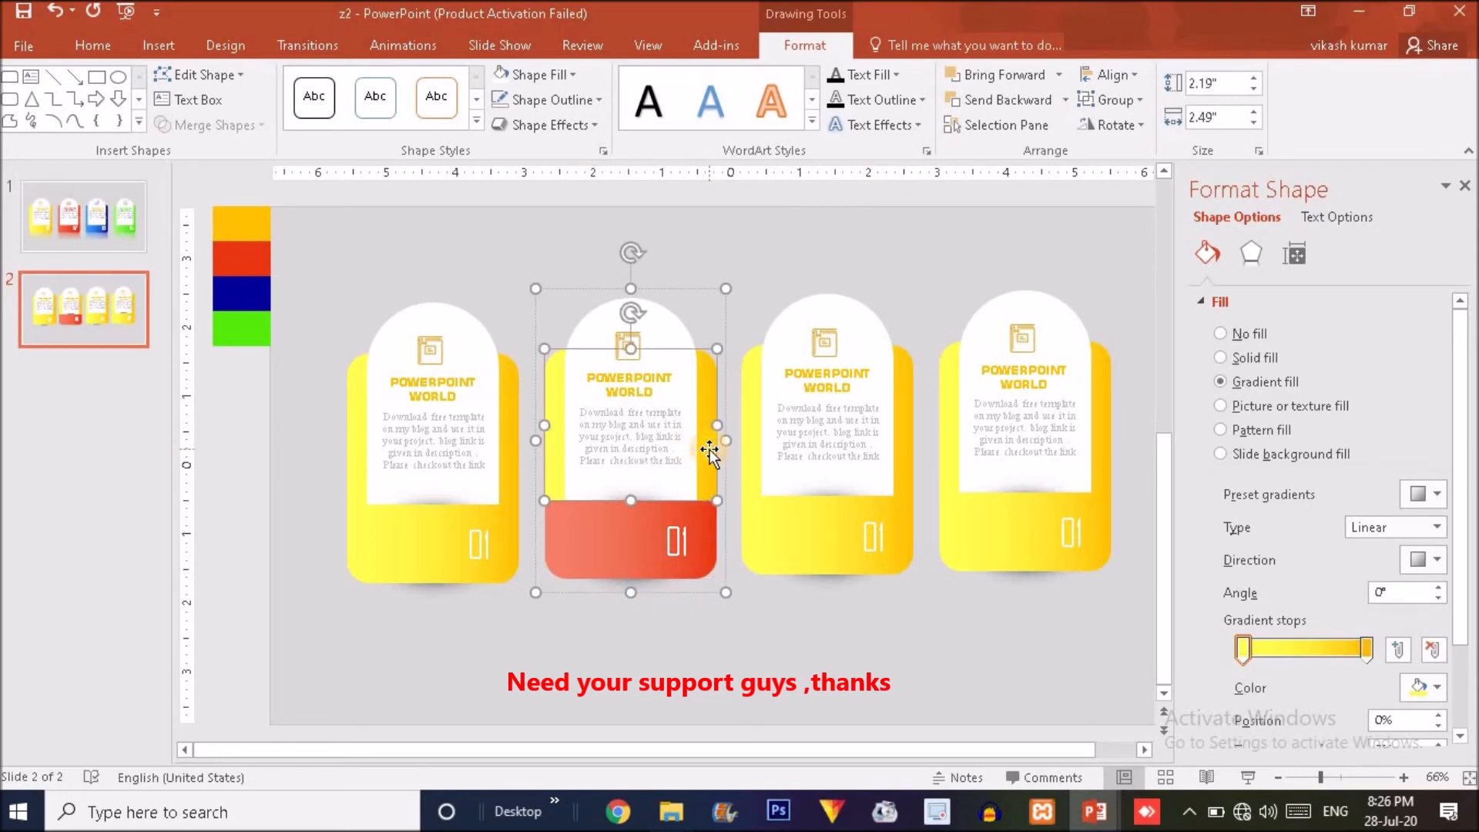
click(1364, 646)
click(1432, 687)
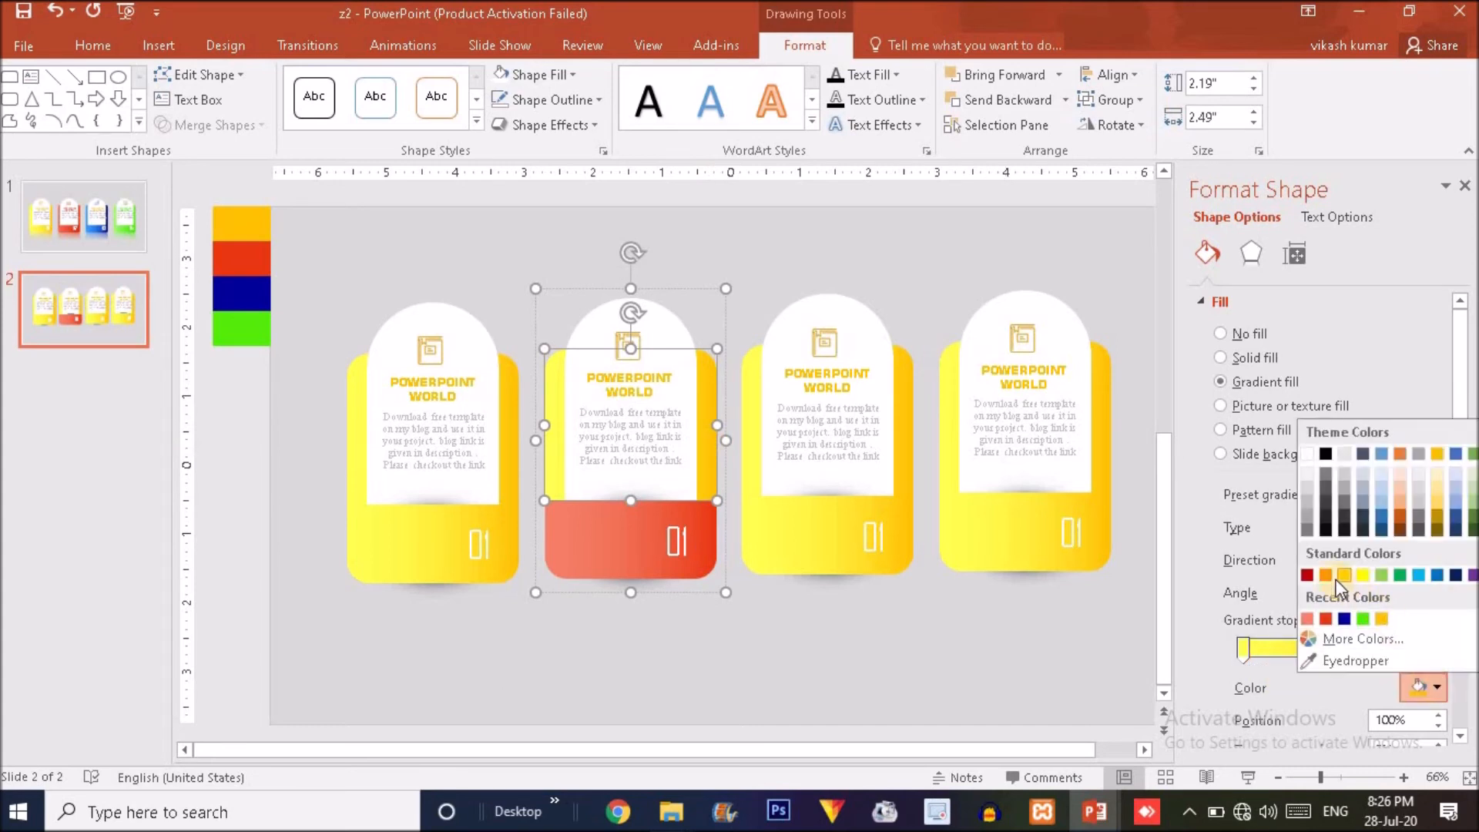
click(1326, 617)
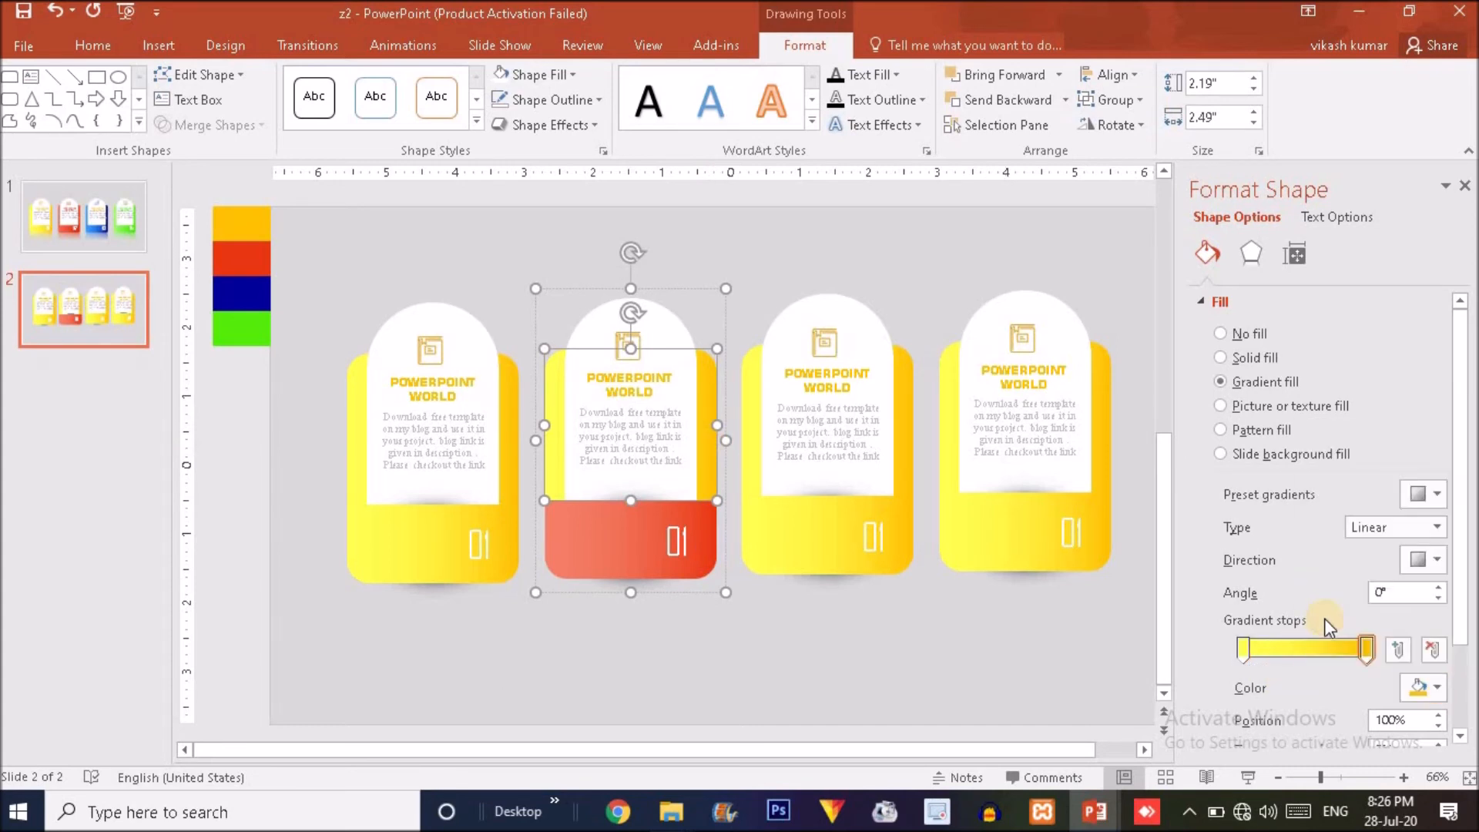
click(1243, 649)
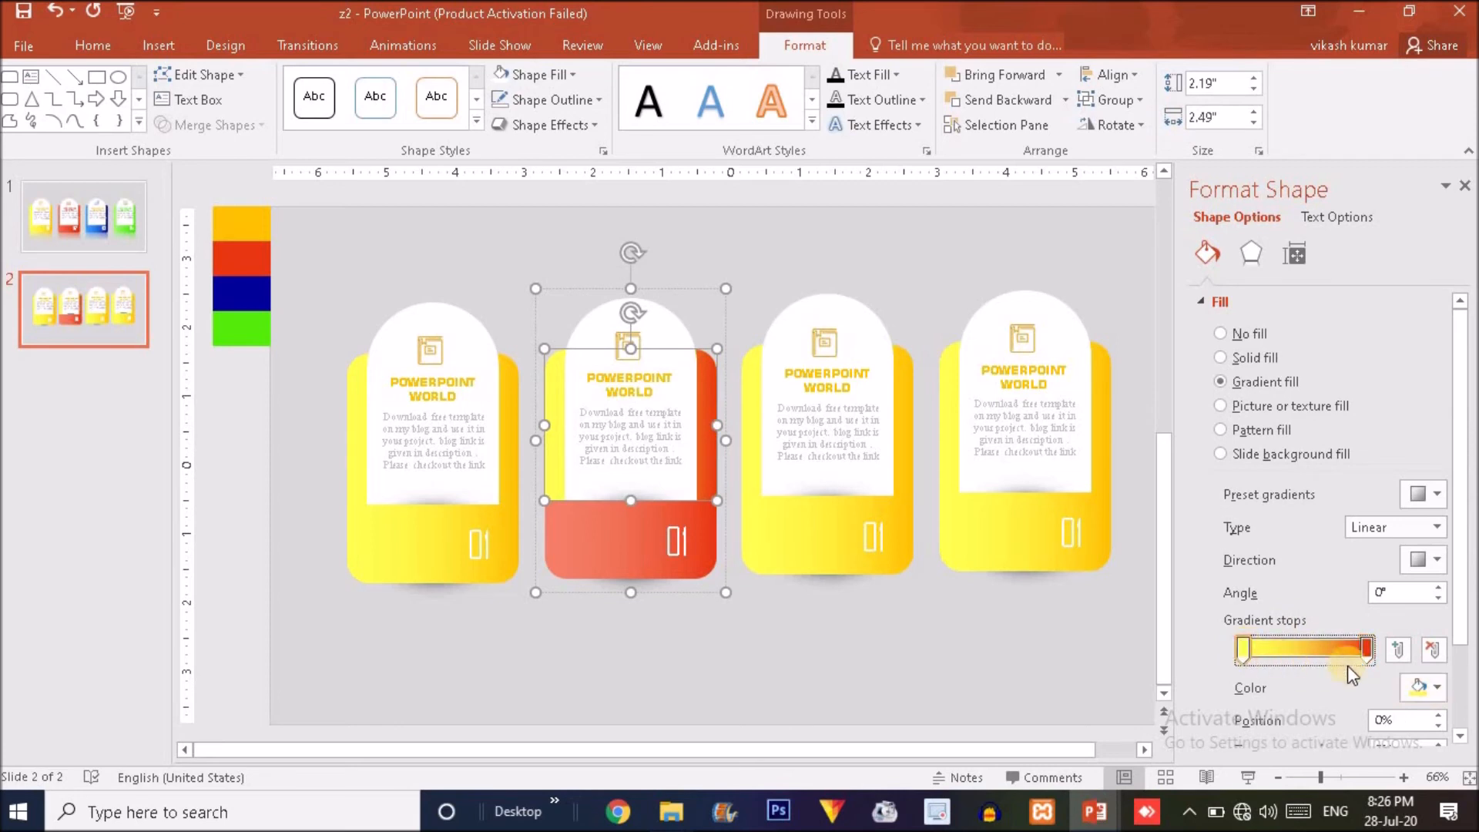
click(1433, 687)
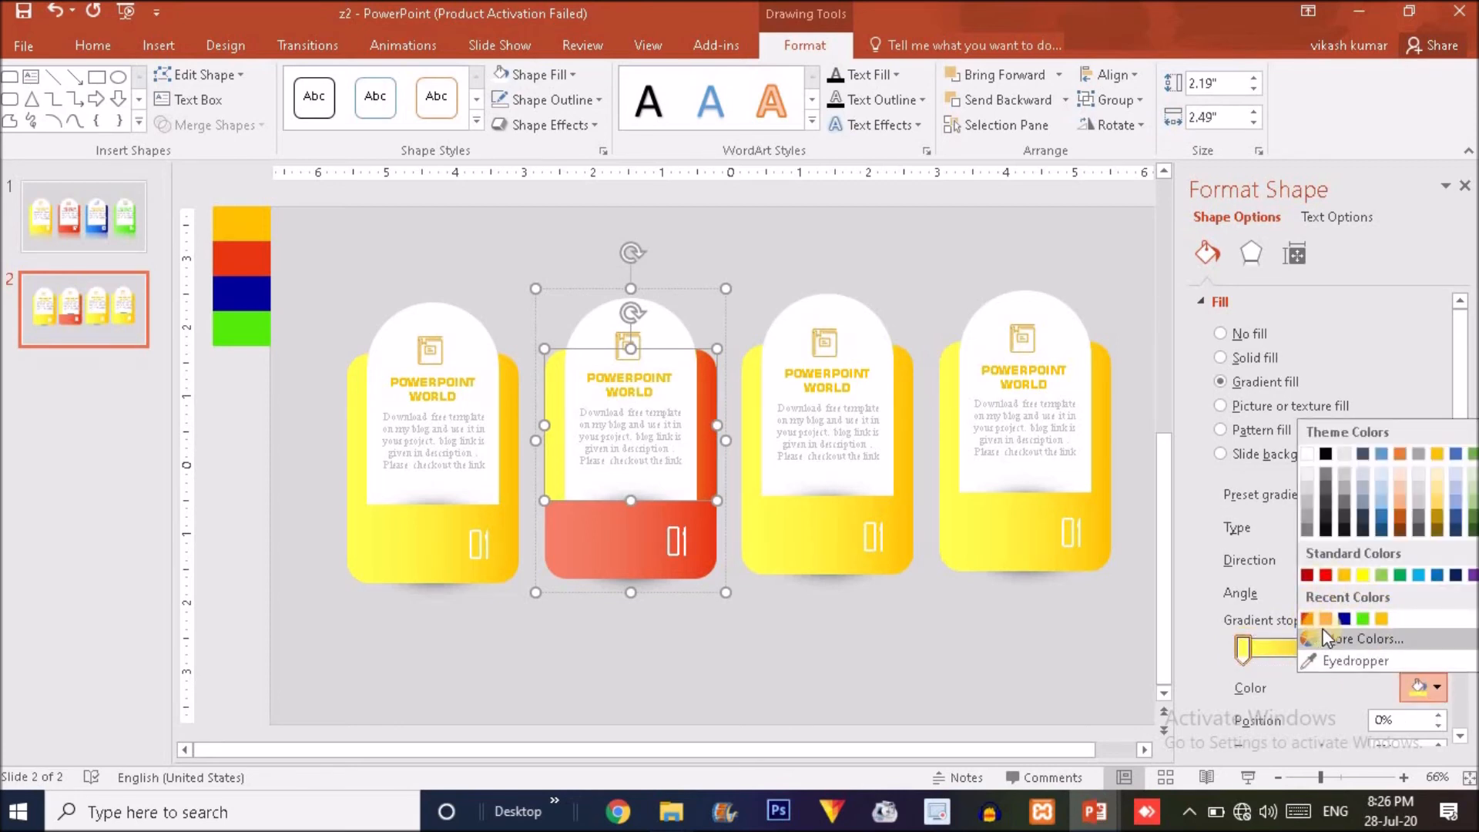